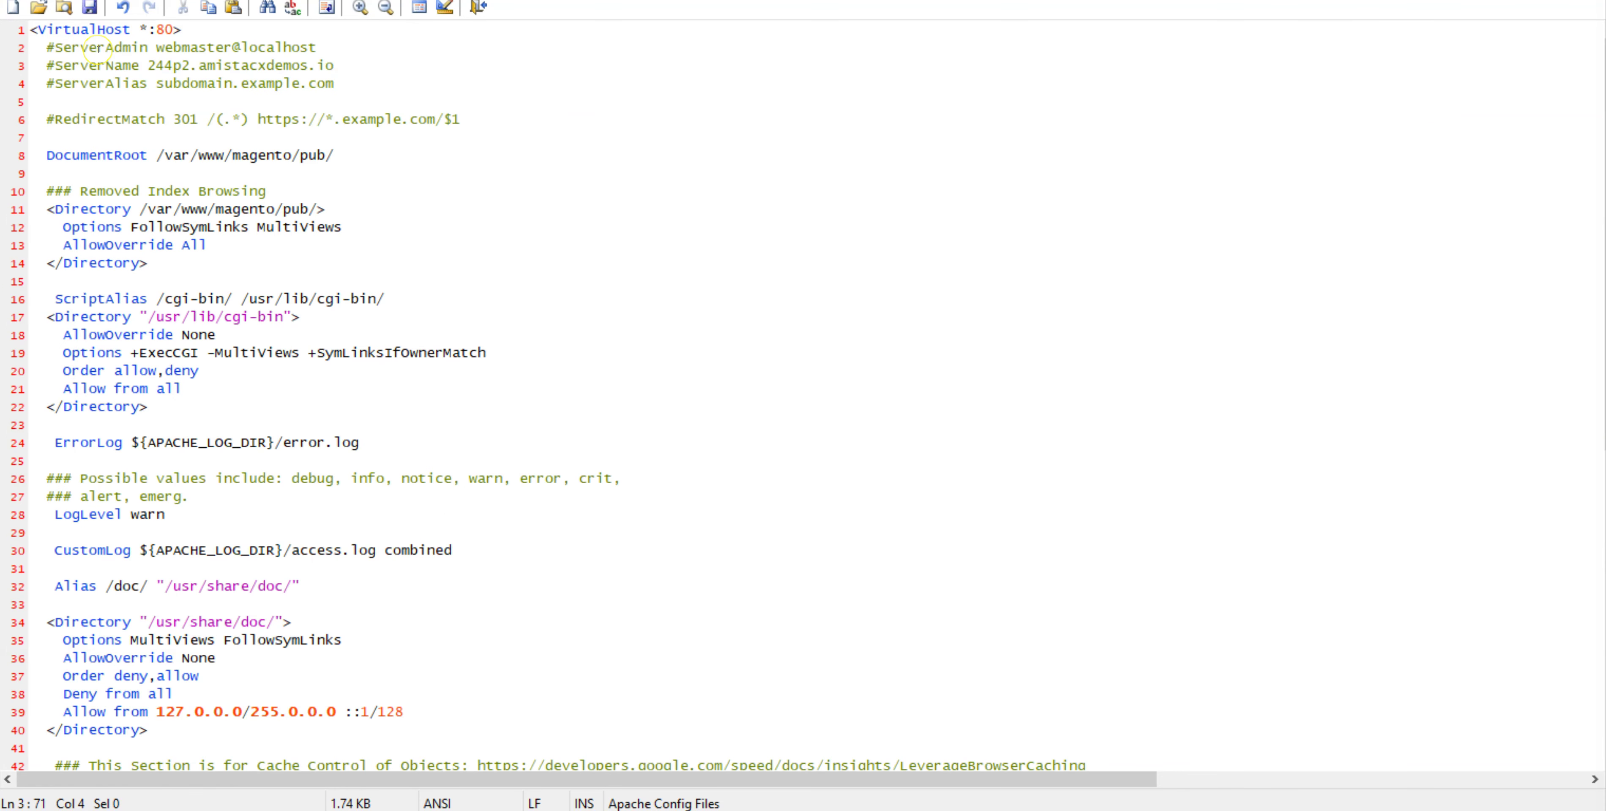
Step: Uncomment the ServerName line for 244p2.amistacxdemos.io in the virtual host file and restart the apache2 service
key(BackSpace)
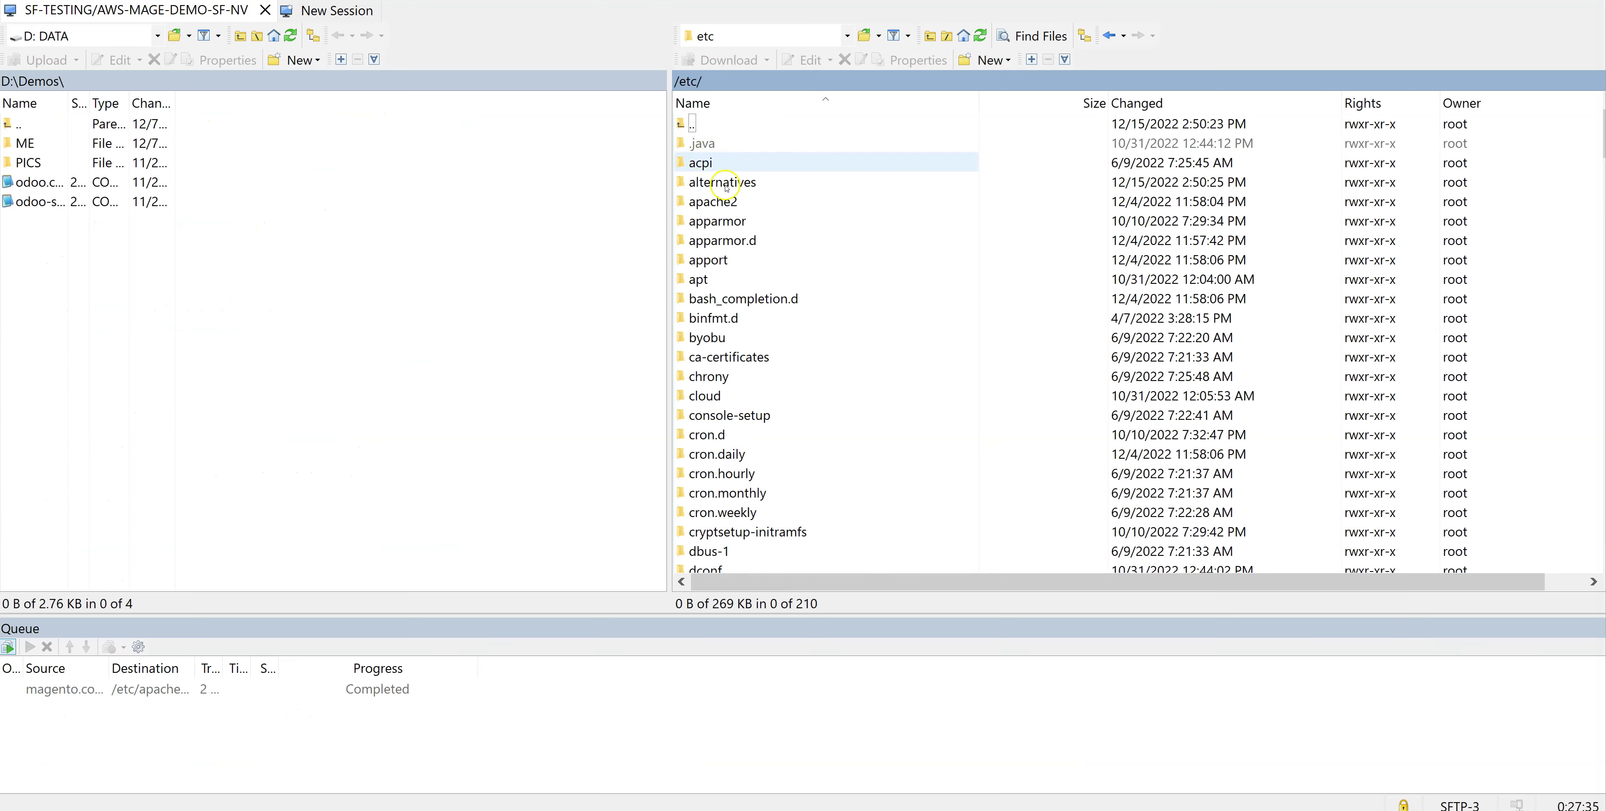
scroll(751, 393, down, 20)
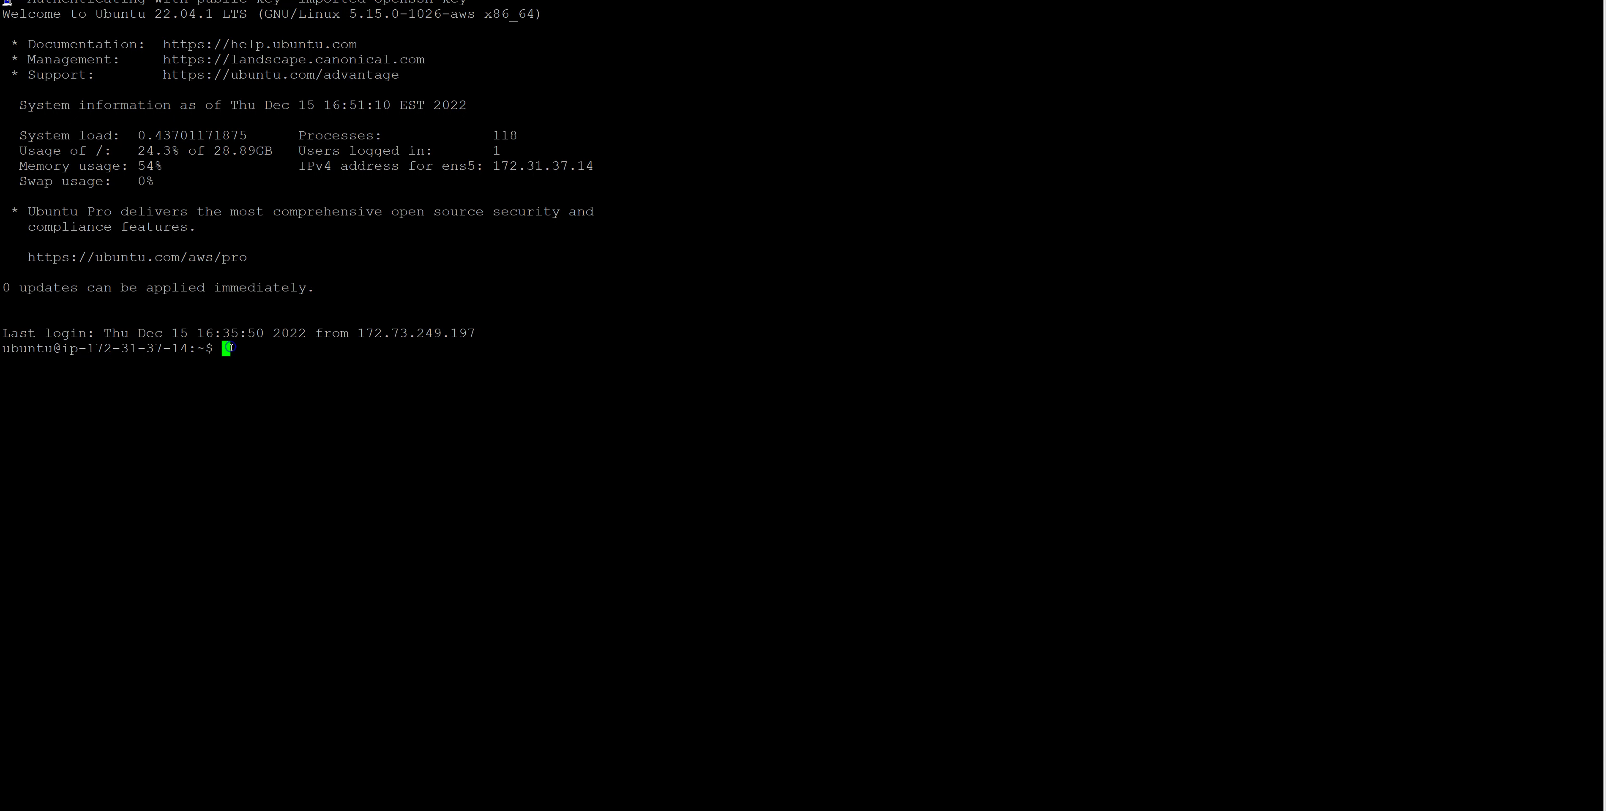
text(sudo service apache2 restart)
key(Return)
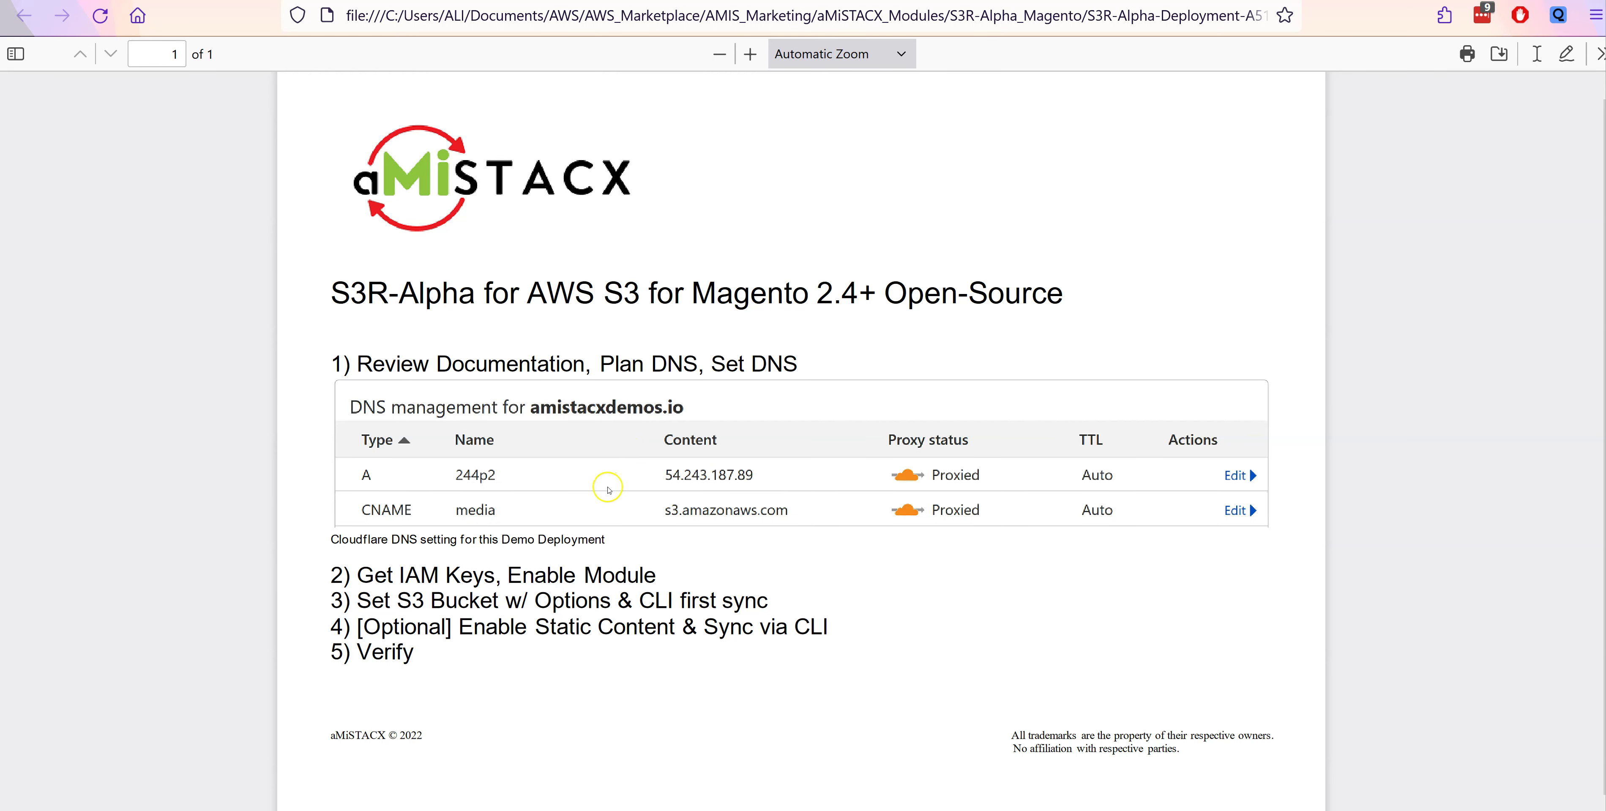
drag(773, 191, 30, 191)
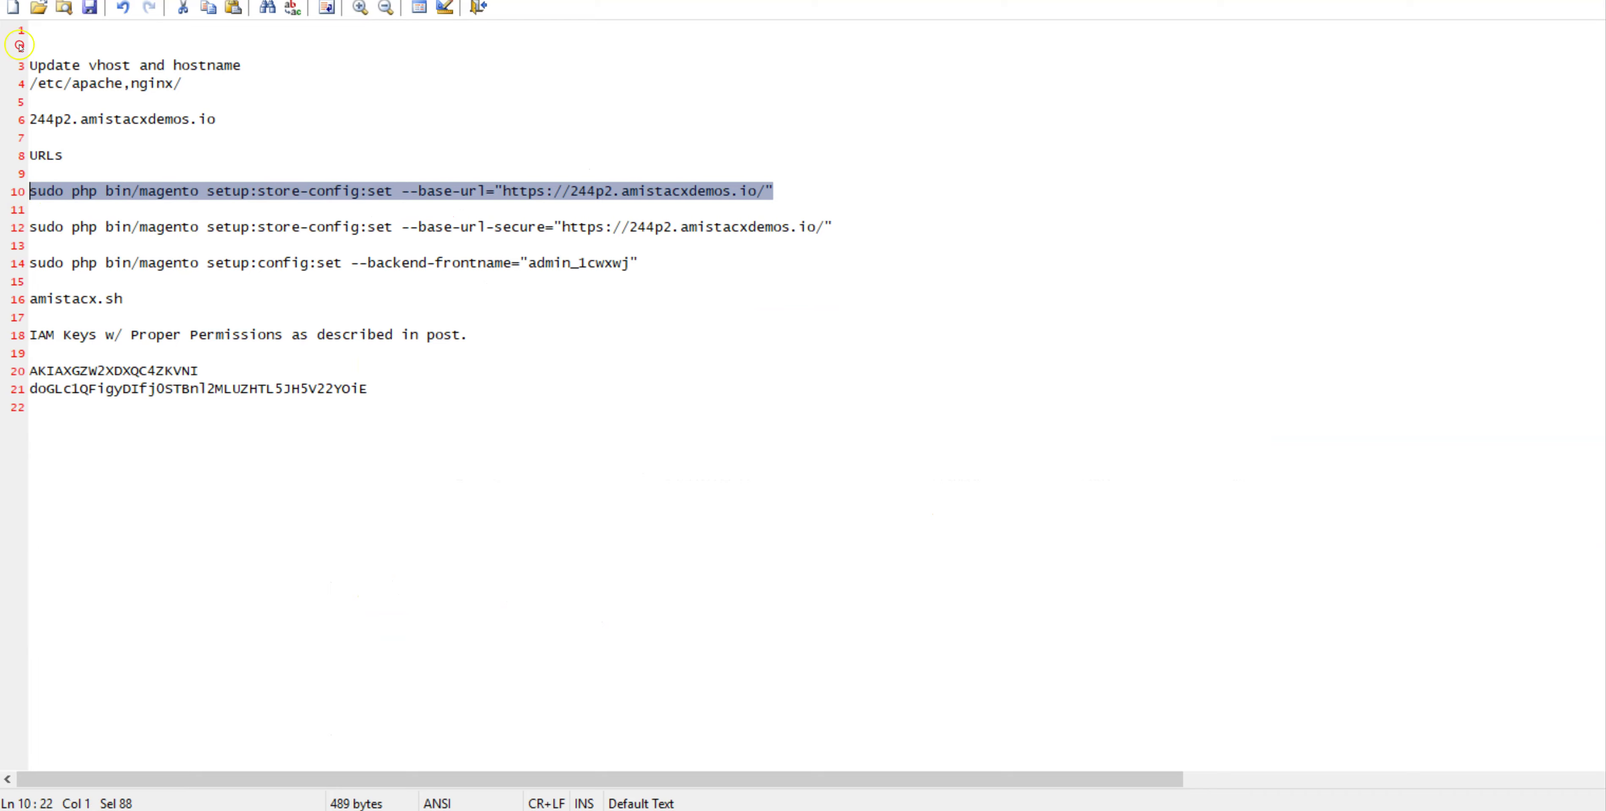
text(w)
text(w/magento)
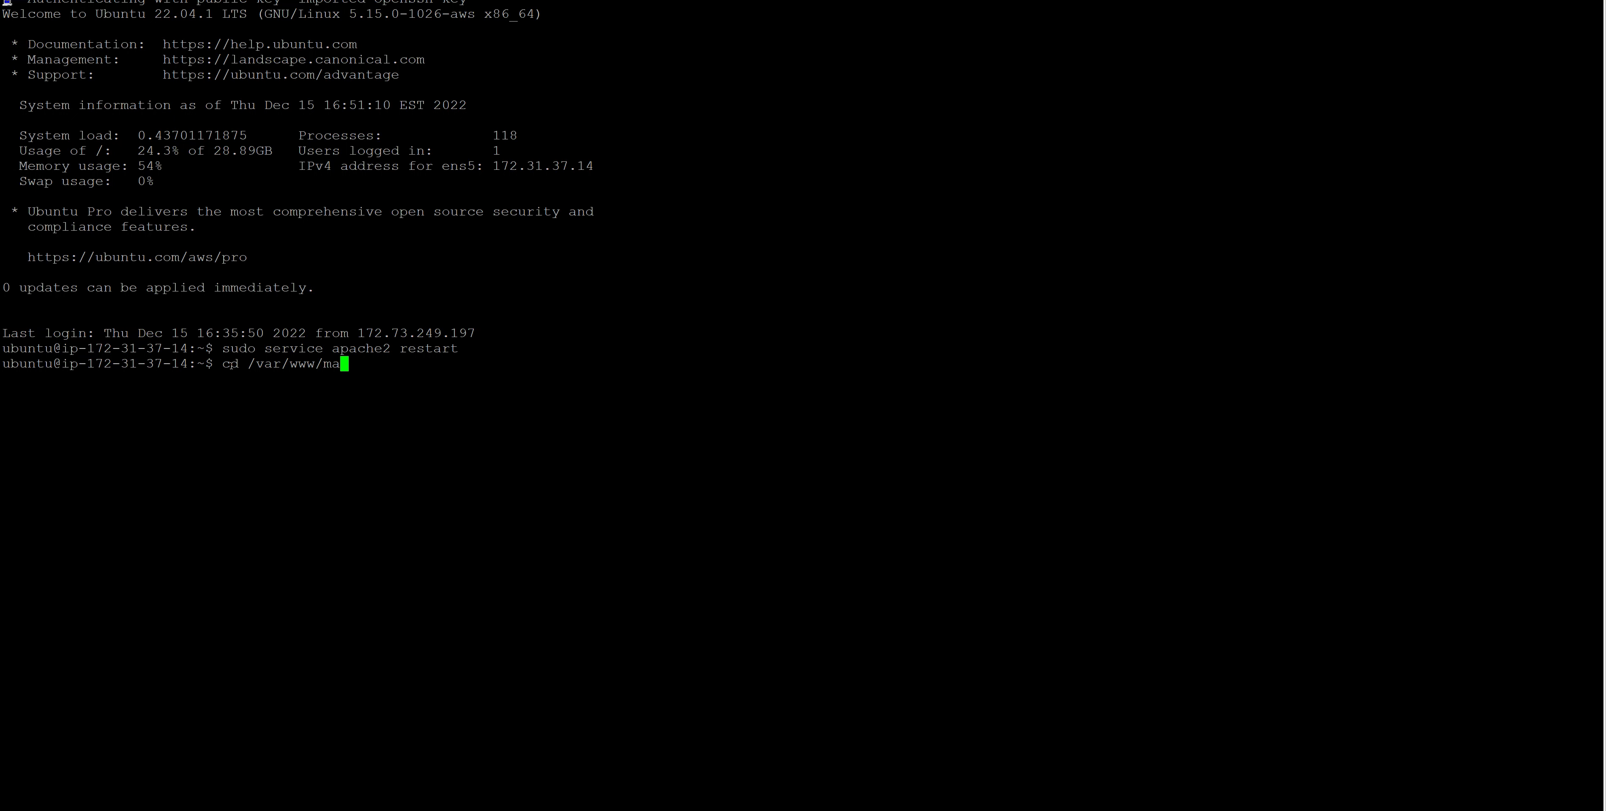
key(Return)
right_click(617, 423)
key(Return)
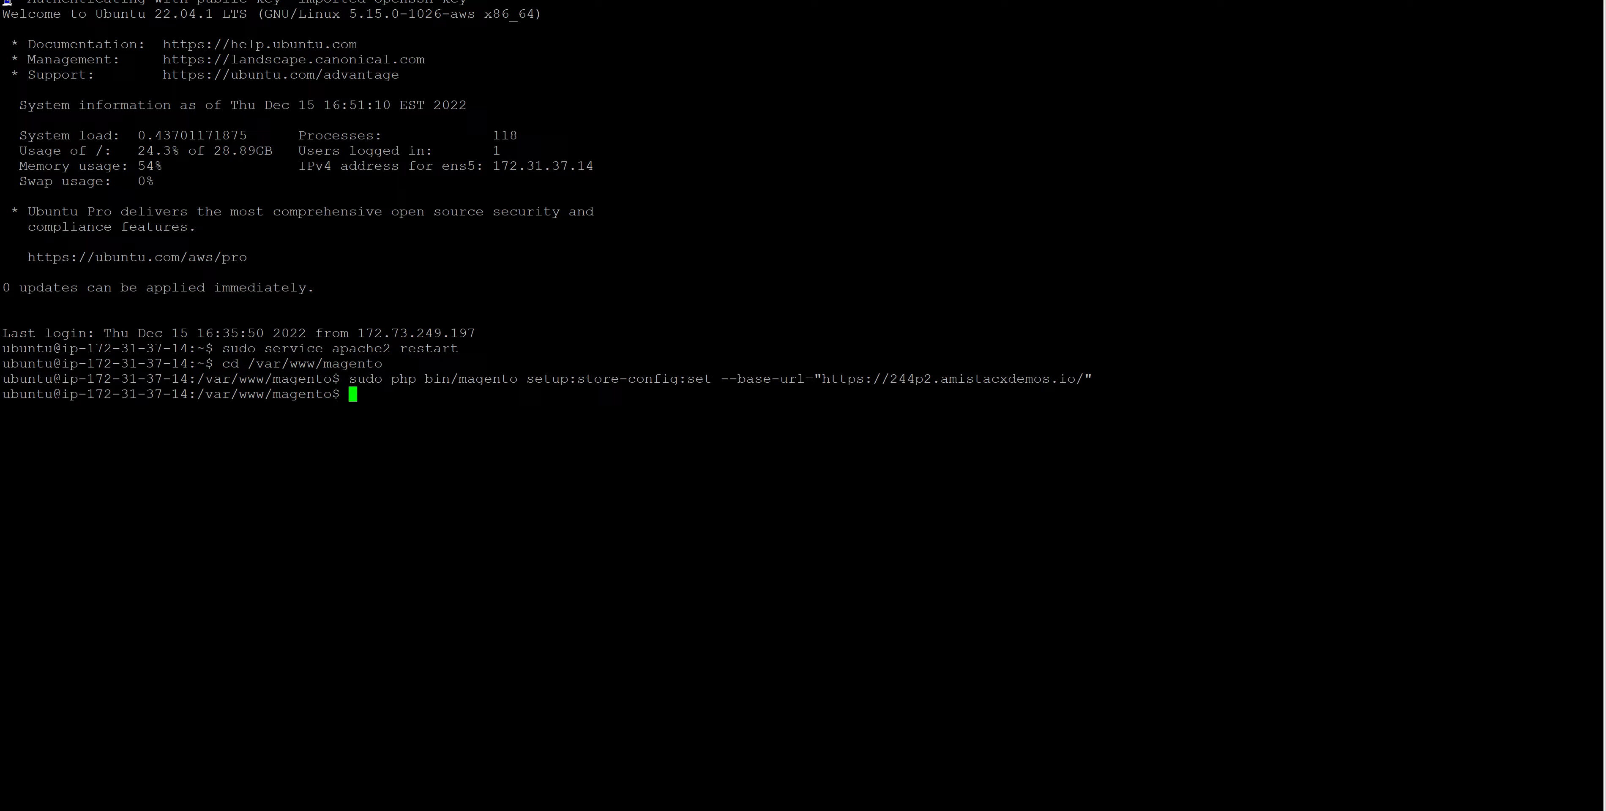
drag(831, 227, 31, 231)
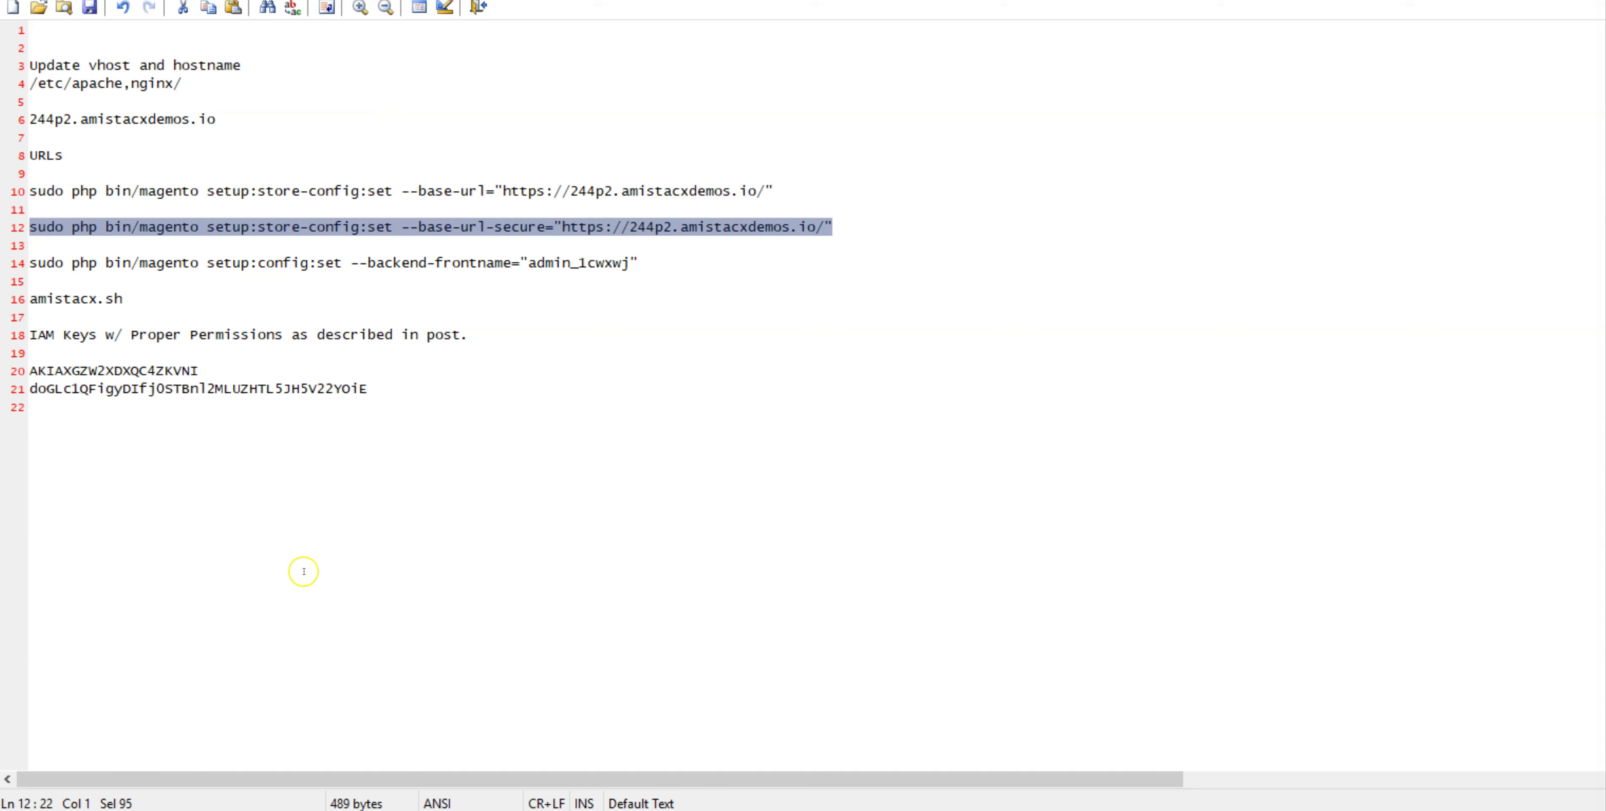
right_click(687, 366)
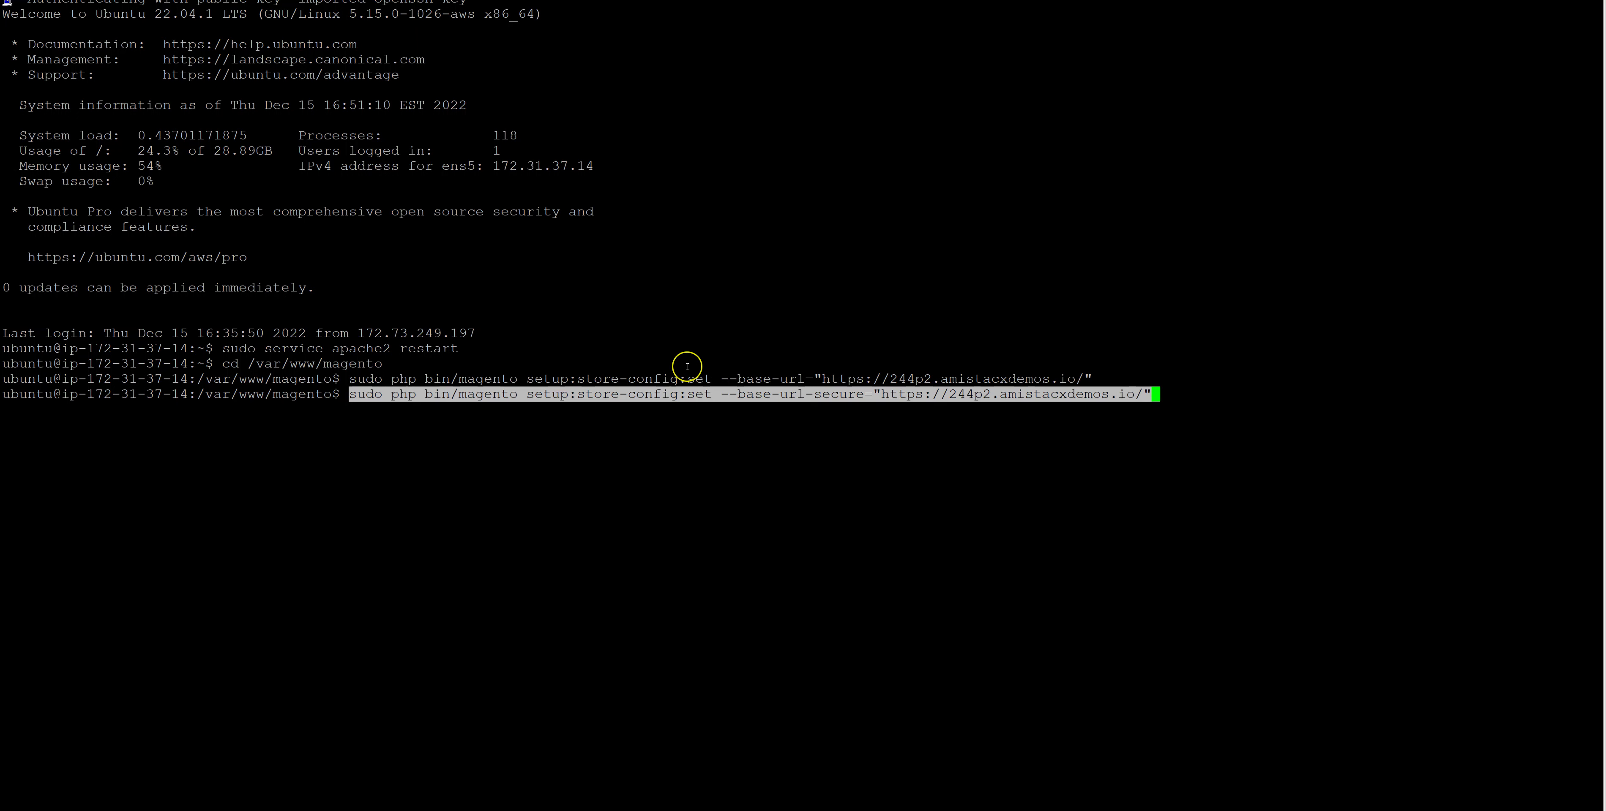
key(Return)
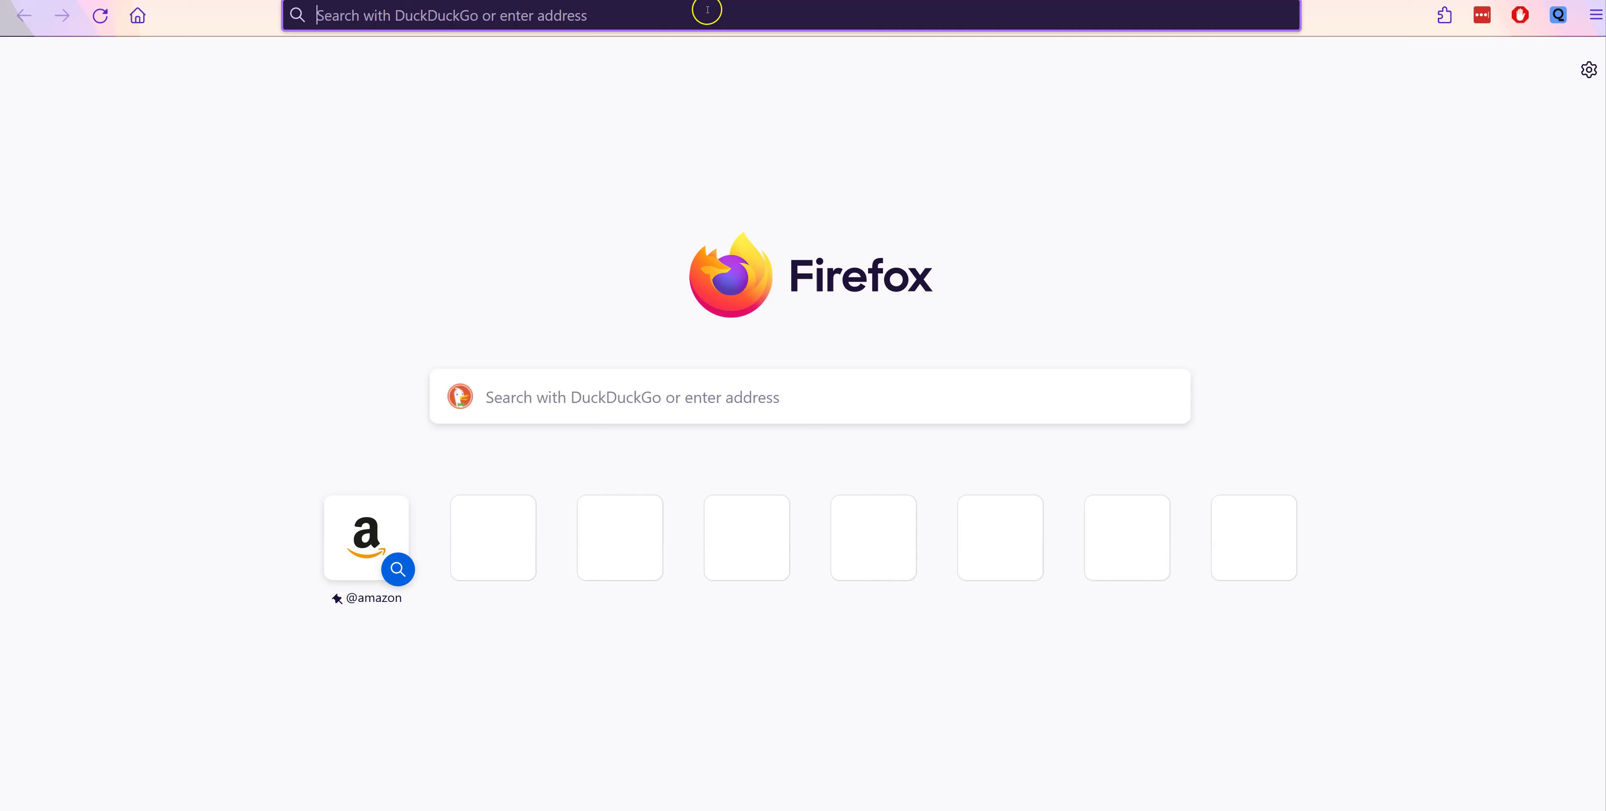
text(https://244p2.amistacxdemos.io)
key(Return)
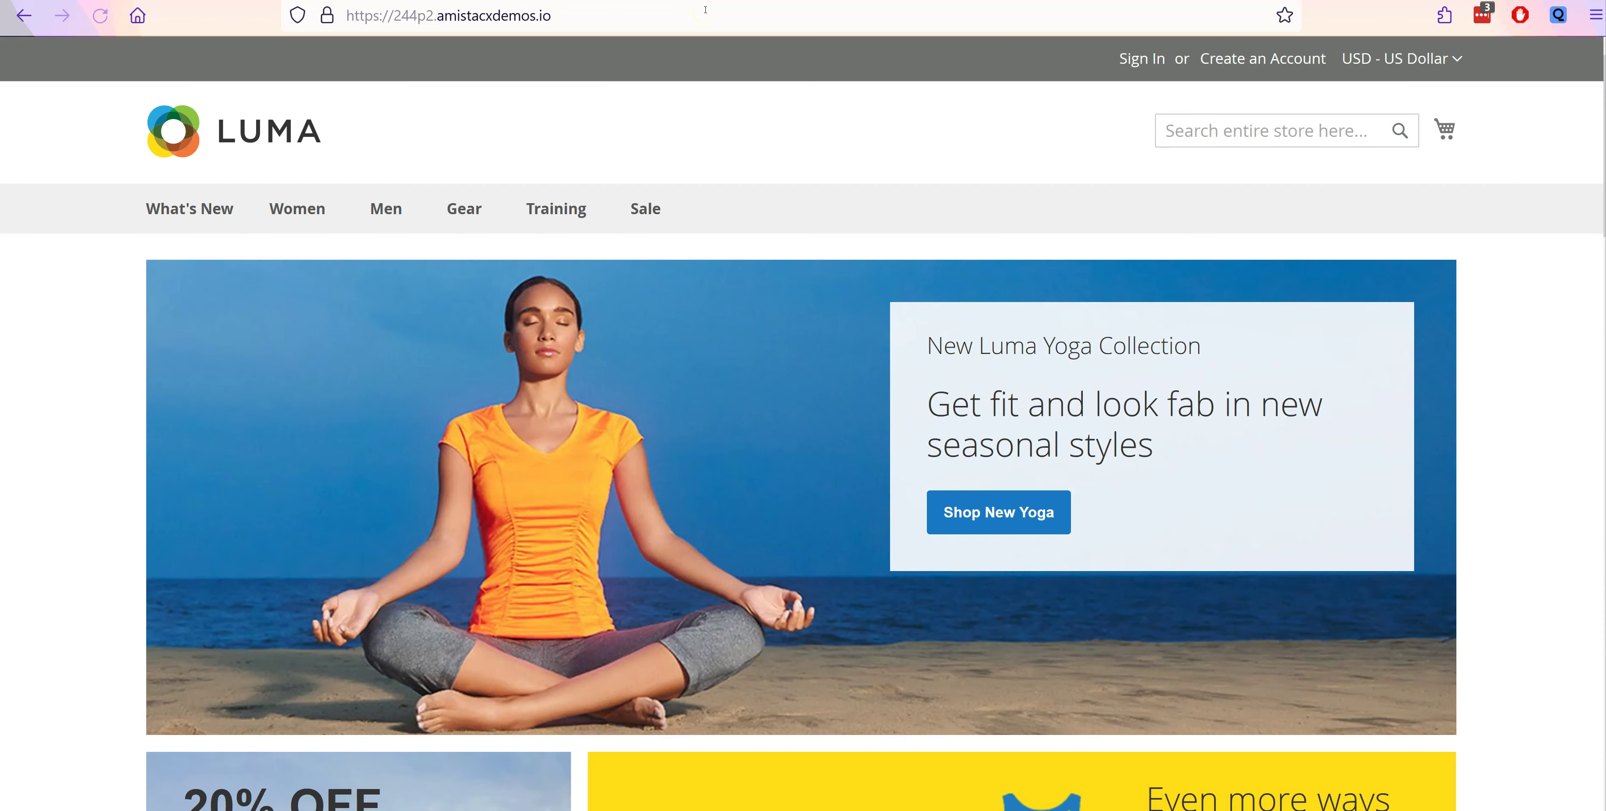
click(597, 14)
text(https://244p2.amistacxdemos.io/admin_1cwxwj)
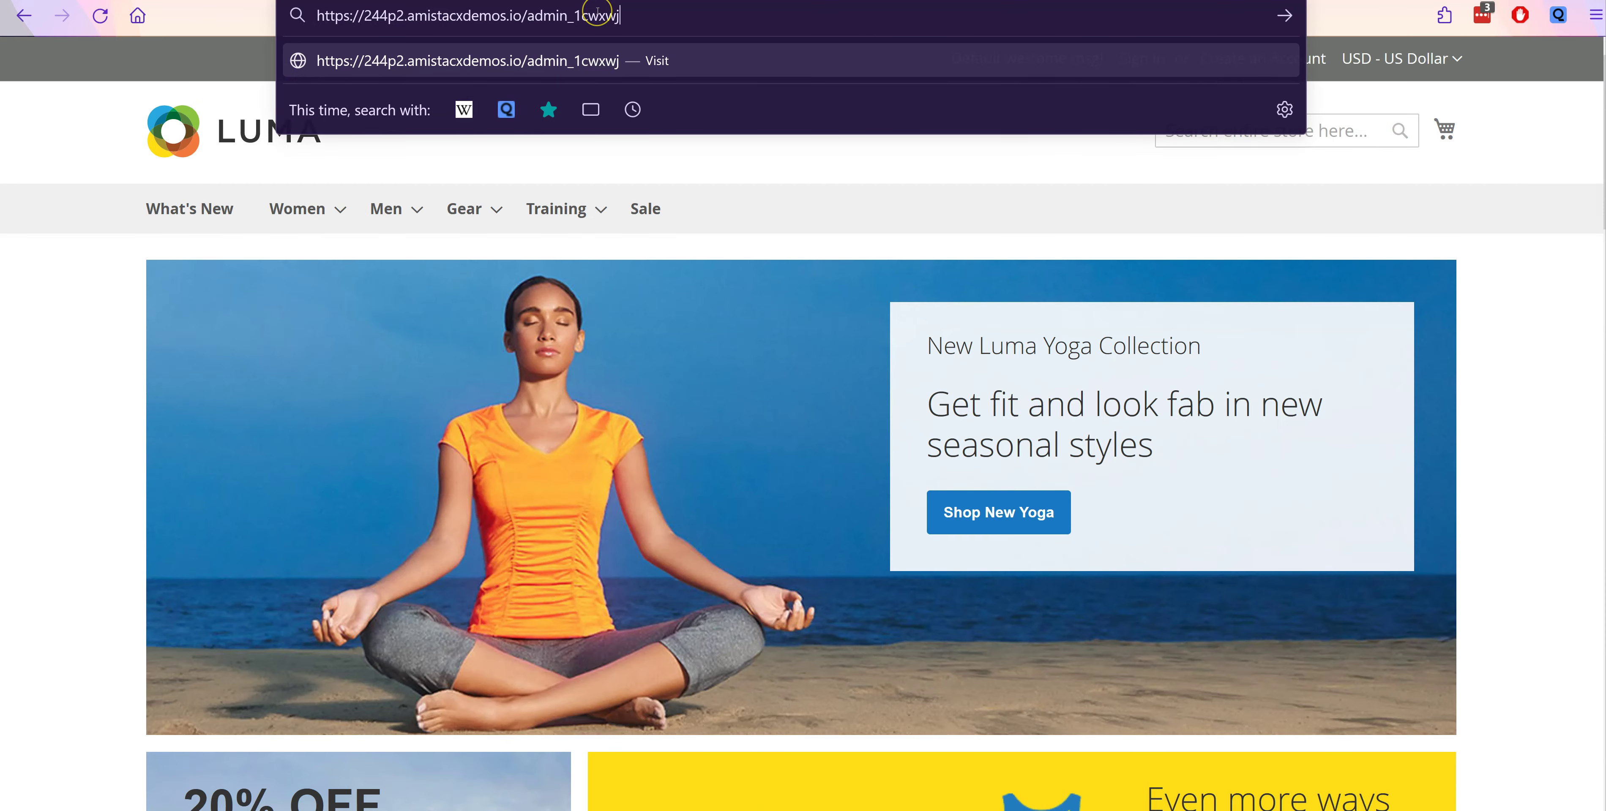
key(Return)
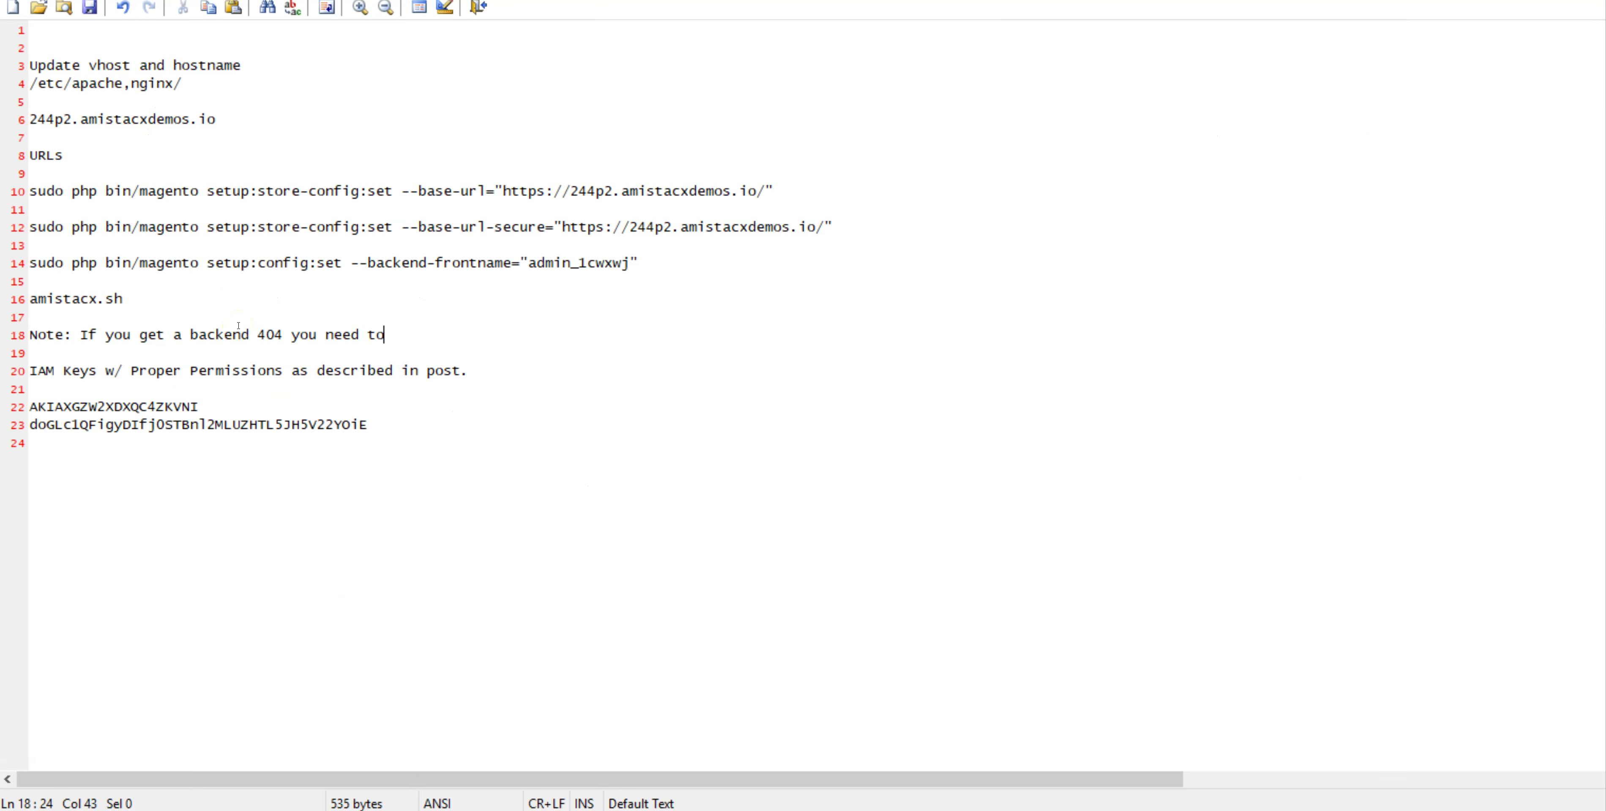
Step: Finish the backend 404 note with "a cache bypass rule on the CDN, and flush the config again. See post."
text(a cache bypass rule on the)
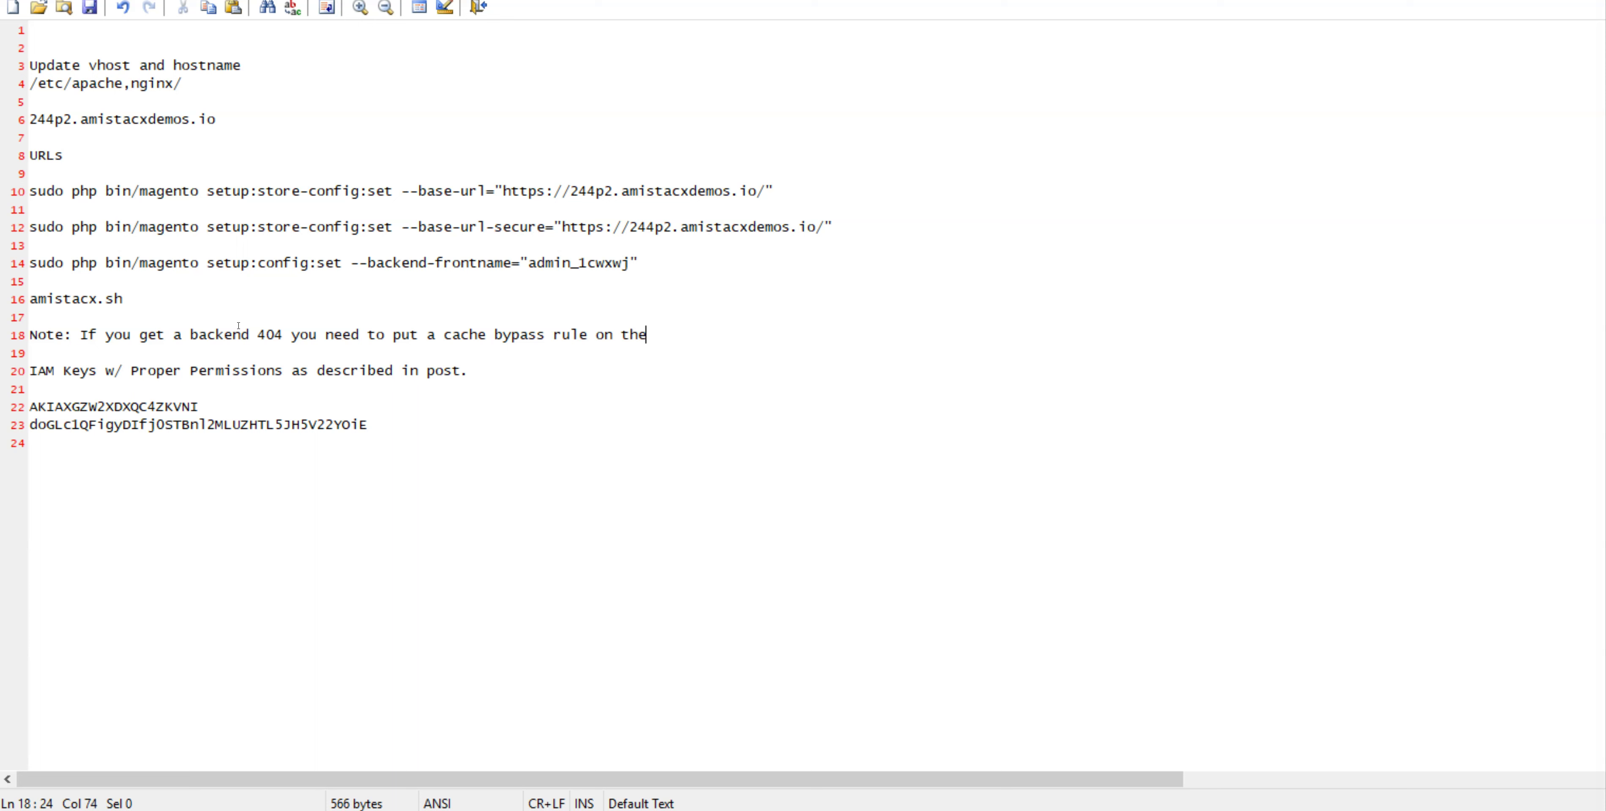
text( CDN, and flush the config again. See post.)
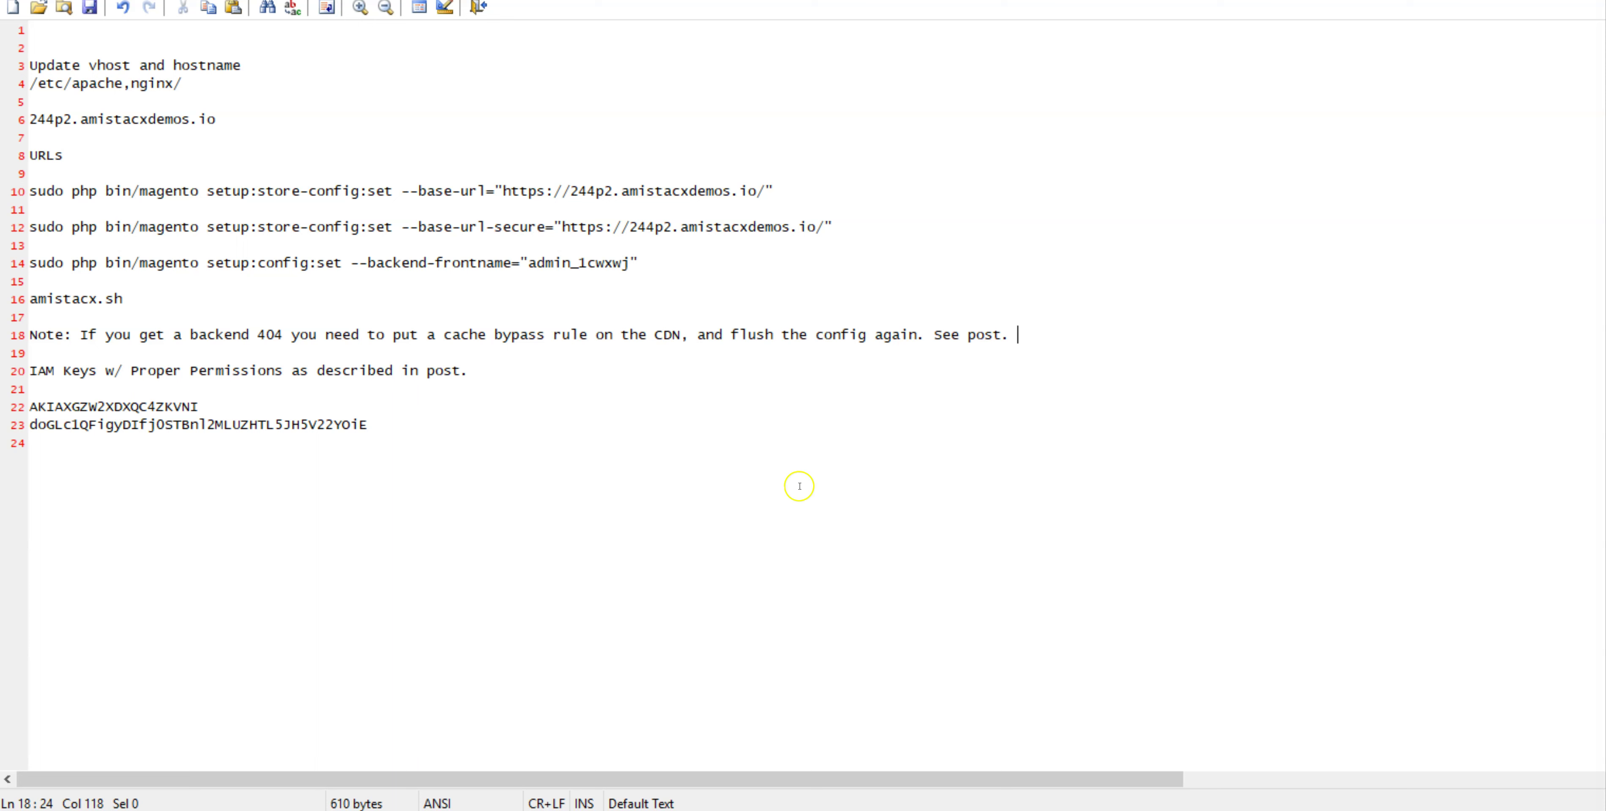
Step: Expand the AWS Access Keys section of the S3R-Alpha configuration and paste the AWS access key copied from the notes
key(alt+Tab)
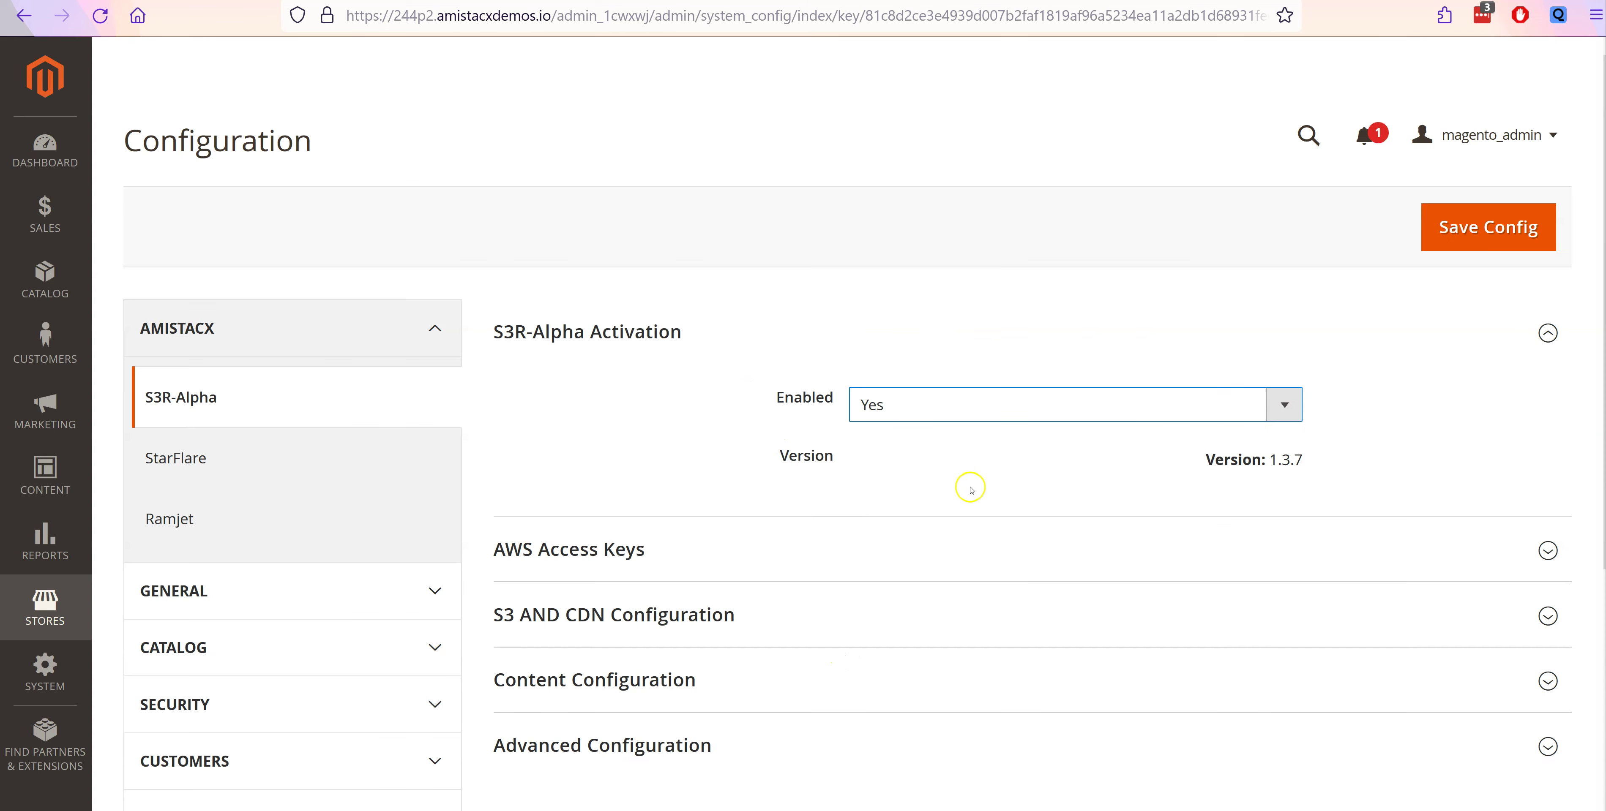
click(1106, 562)
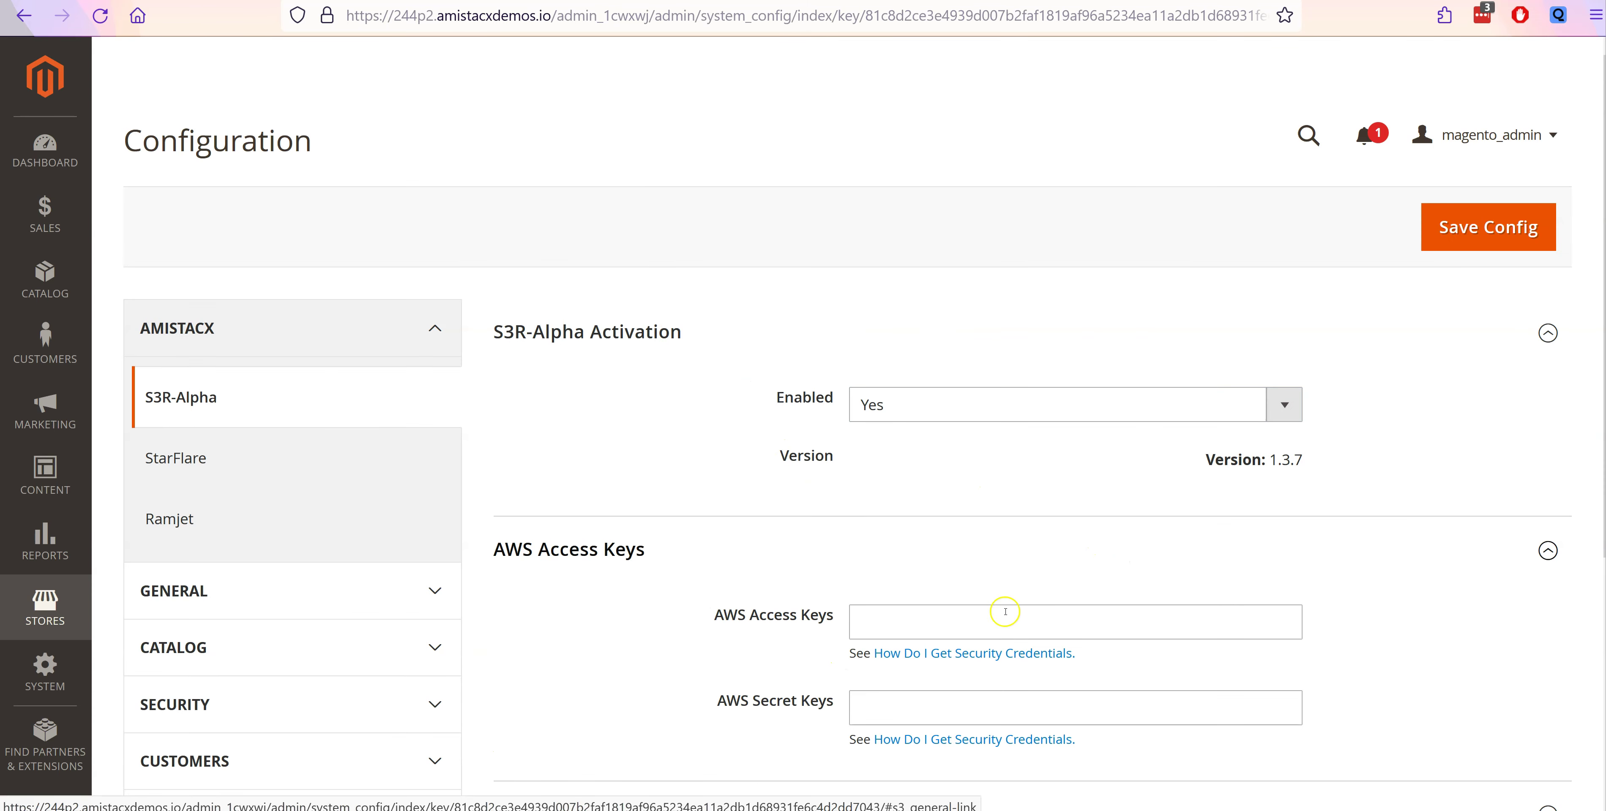
drag(198, 407, 29, 407)
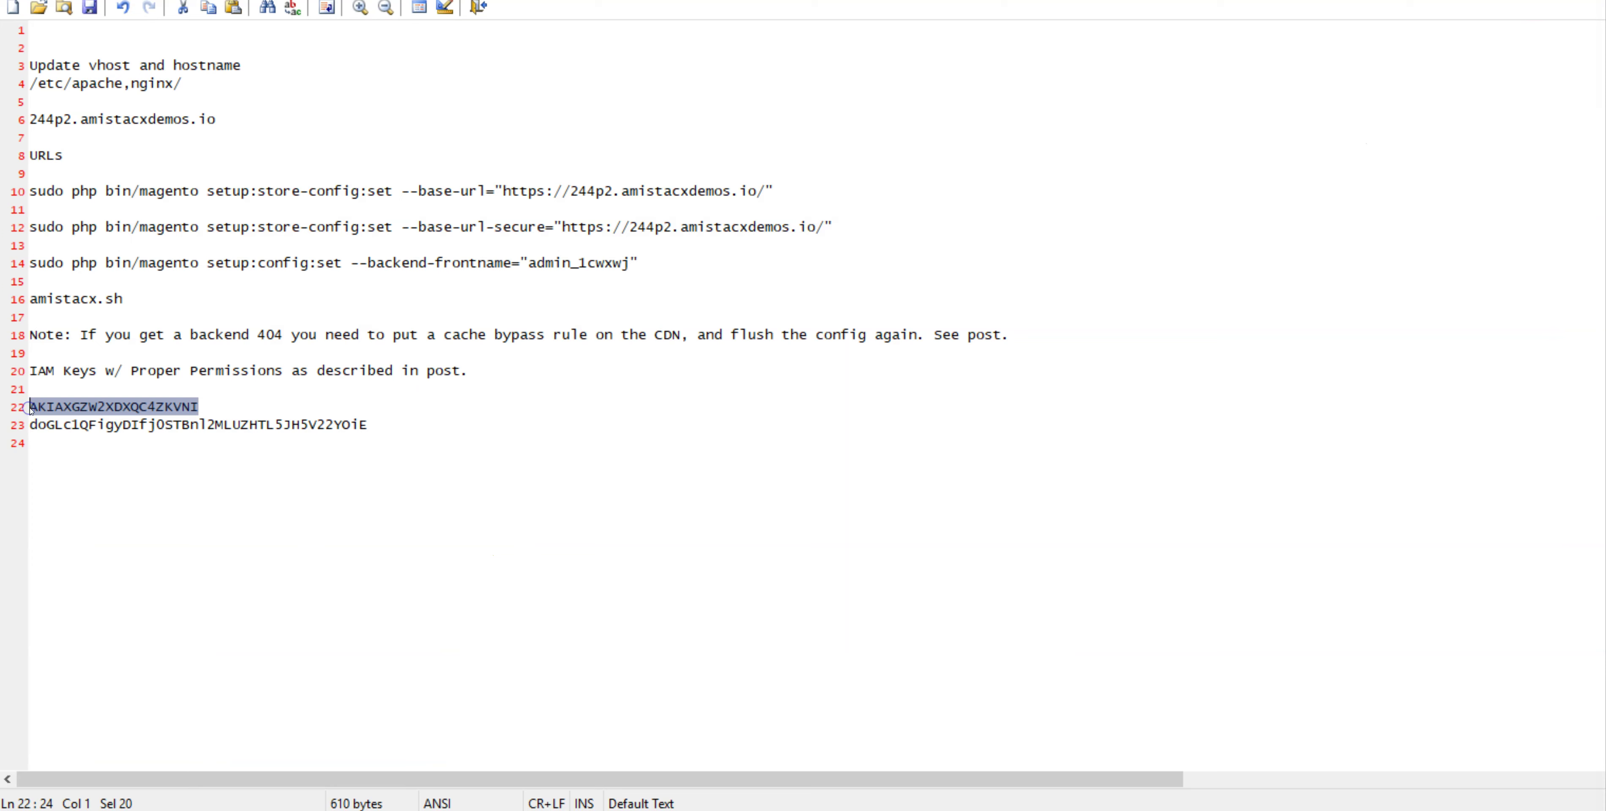
key(alt+Tab)
click(883, 629)
key(ctrl+v)
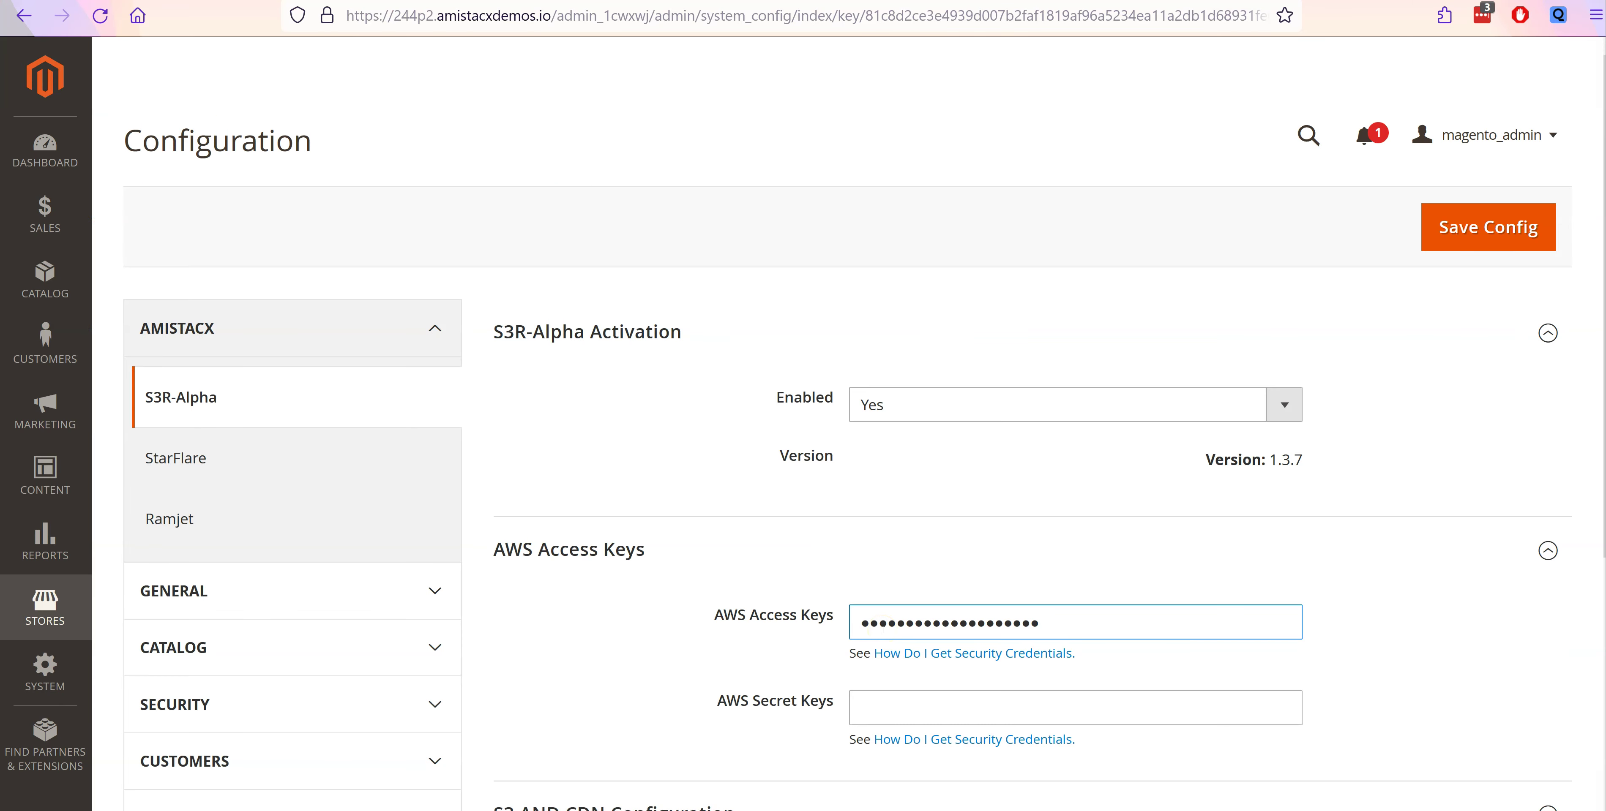
Step: Paste the AWS secret key from the notes into the S3R-Alpha configuration and save the configuration
drag(368, 424, 13, 425)
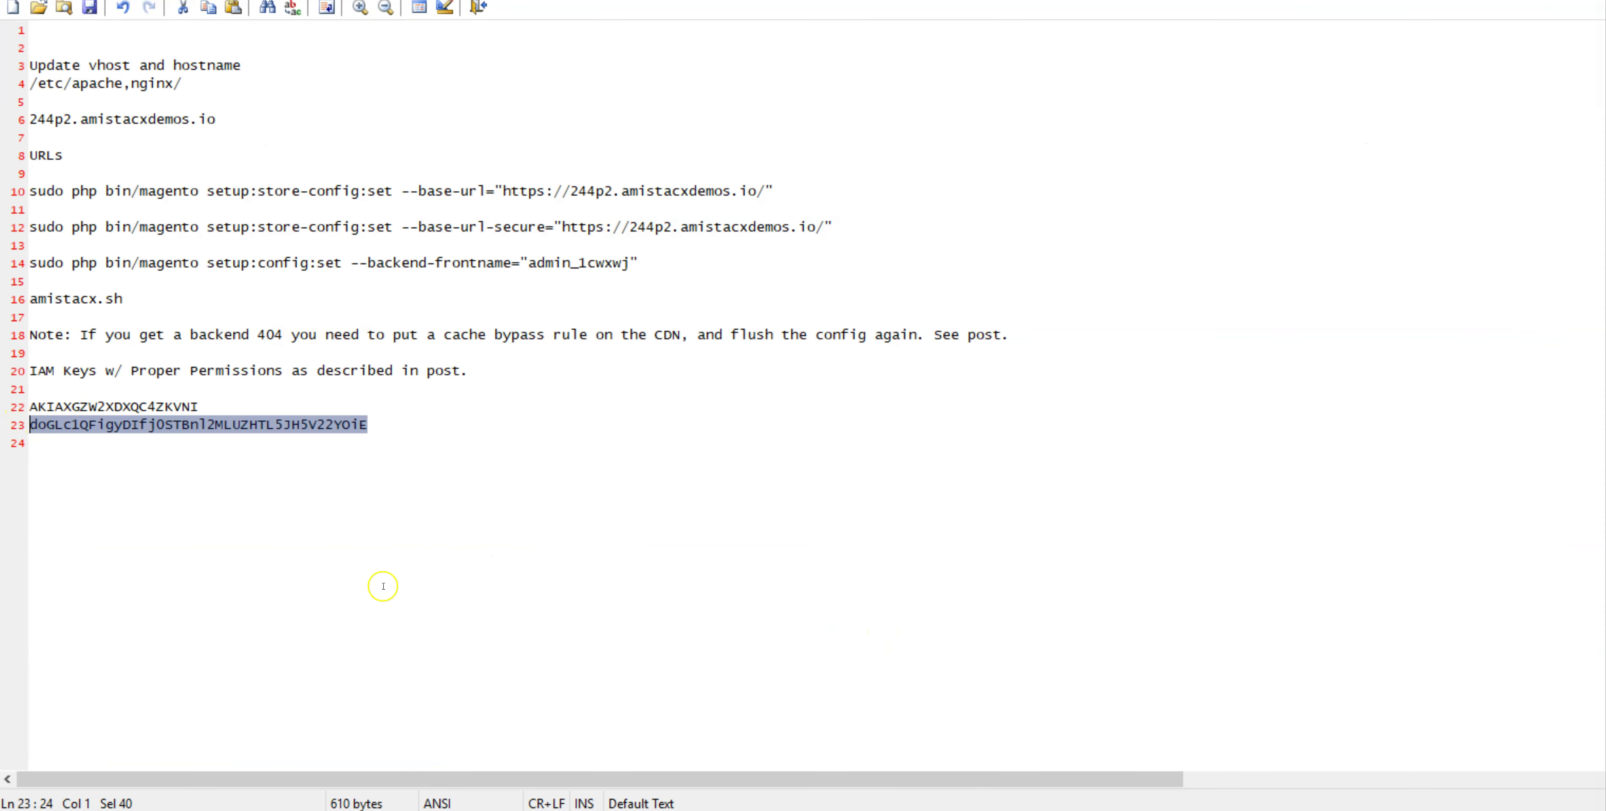
key(alt+Tab)
click(910, 707)
key(ctrl+v)
scroll(1155, 656, down, 4)
click(1475, 79)
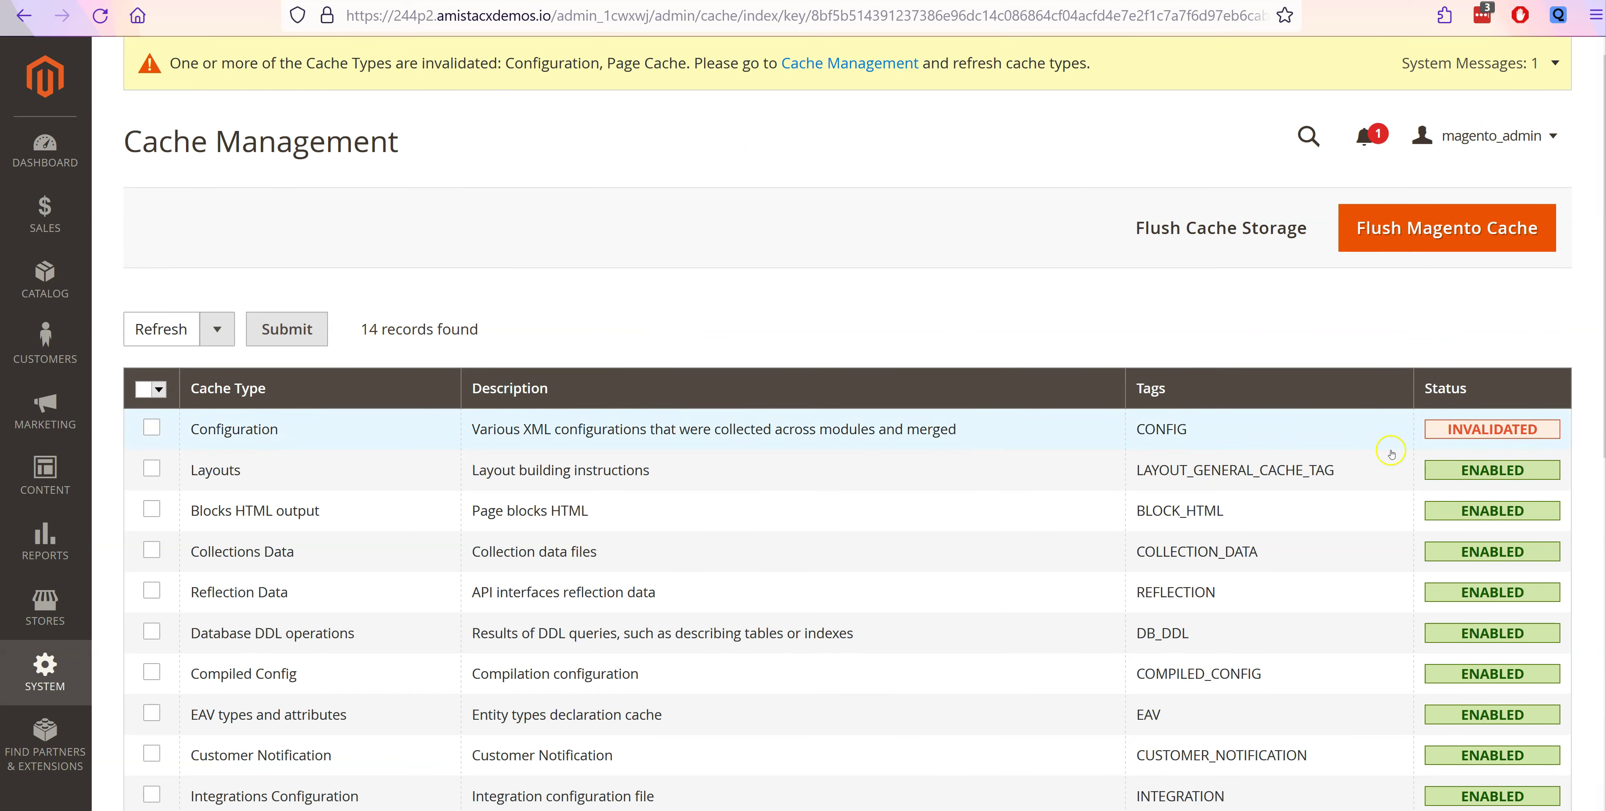
Step: Review the status of the cache types in Cache Management
scroll(1455, 429, down, 5)
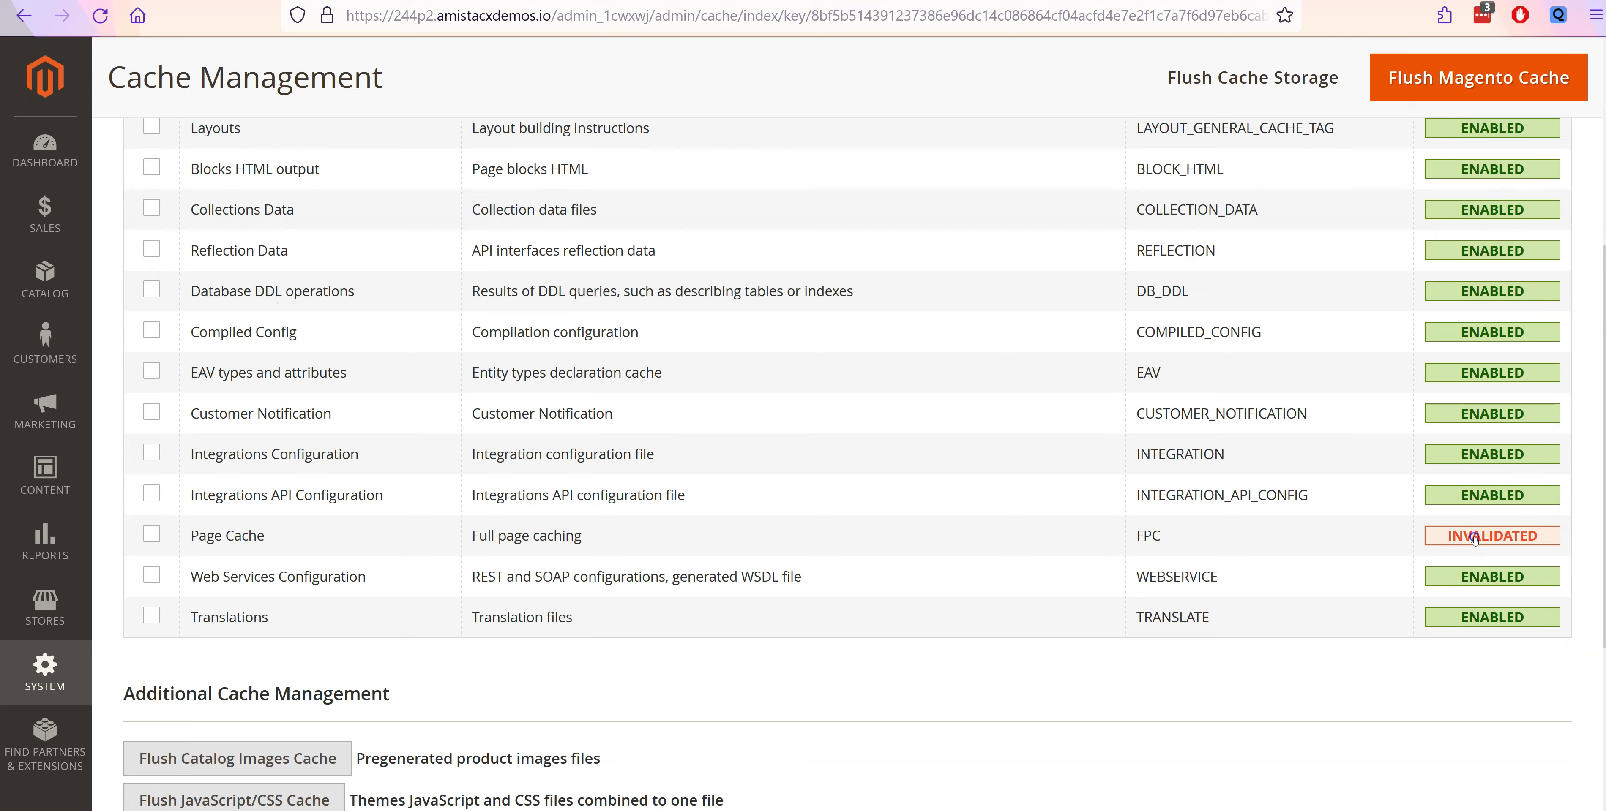
click(1473, 540)
scroll(745, 434, up, 6)
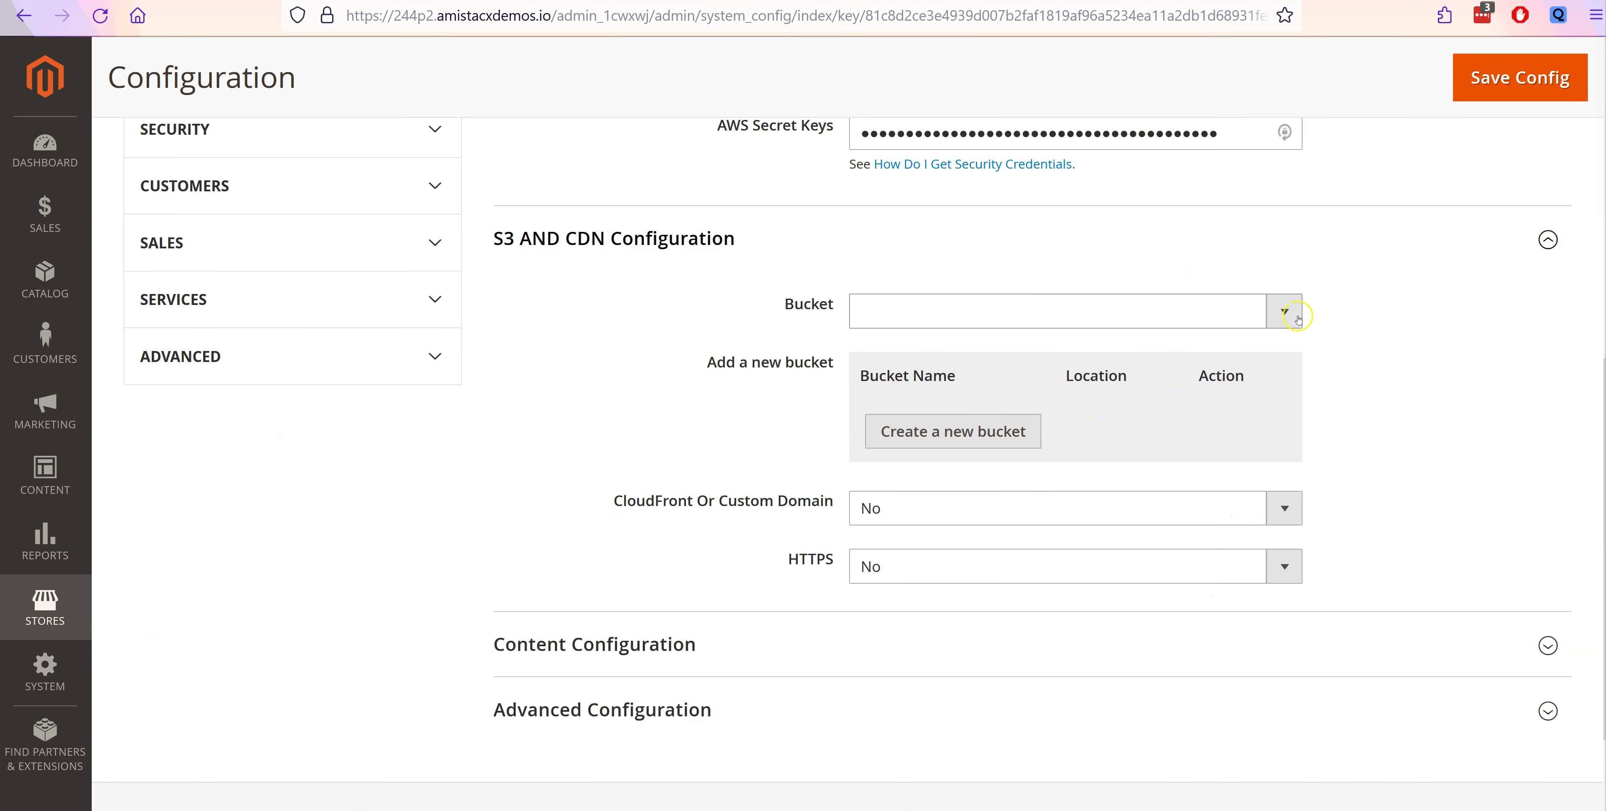
Step: Create the S3 bucket media.amistacxdemos.io in US East (N. Virginia) and select it as the configured bucket
click(952, 431)
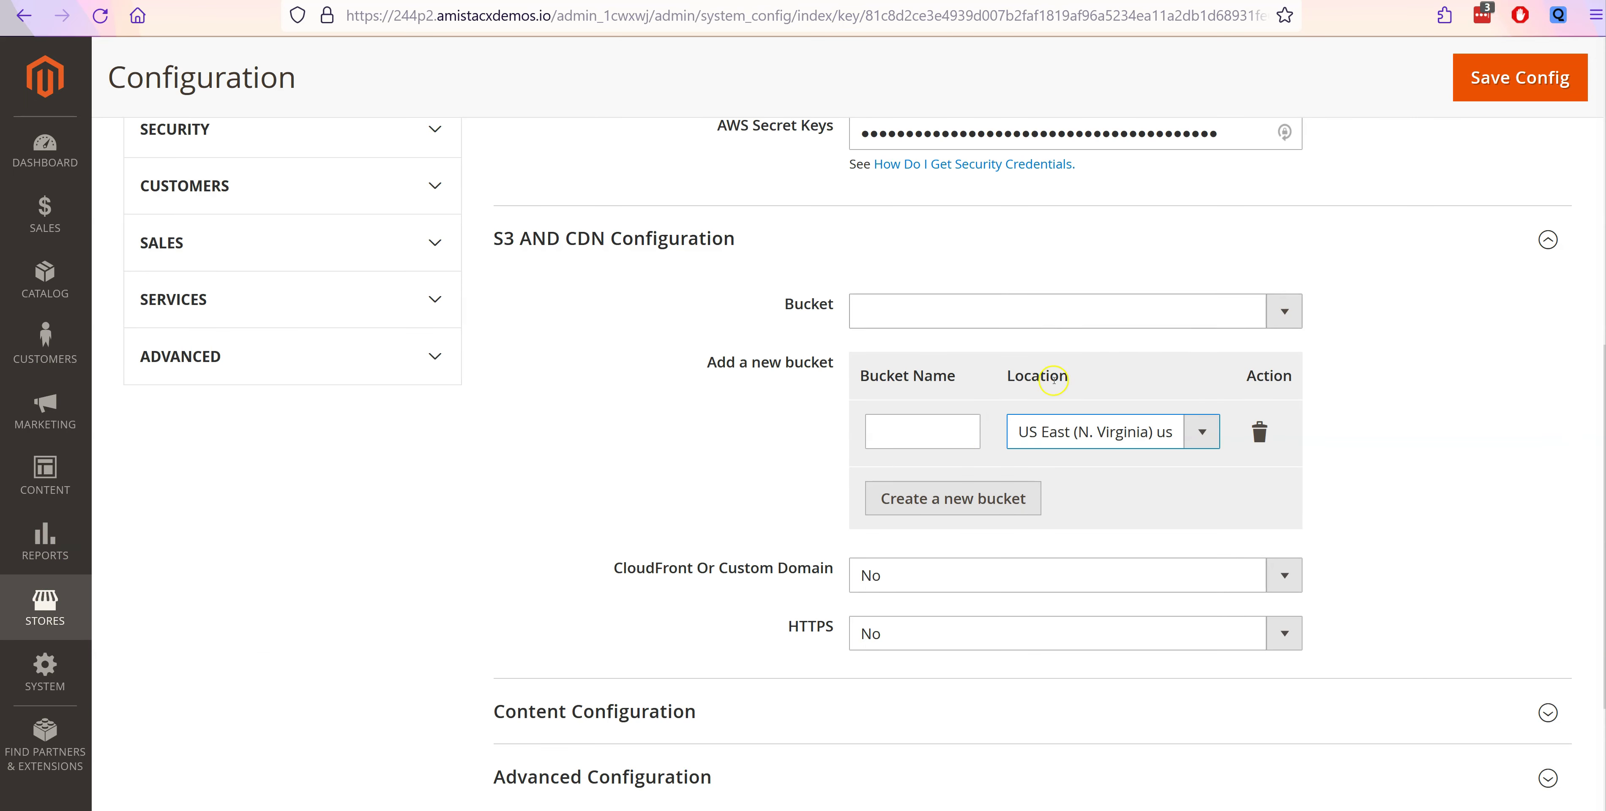
click(947, 440)
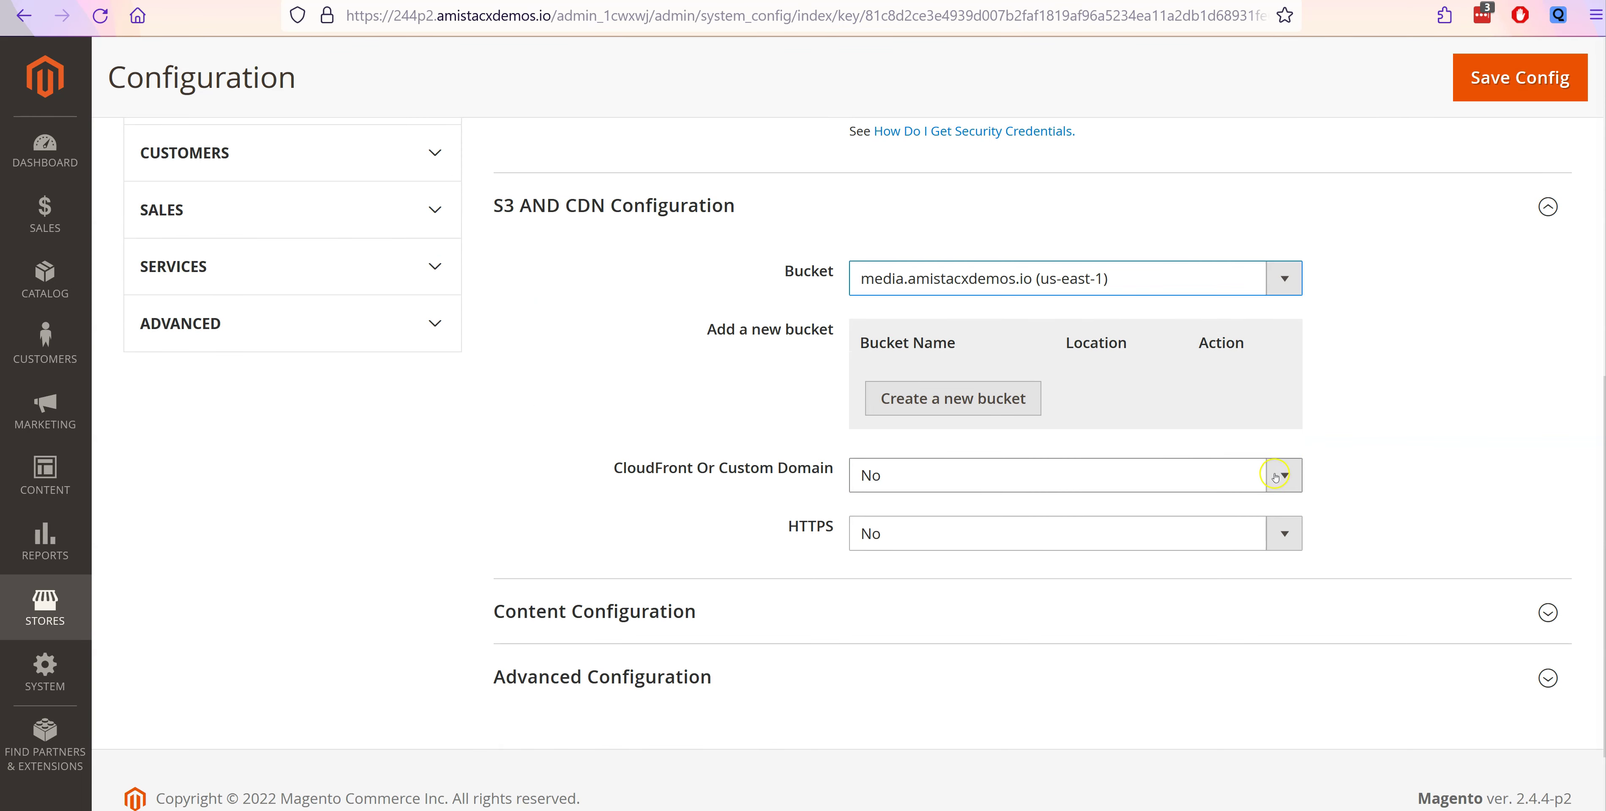
Step: Enable CloudFront Or Custom Domain with the custom domain media.amistacxdemos.io, and set HTTPS to Yes
click(1278, 474)
click(1213, 508)
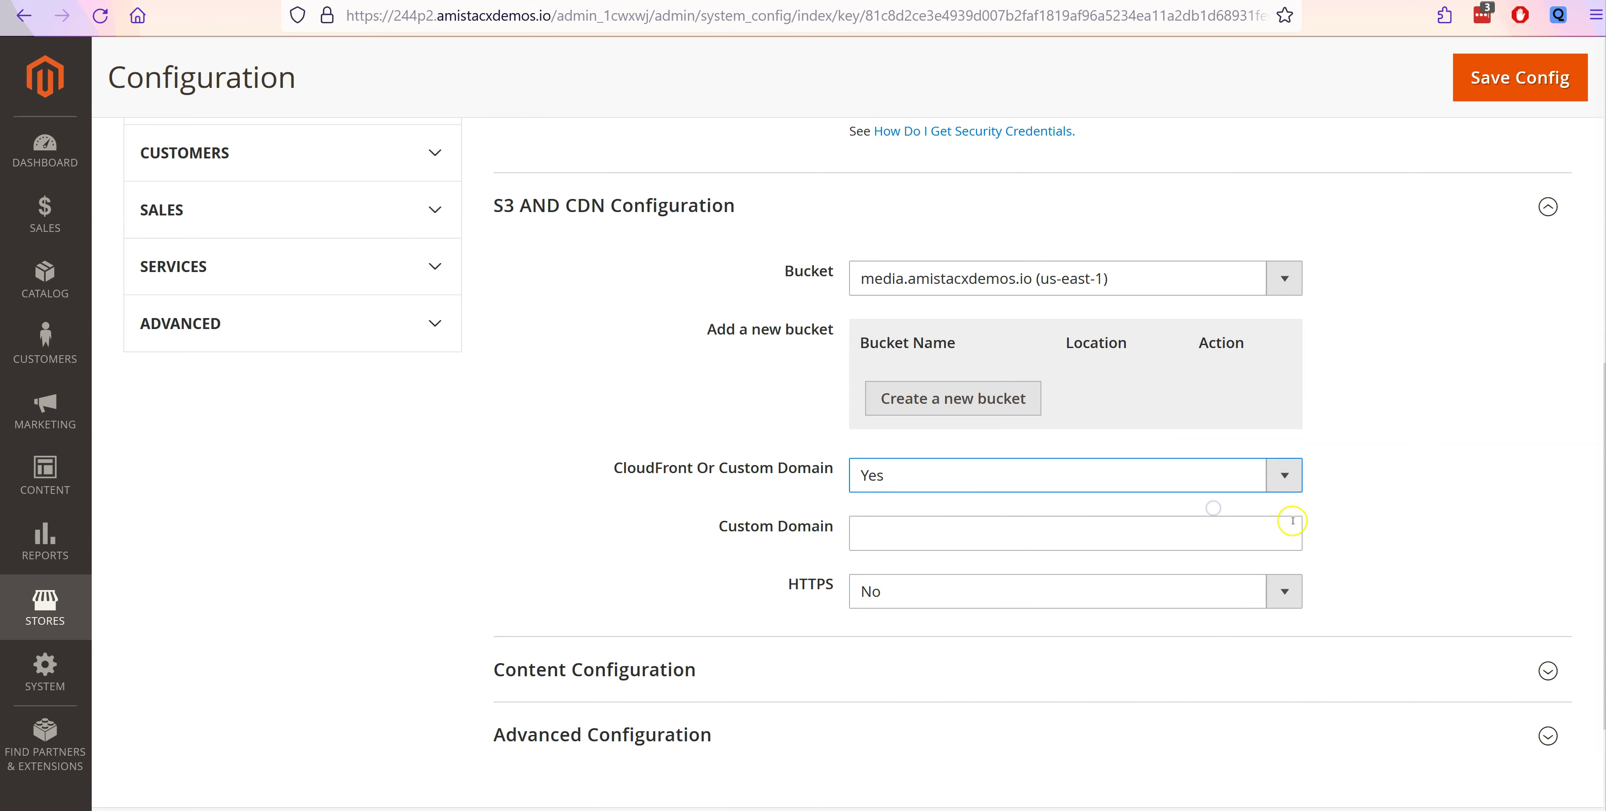
click(932, 536)
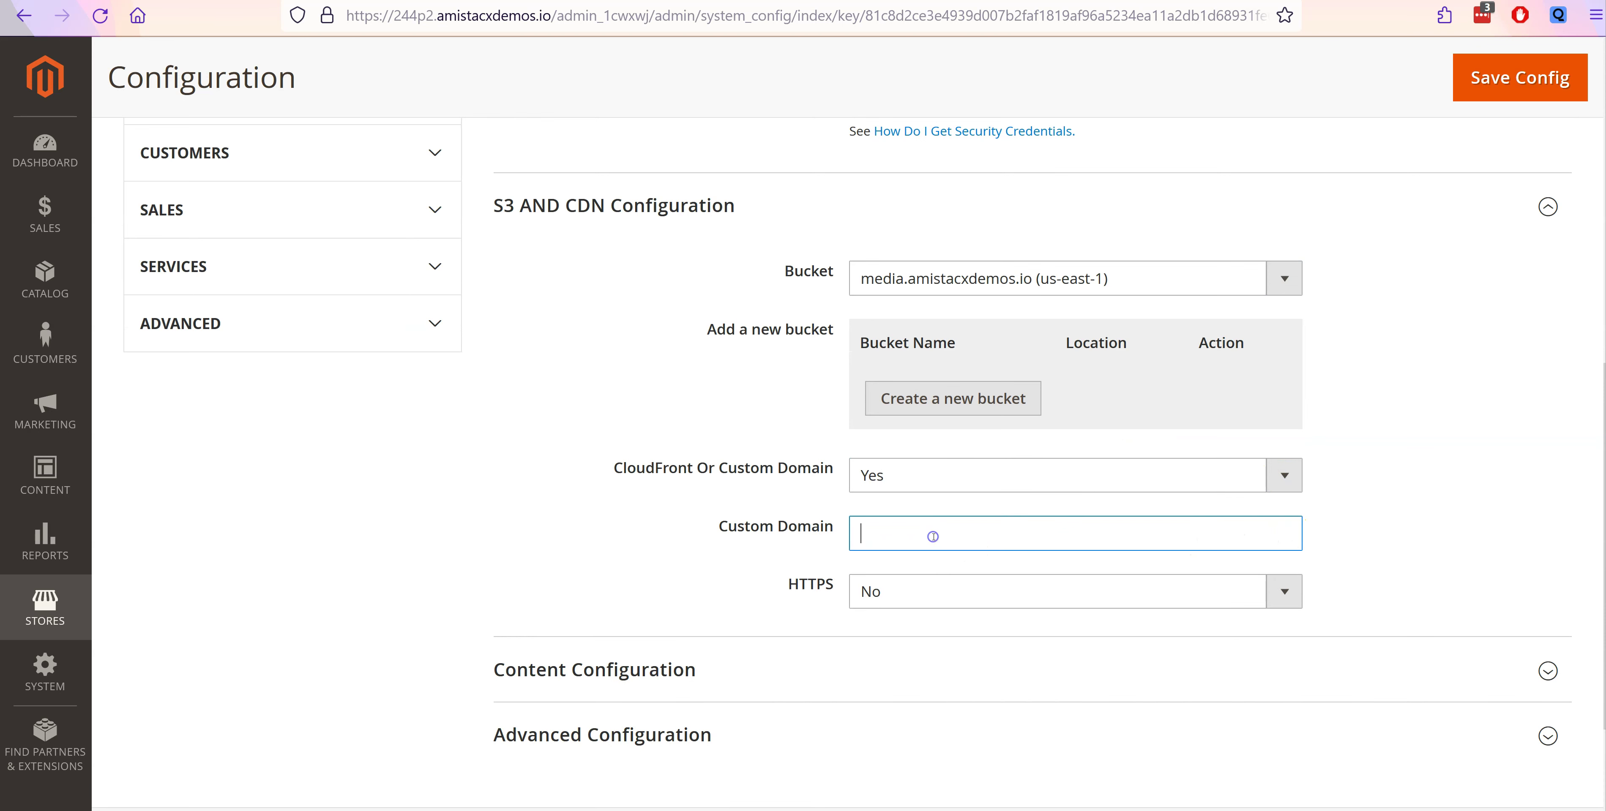
text(media.amistacxdemos.io)
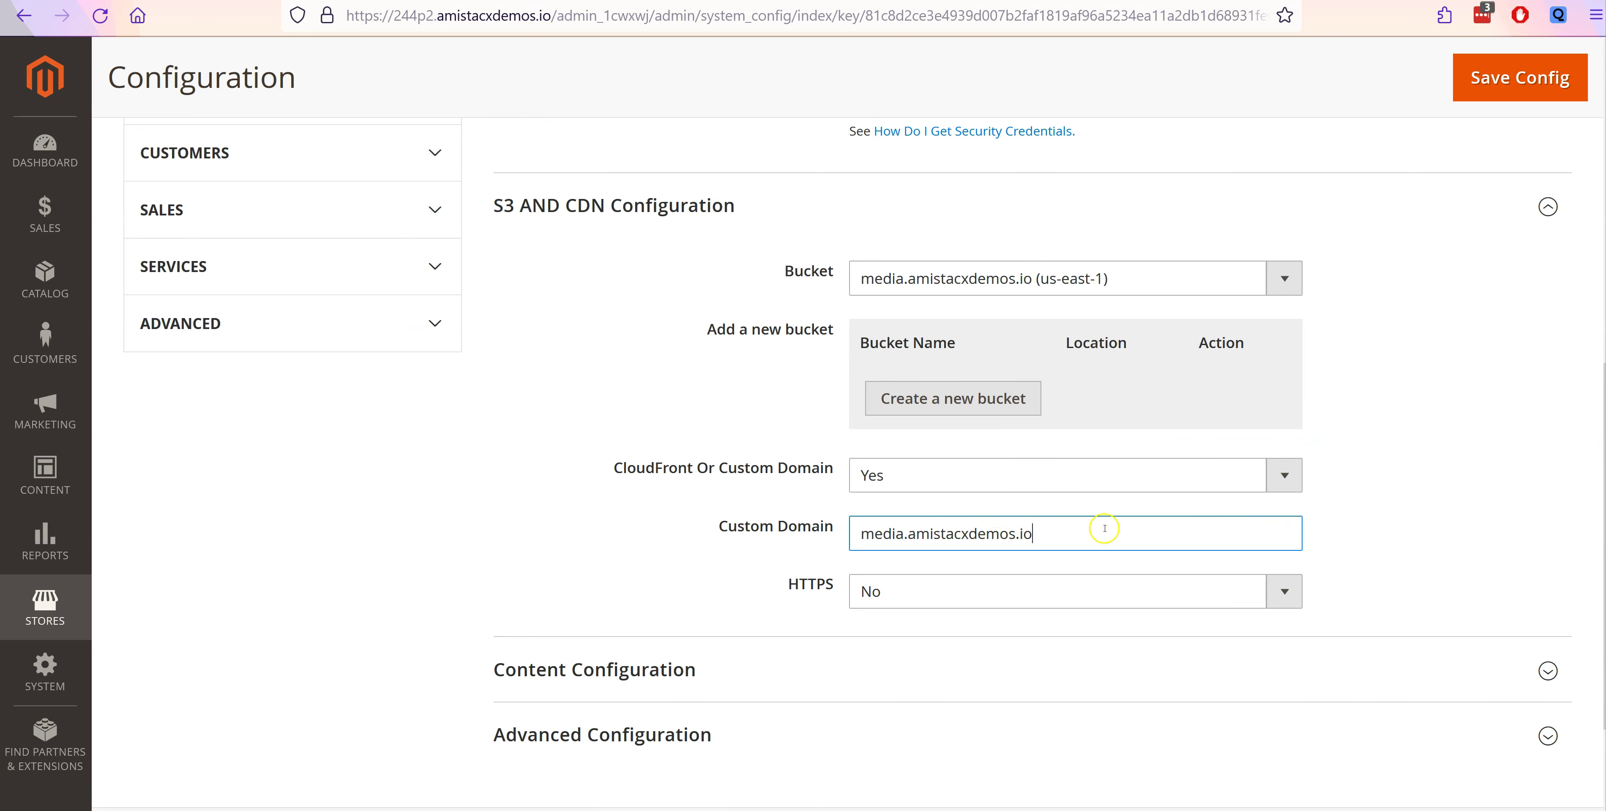
click(1281, 591)
click(1214, 634)
Step: Set Compress Images and Enable WebP to Yes in the Content Configuration section and save the configuration
click(1184, 670)
scroll(1276, 569, down, 4)
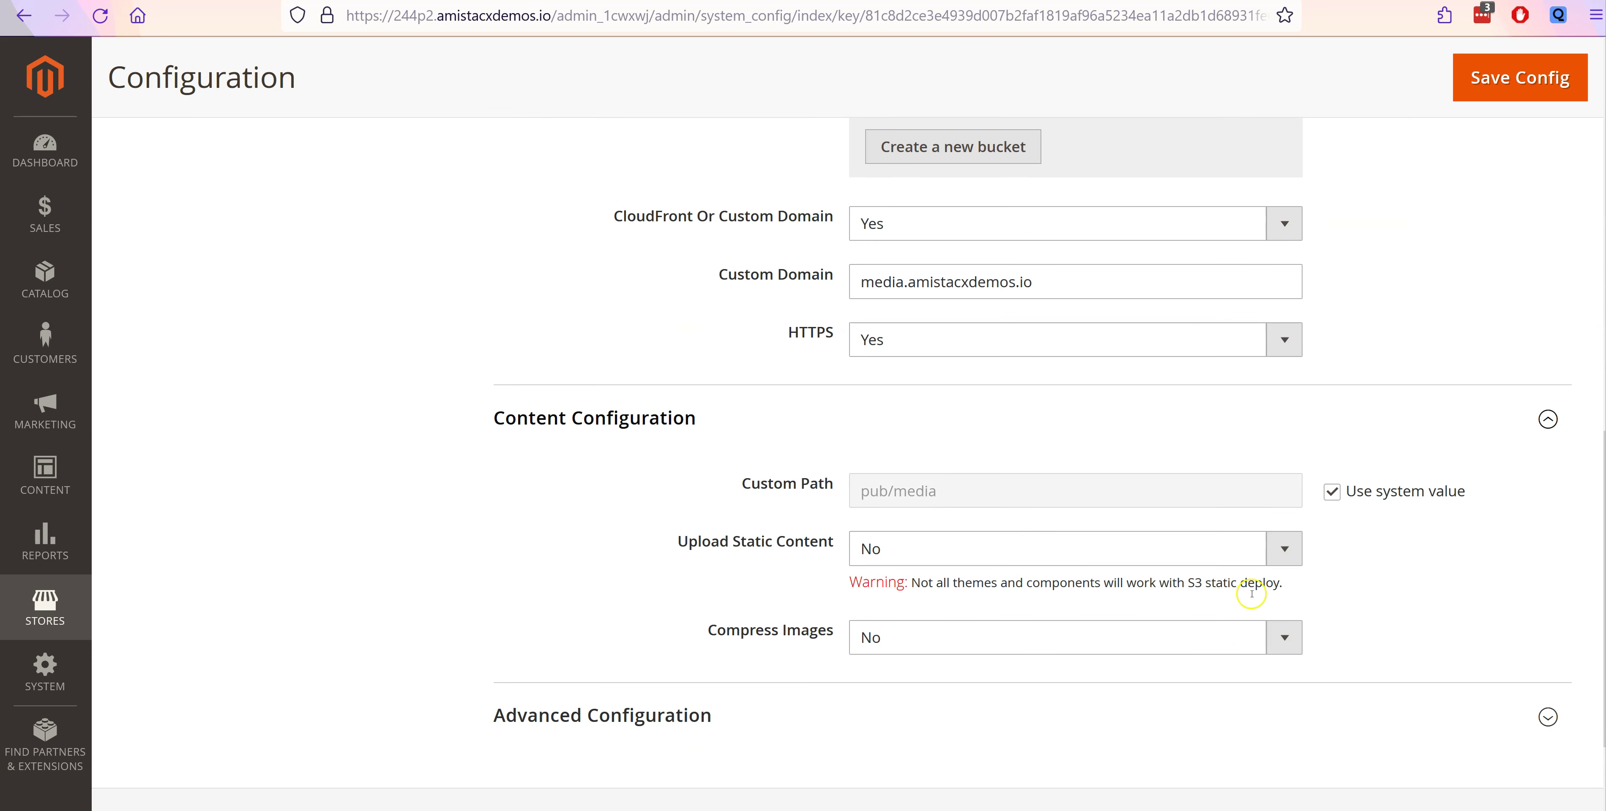
click(1225, 640)
click(1176, 669)
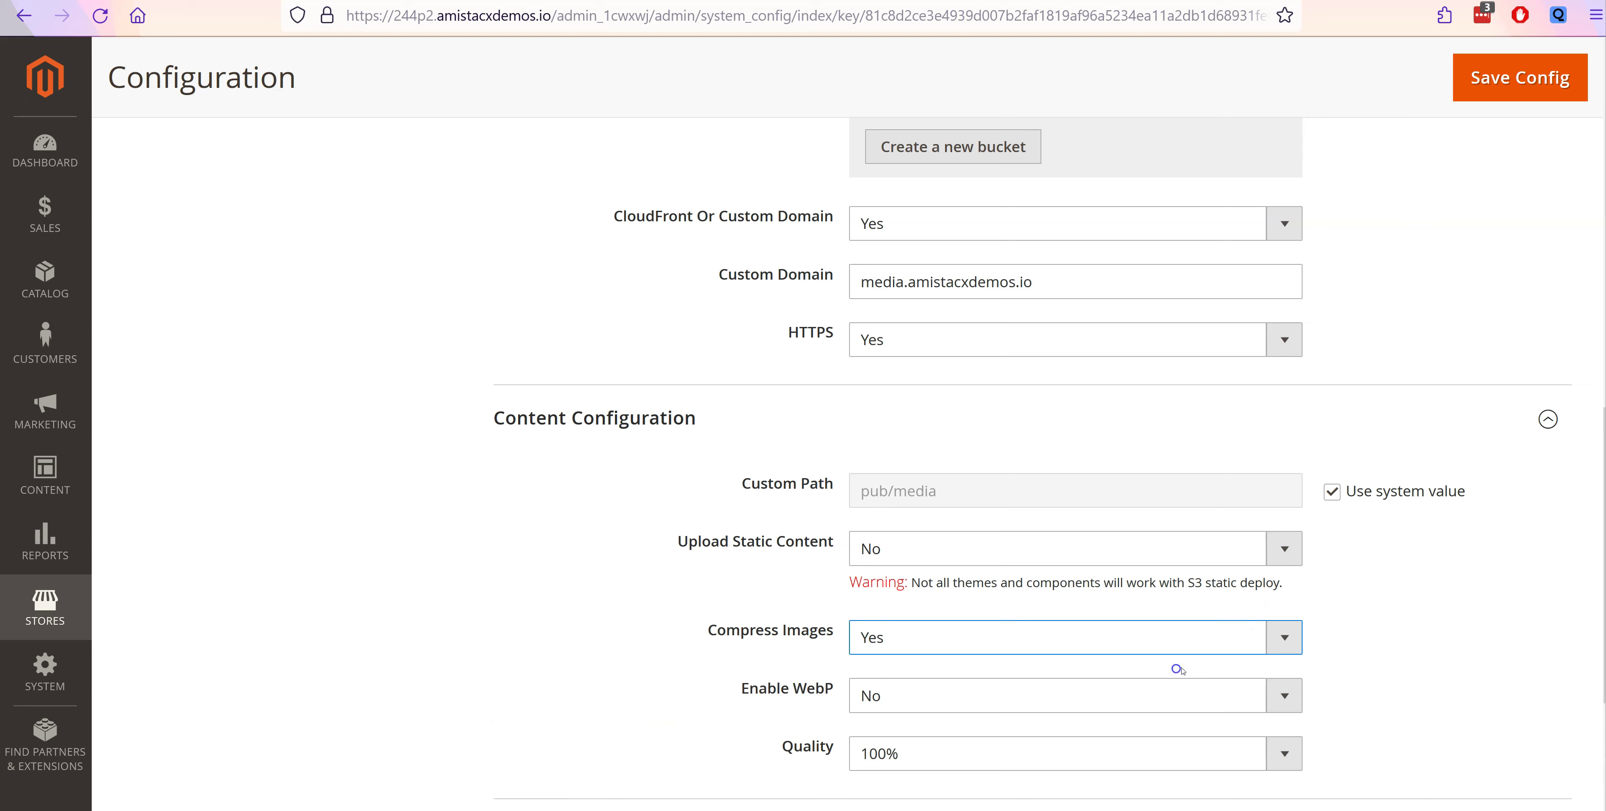
scroll(1297, 630, down, 4)
click(1002, 470)
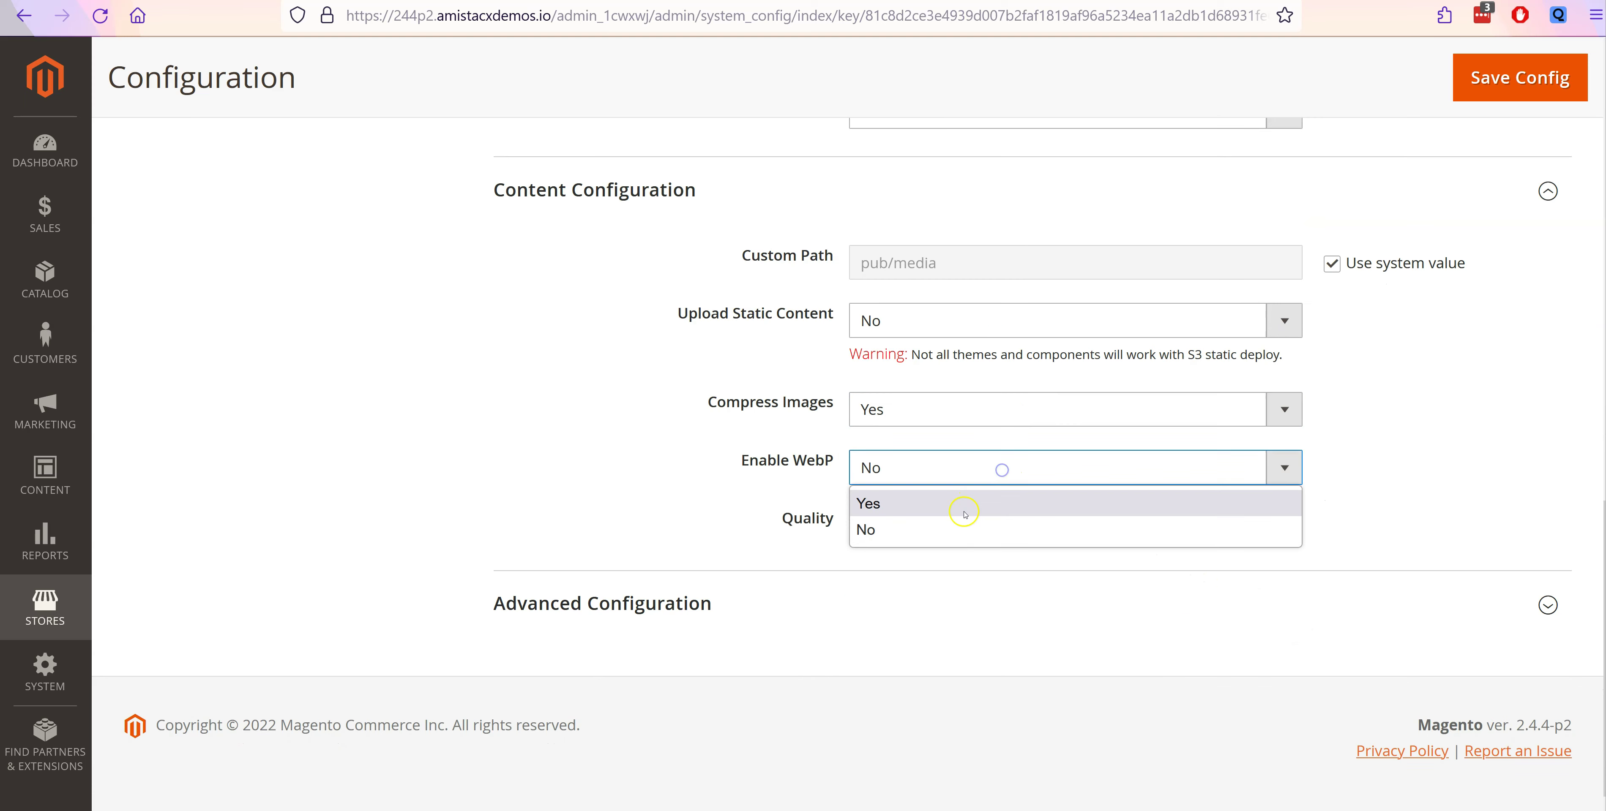
click(963, 504)
click(1490, 78)
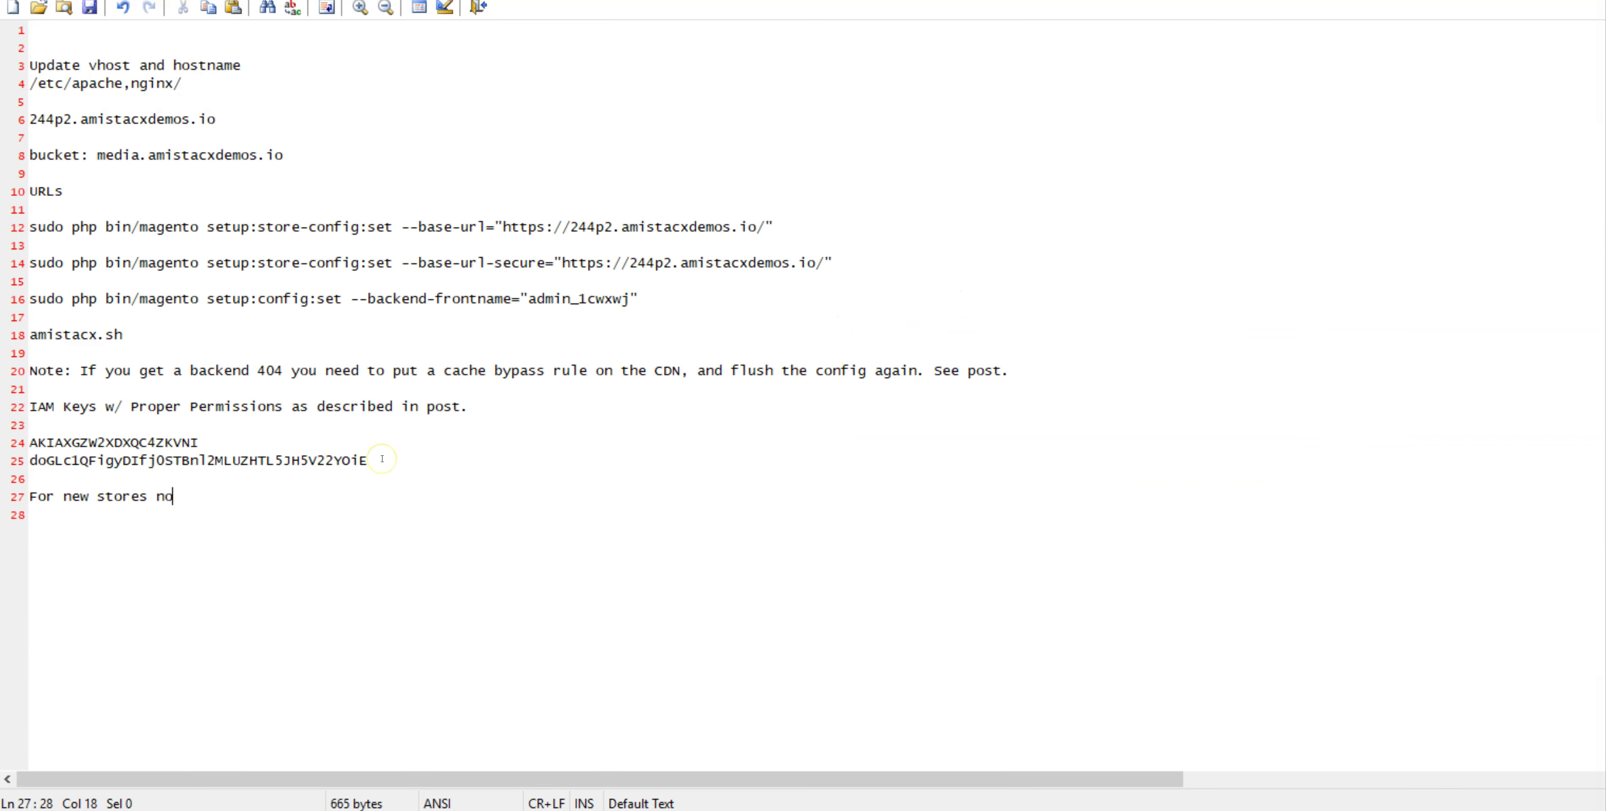
Step: Add notes on requirements for new and existing stores and the S3R-Alpha command sudo php bin/magento s3rocket:images:resize -r -t 2
text(equired. For existing, maybe.)
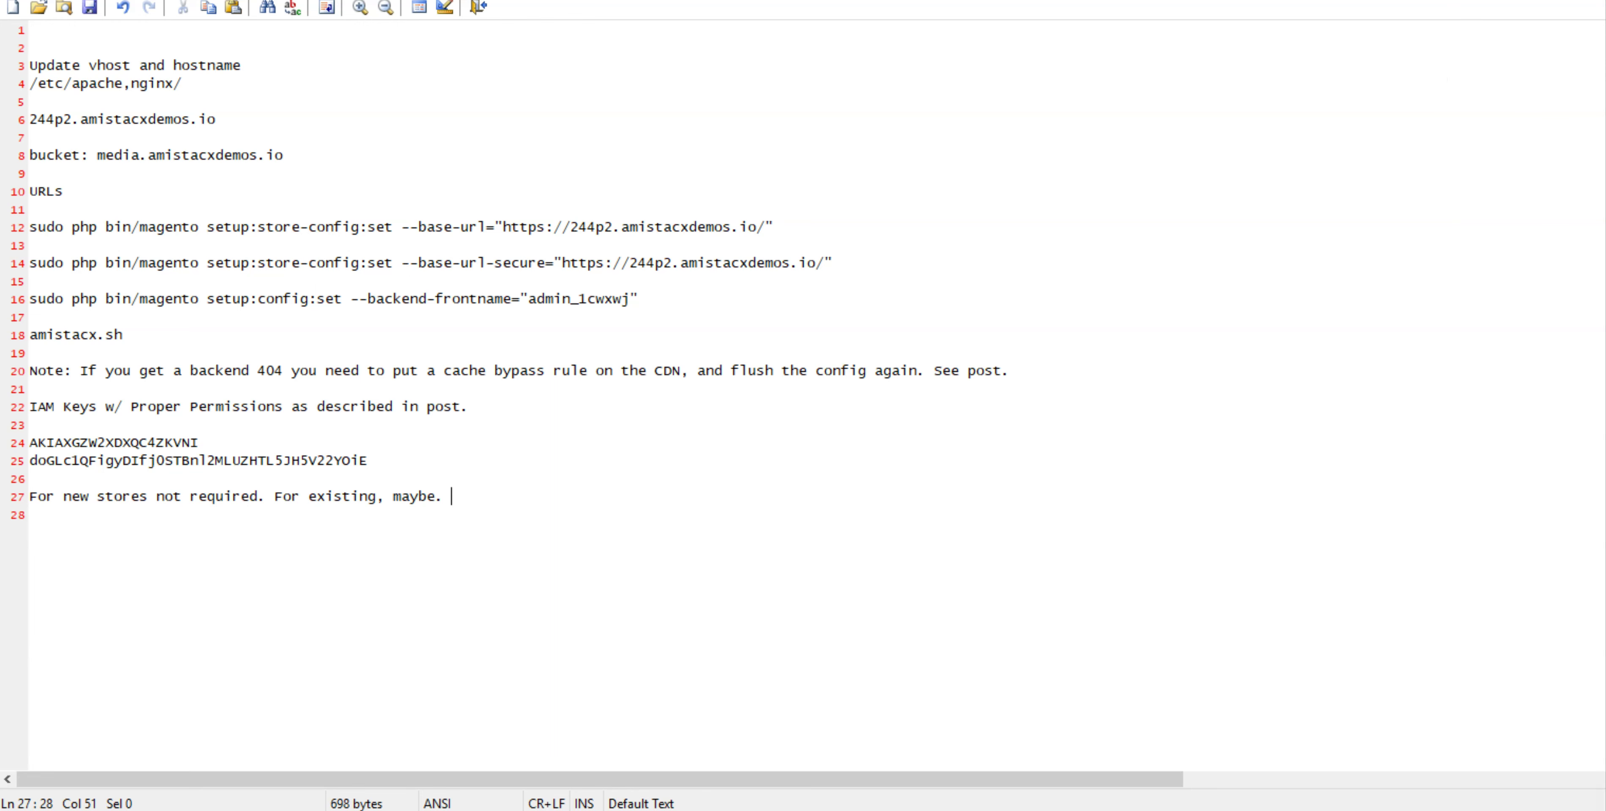
text(S3R-Alpha Commands  sudo php bin/magento s3rocket:images:resize -r -t 2  This will resize and sync at same time using 2 threads.)
Step: Copy the image resize command from the notes and run sudo php bin/magento s3rocket:images:resize -r -t 2 in the terminal
drag(461, 567, 30, 568)
key(ctrl+c)
key(alt+Tab)
right_click(674, 714)
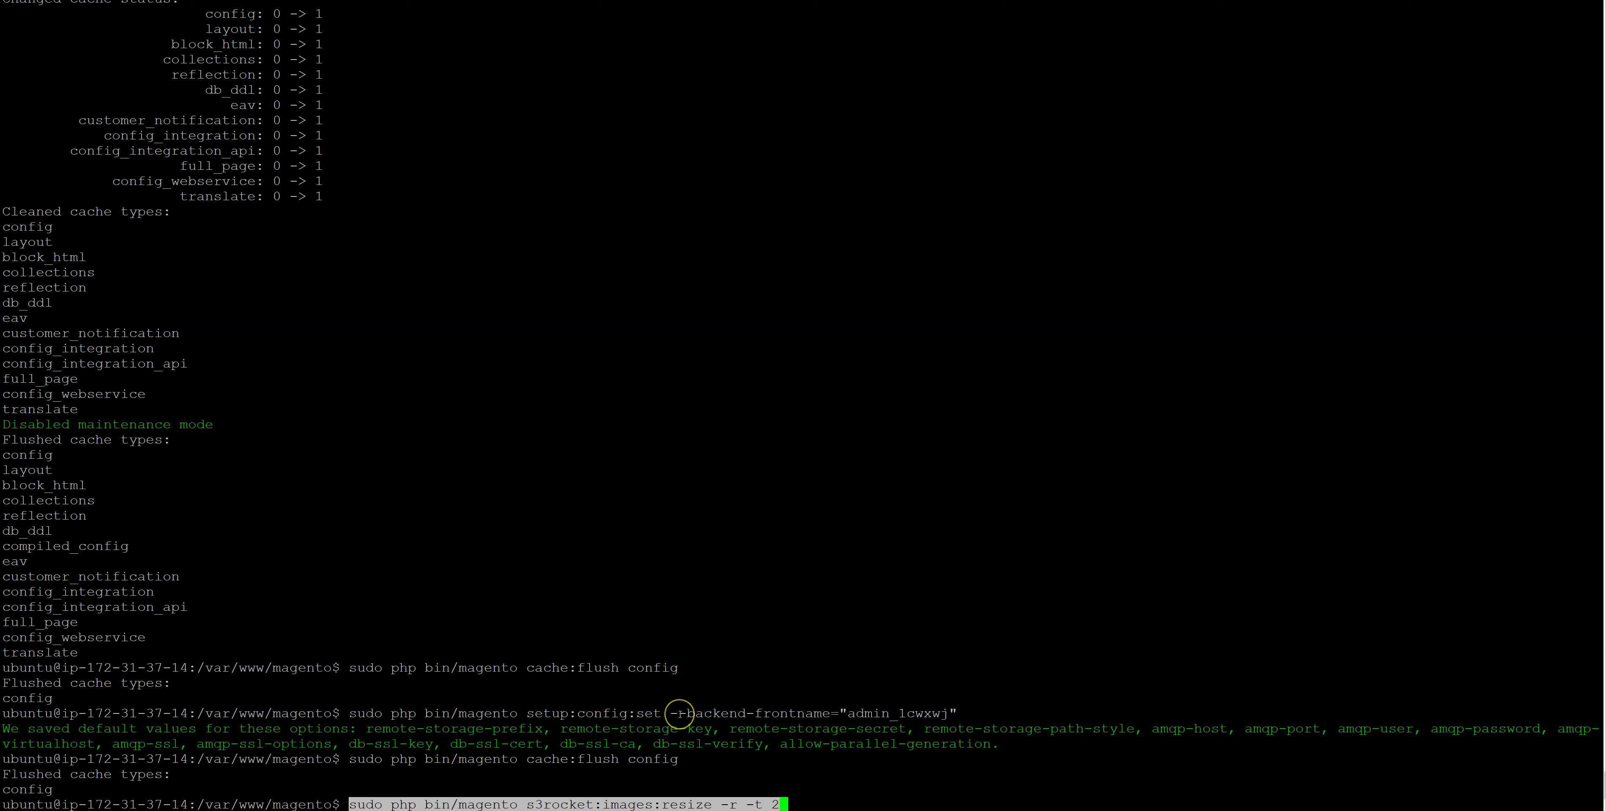
key(Return)
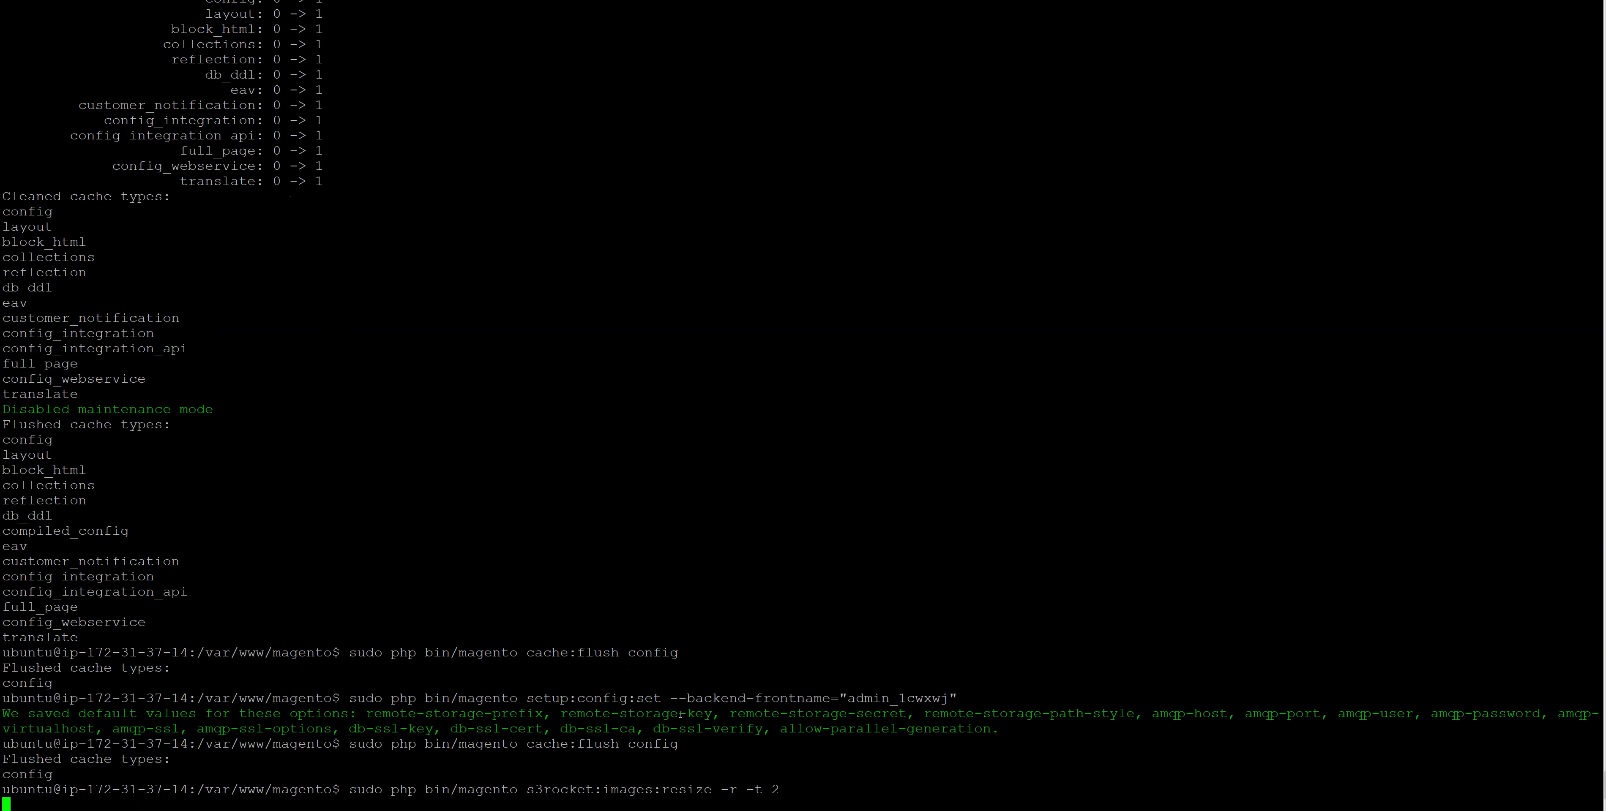
Step: Switch to the browser and bring up the QnABot chat page
key(alt+Tab)
click(1303, 74)
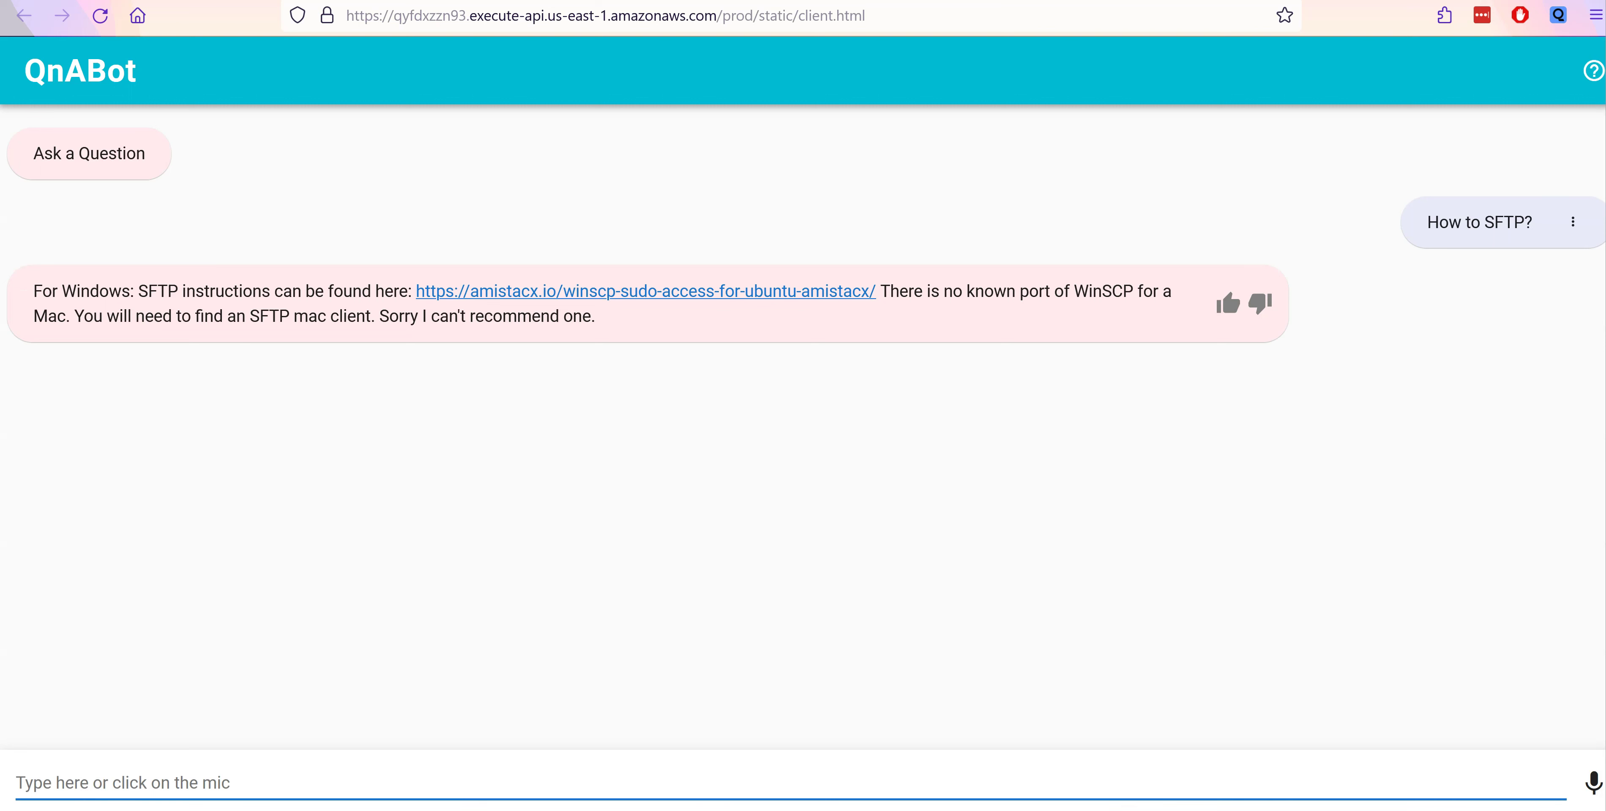
Step: Ask the bot "How to change URLs?", "How to change magento Urls?", "Magento admin 404?" and "How to install S3R-Alpha?"
key(Return)
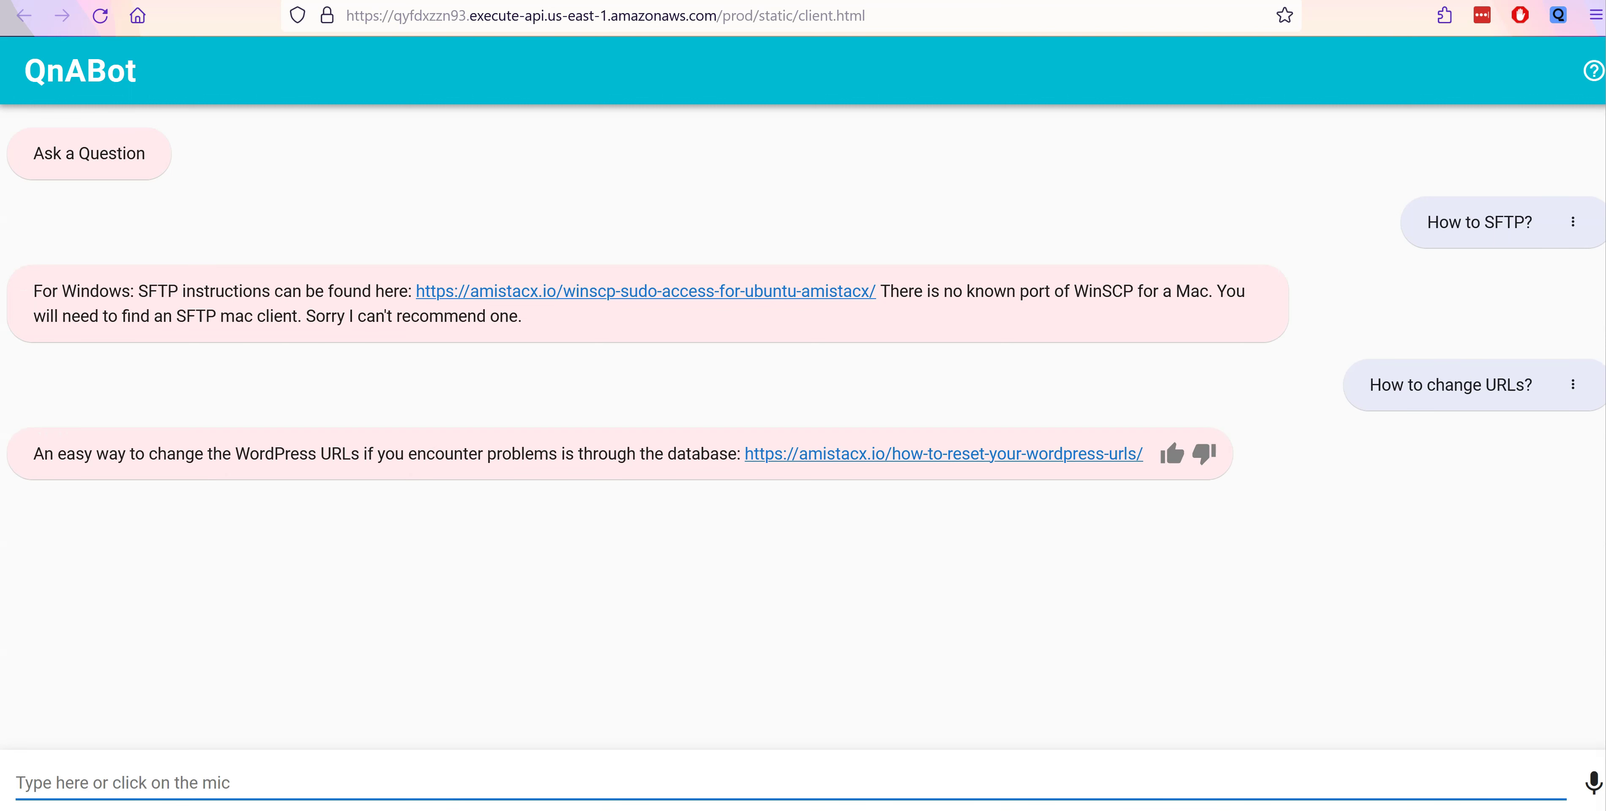
text(How to change magento Urls?)
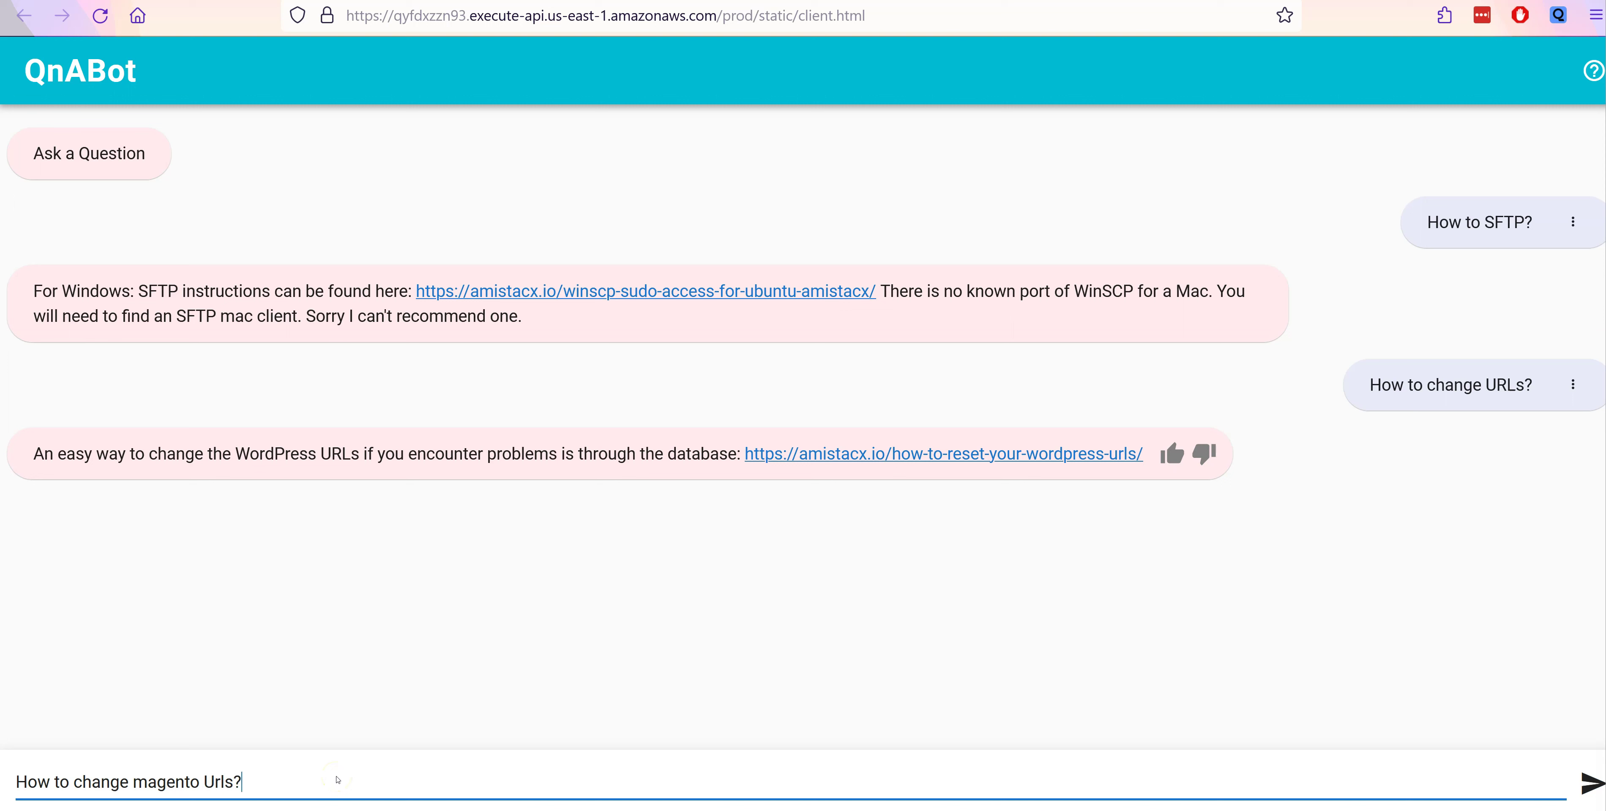
key(Return)
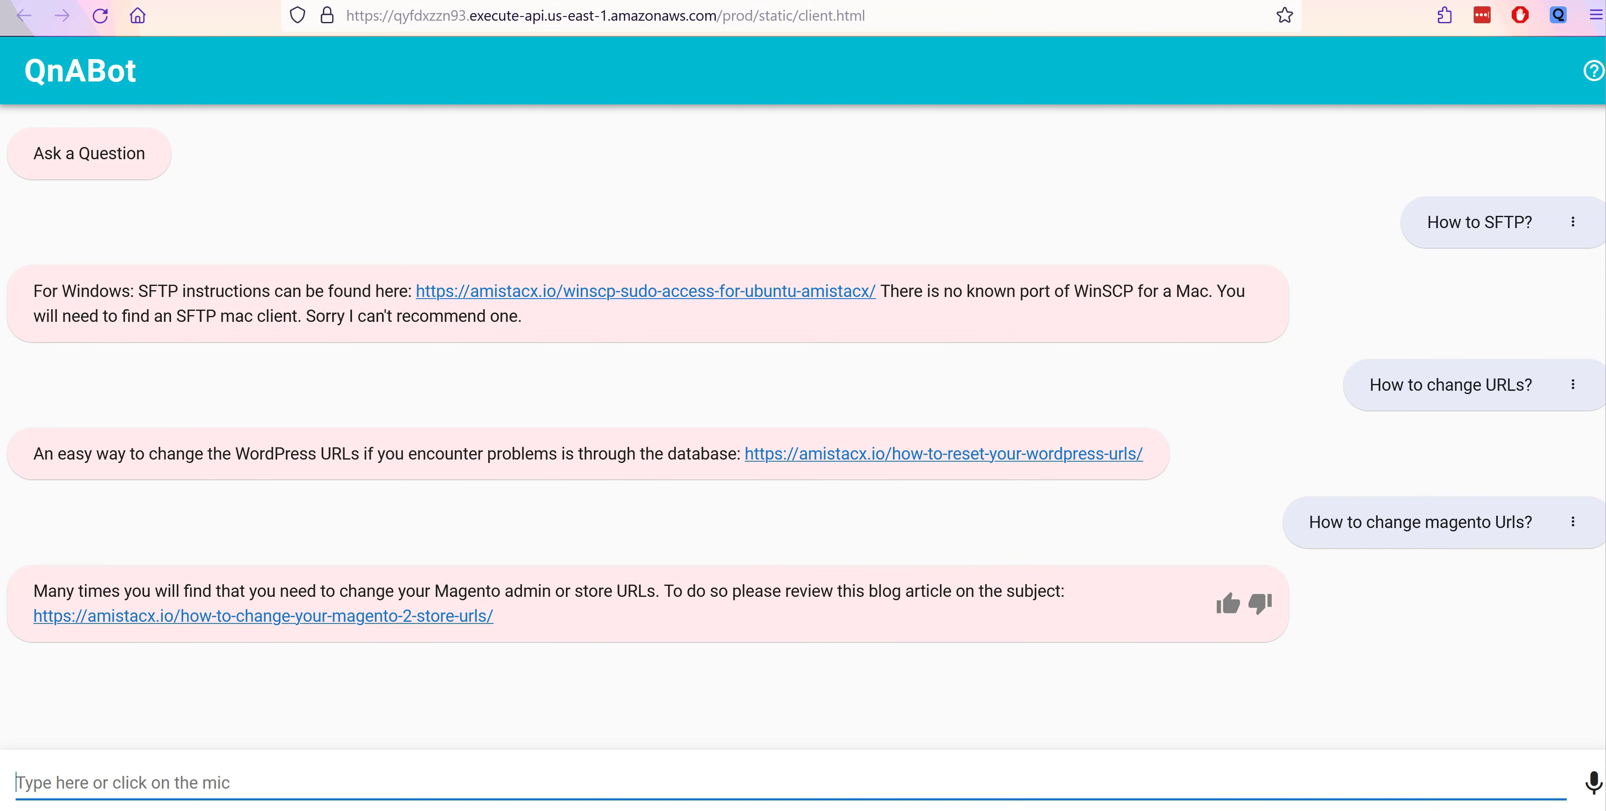
text(Magento admin 404?)
key(Return)
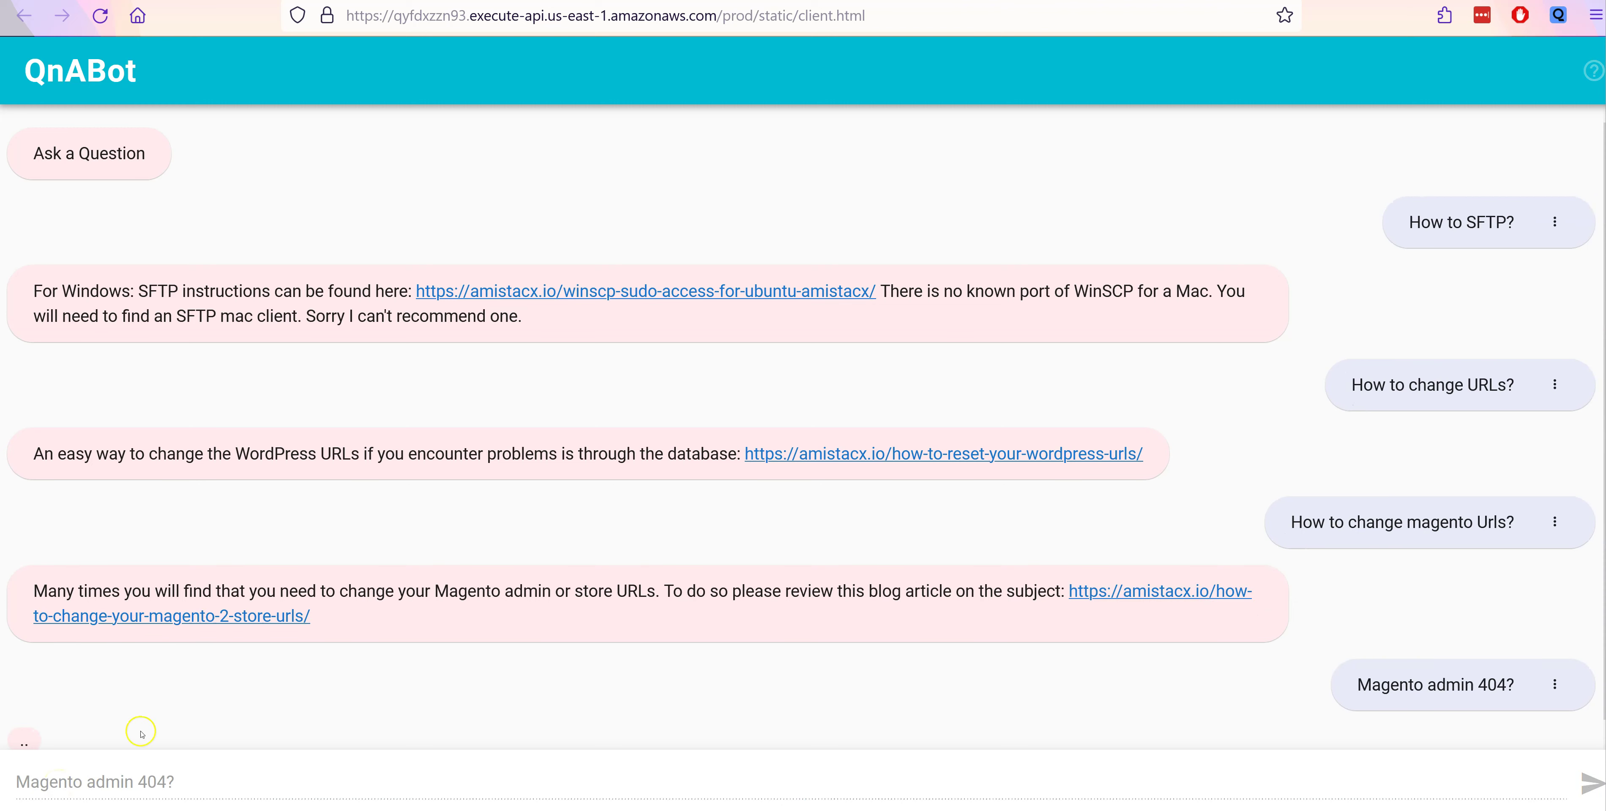
text(How to install S3R-Alpha?)
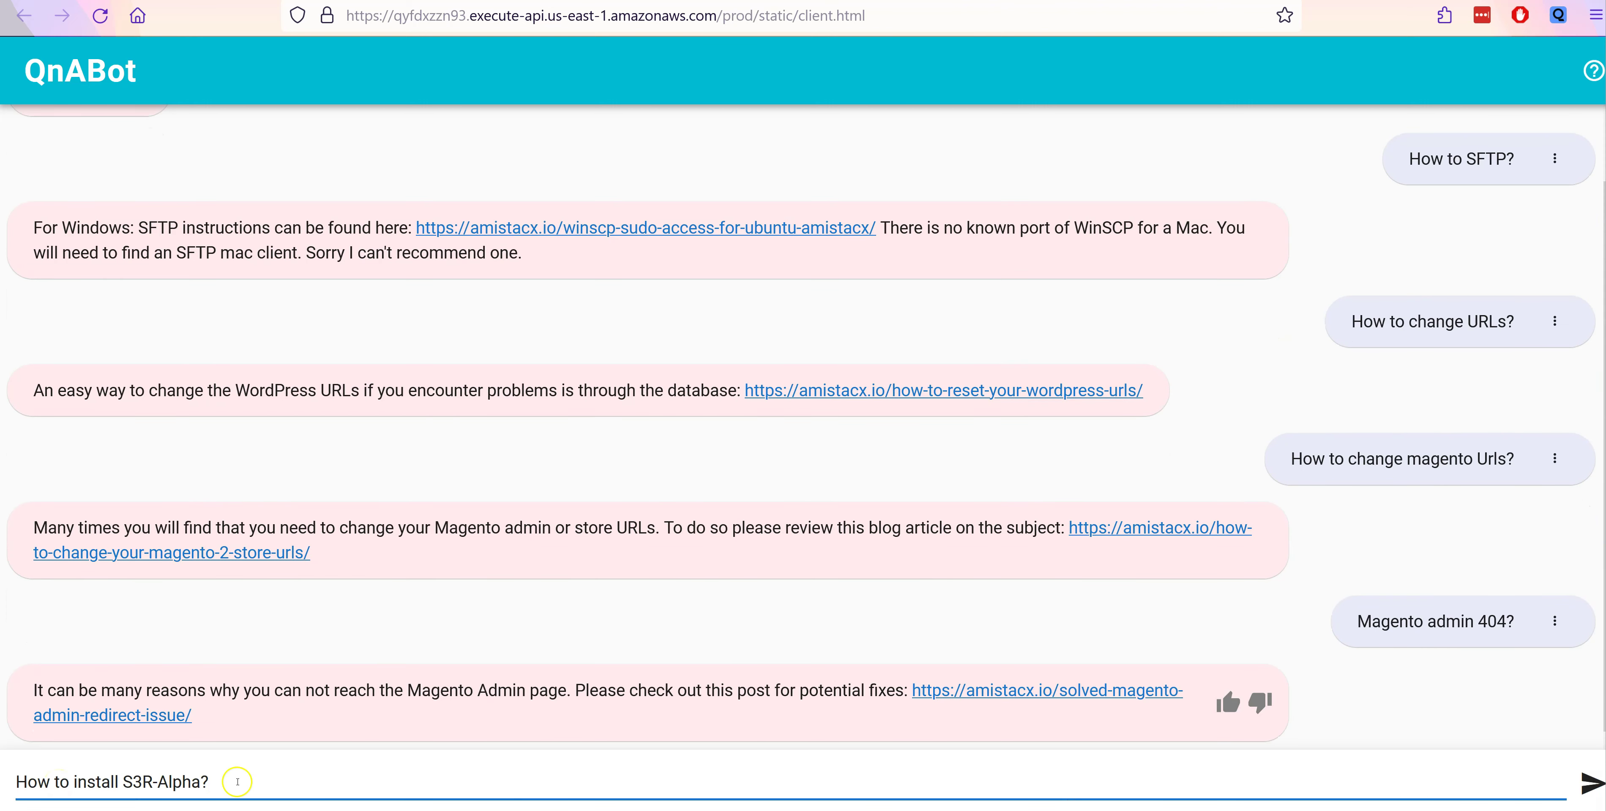
key(Return)
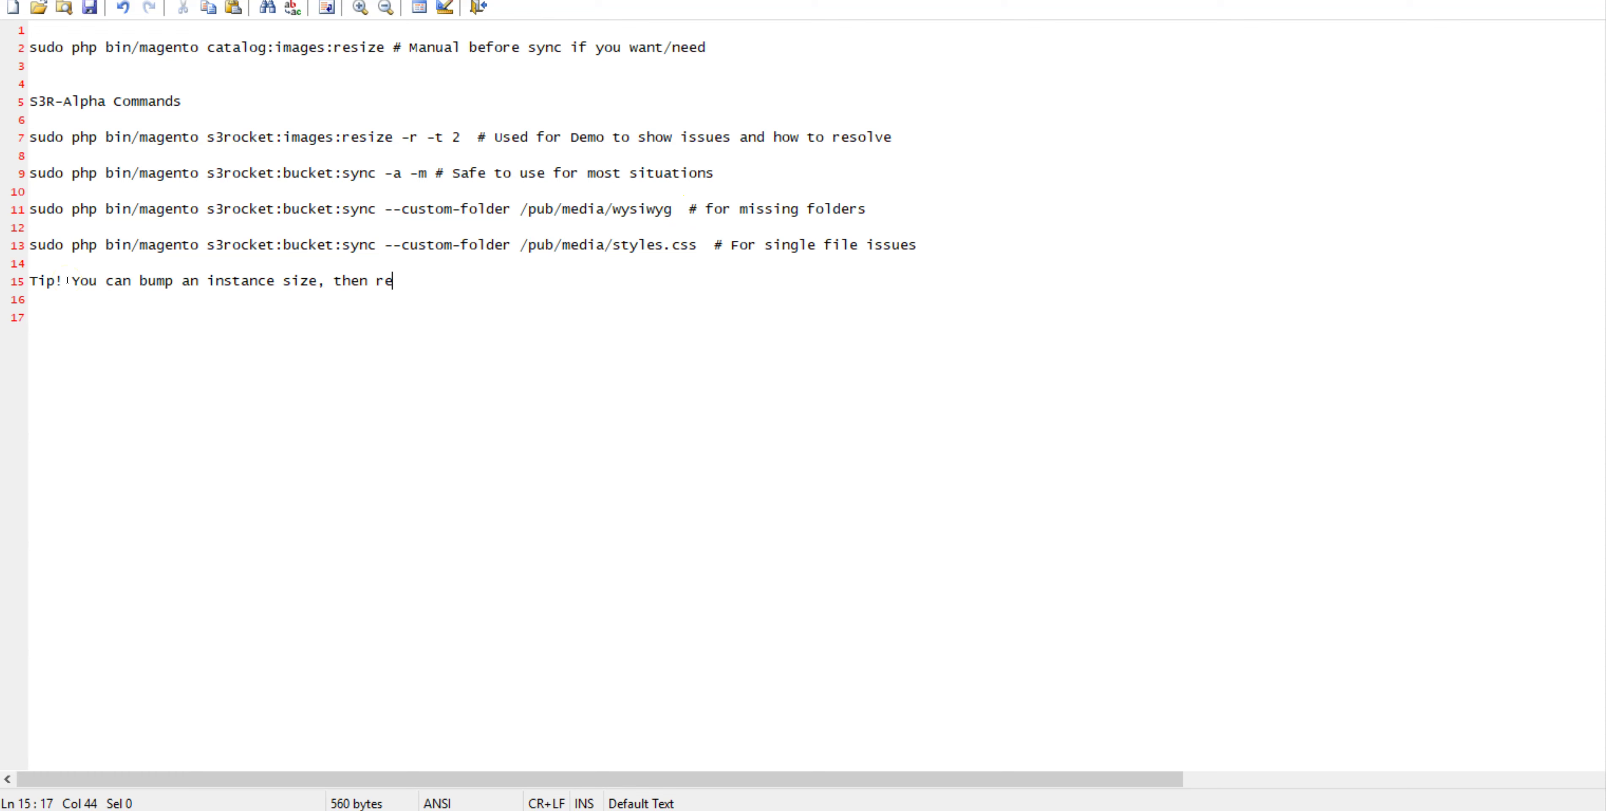
Step: Complete the notes tip so it reads "You can bump an instance size, then resize back after you finish sync"
text(fter you finish sync)
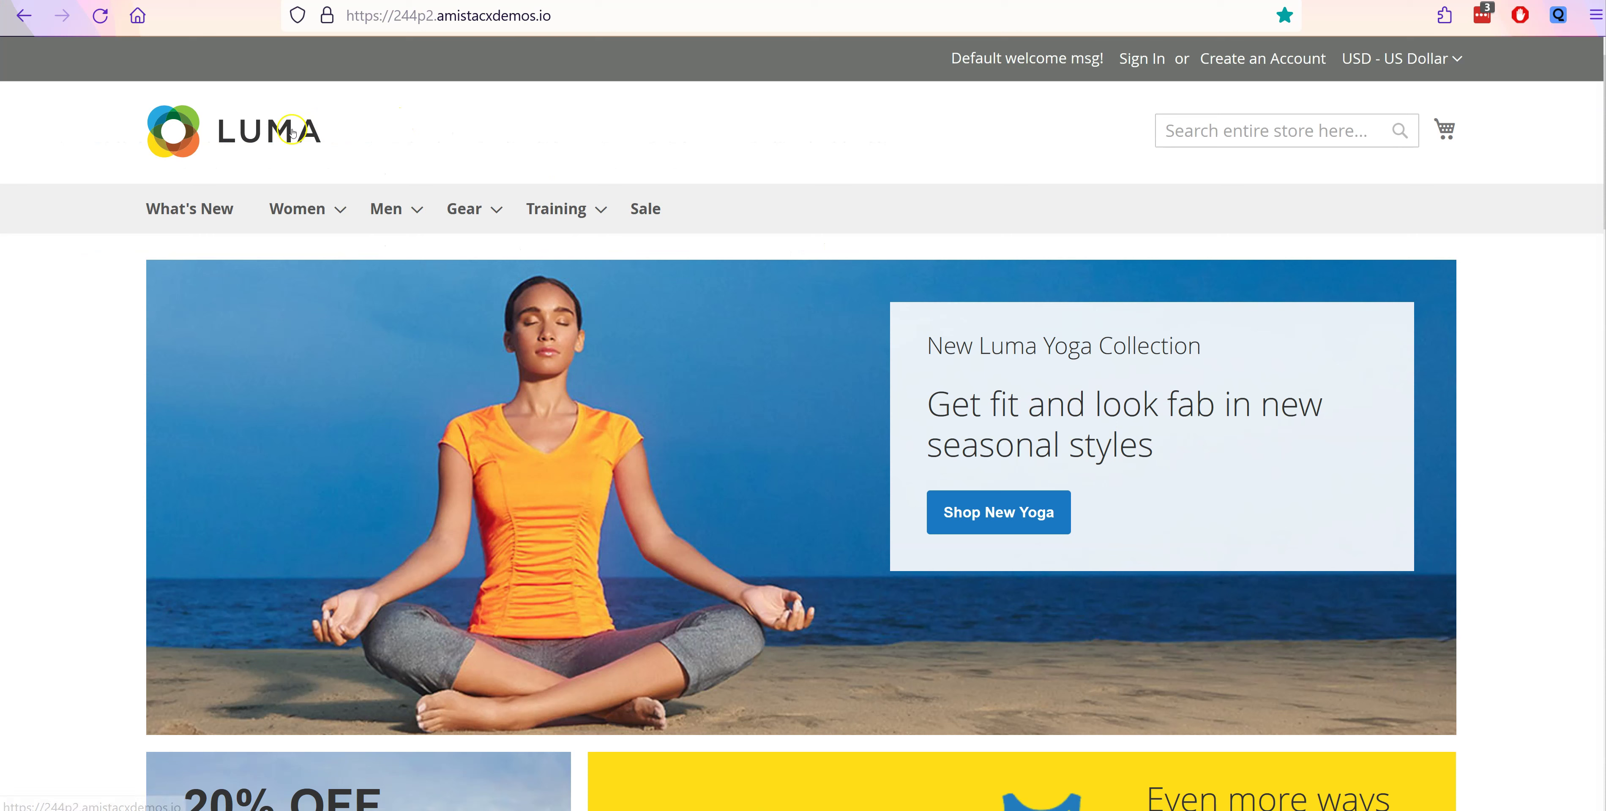
Step: Browse the storefront's Women's Tops categories and open Hoodies & Sweatshirts
mouse_move(296, 209)
mouse_move(291, 254)
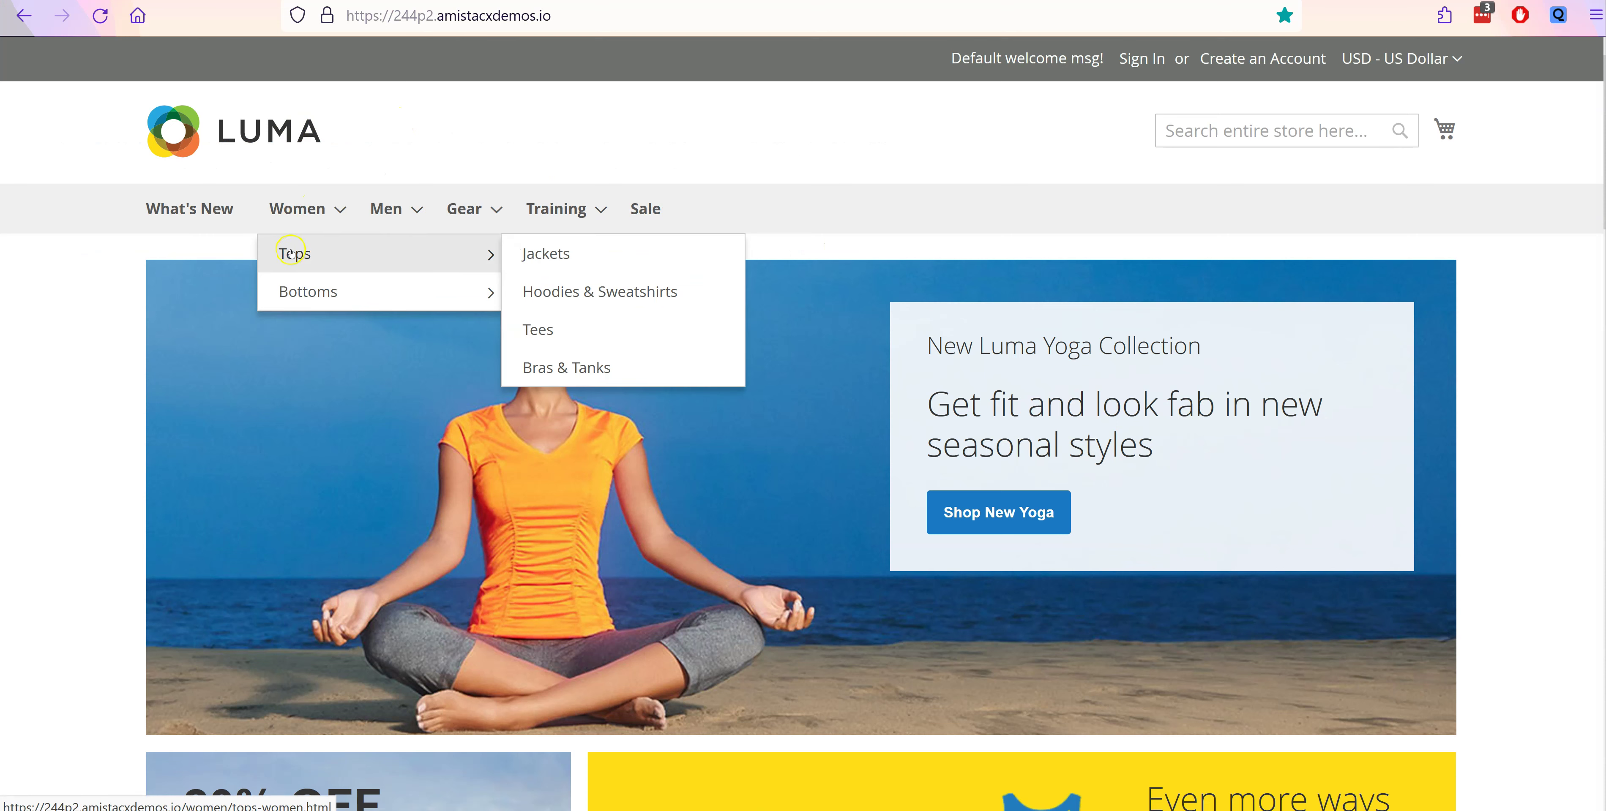
click(561, 291)
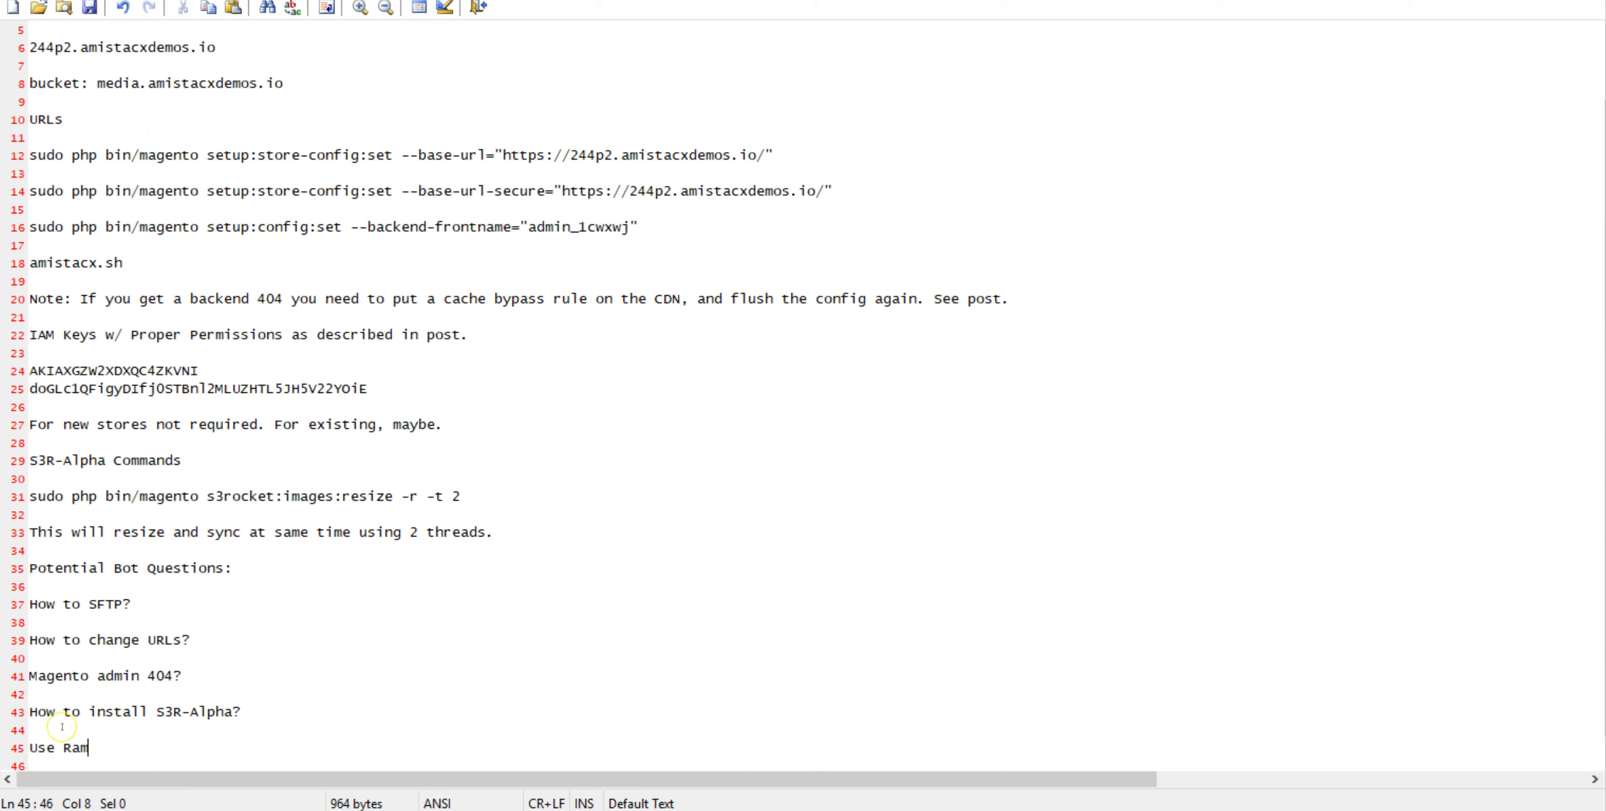
Step: Note "Use Ramjet to boost!" and run sudo php bin/magento ramjet:start --content-type=all --threads=5 in the terminal
text(jet to boost!)
key(Return)
key(Return)
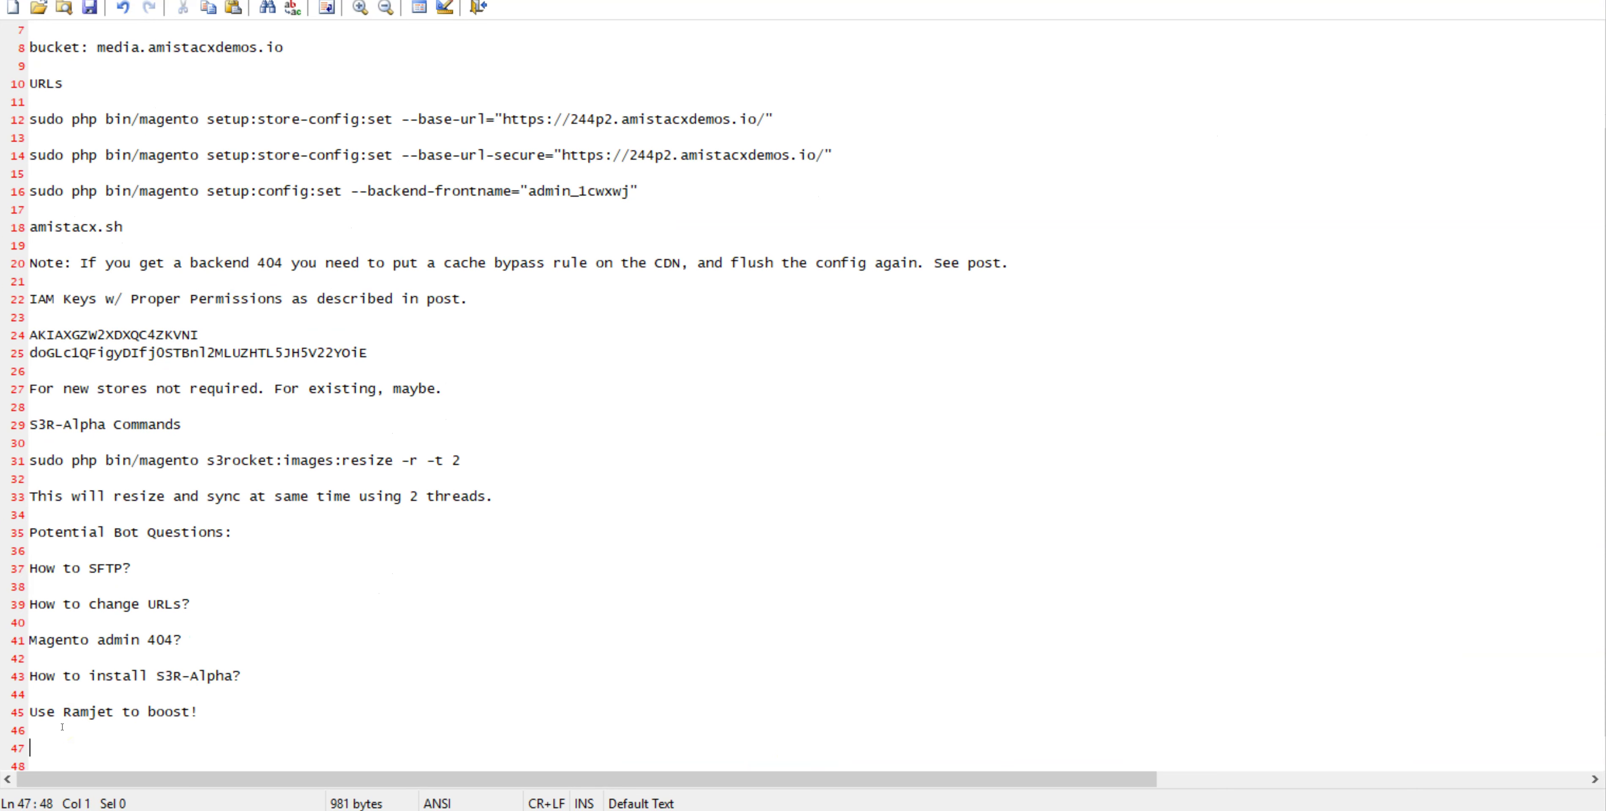
text(sudo php bin/magento ramjet:start --content-type=all --threads=5)
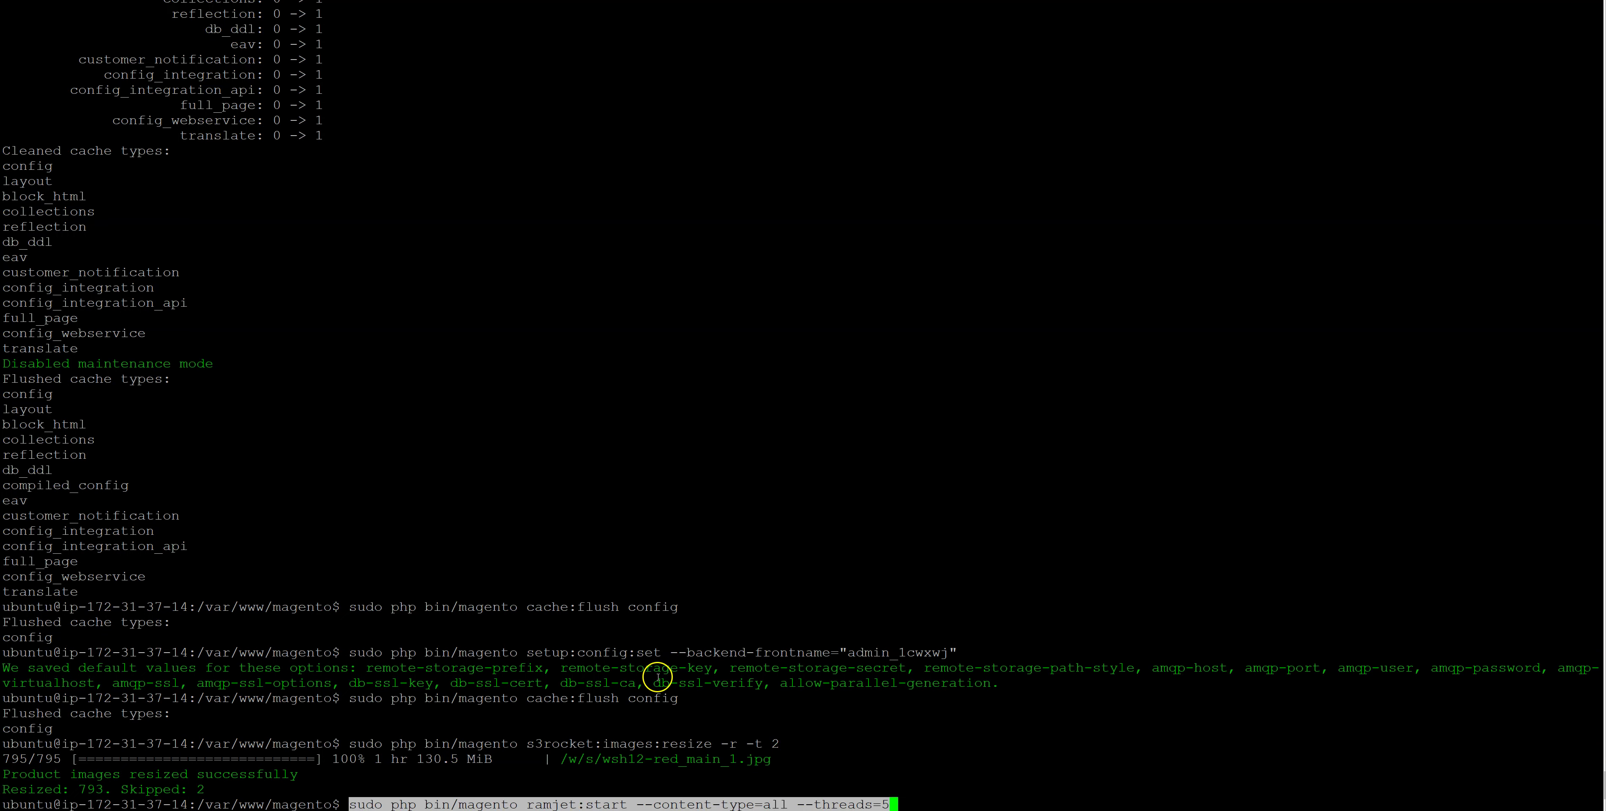
key(Return)
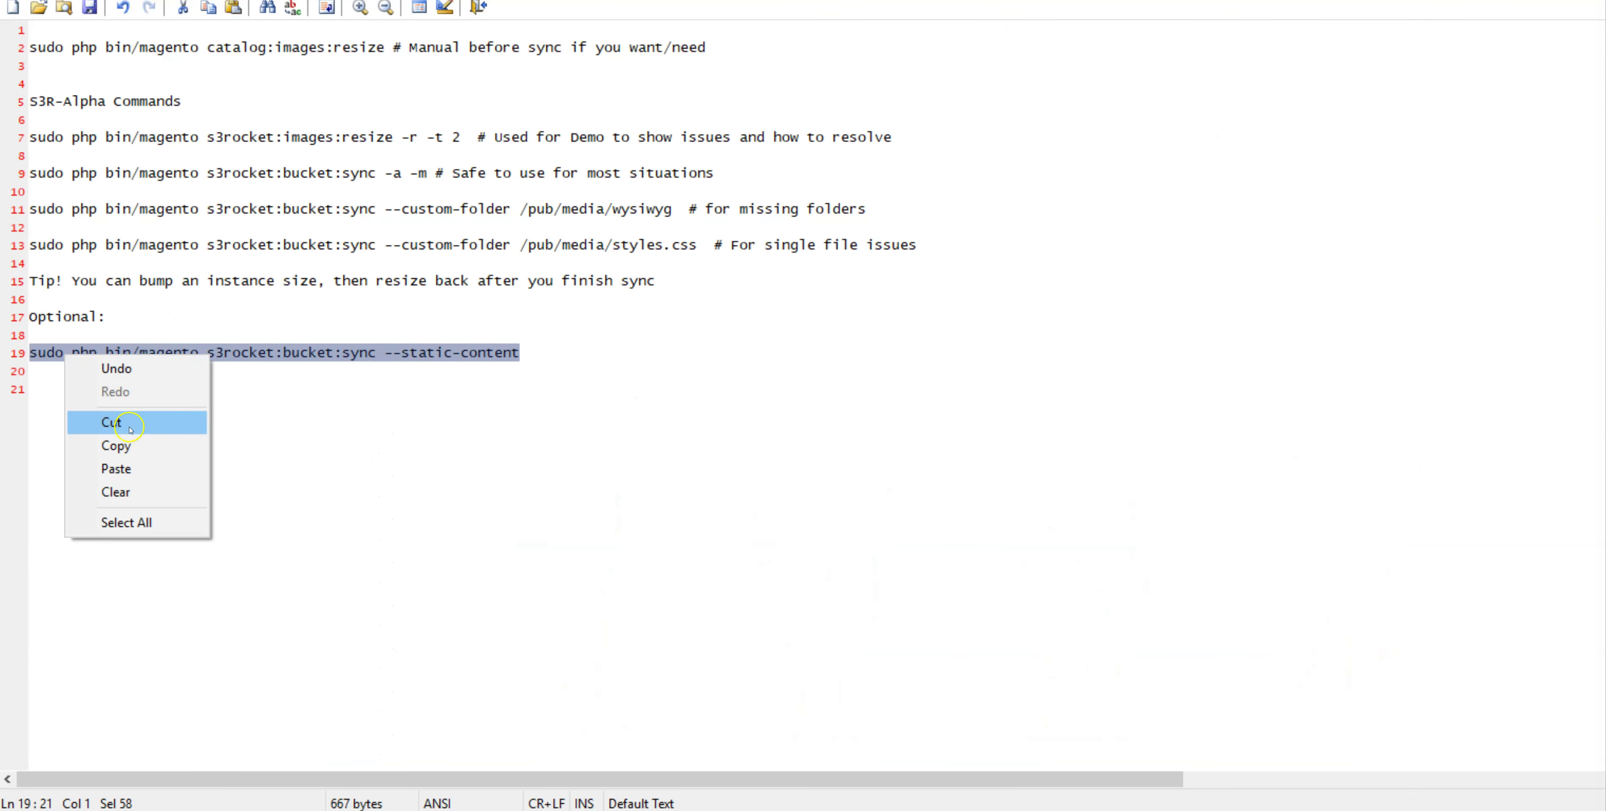
Step: Copy the static content sync command from the notes, then set Upload Static Content to Yes in Content Configuration and save the configuration
click(119, 442)
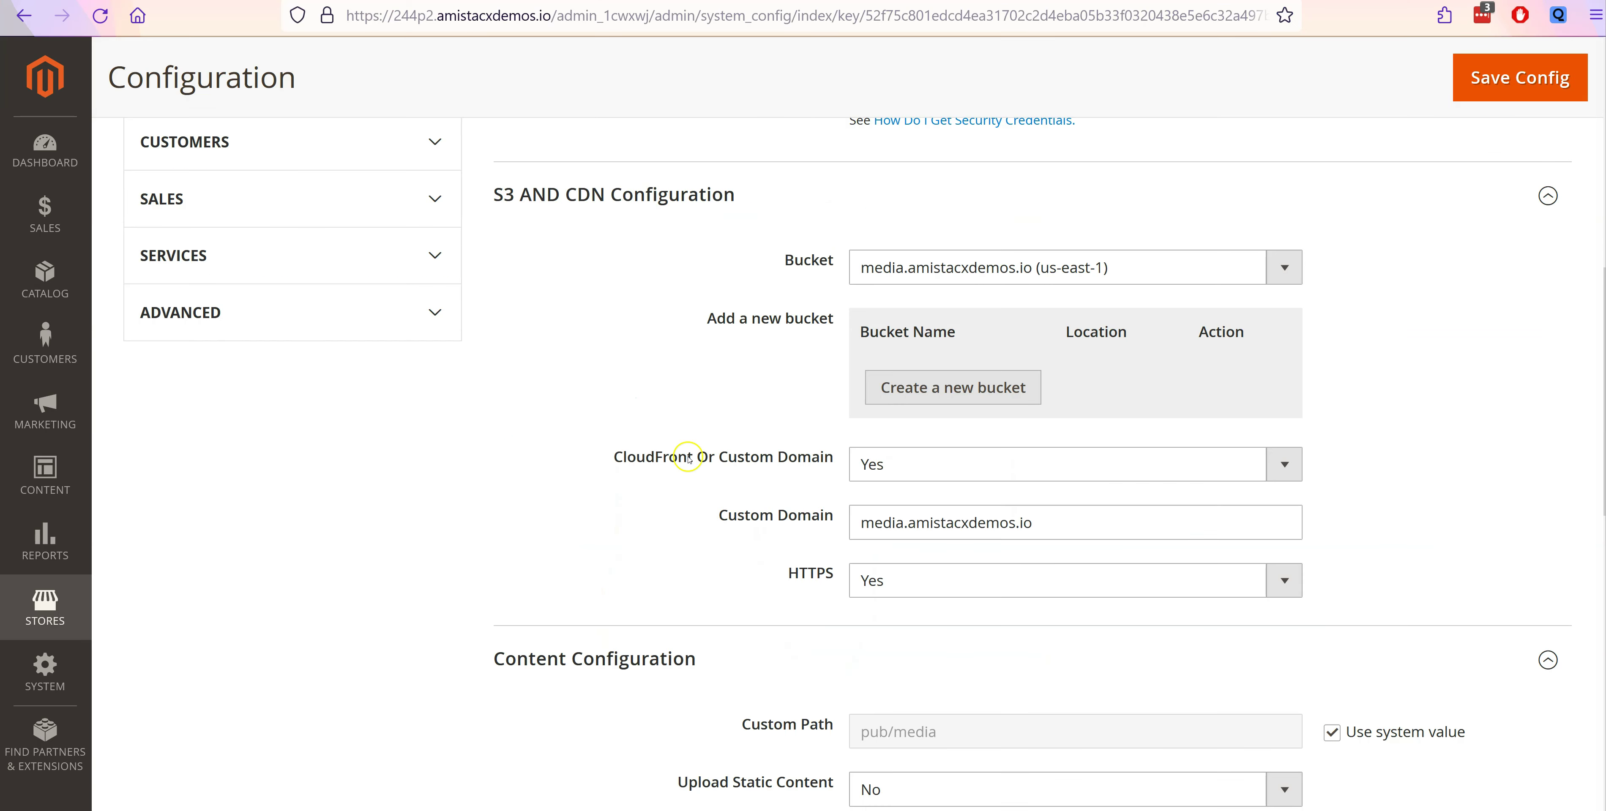
scroll(692, 455, down, 5)
click(939, 394)
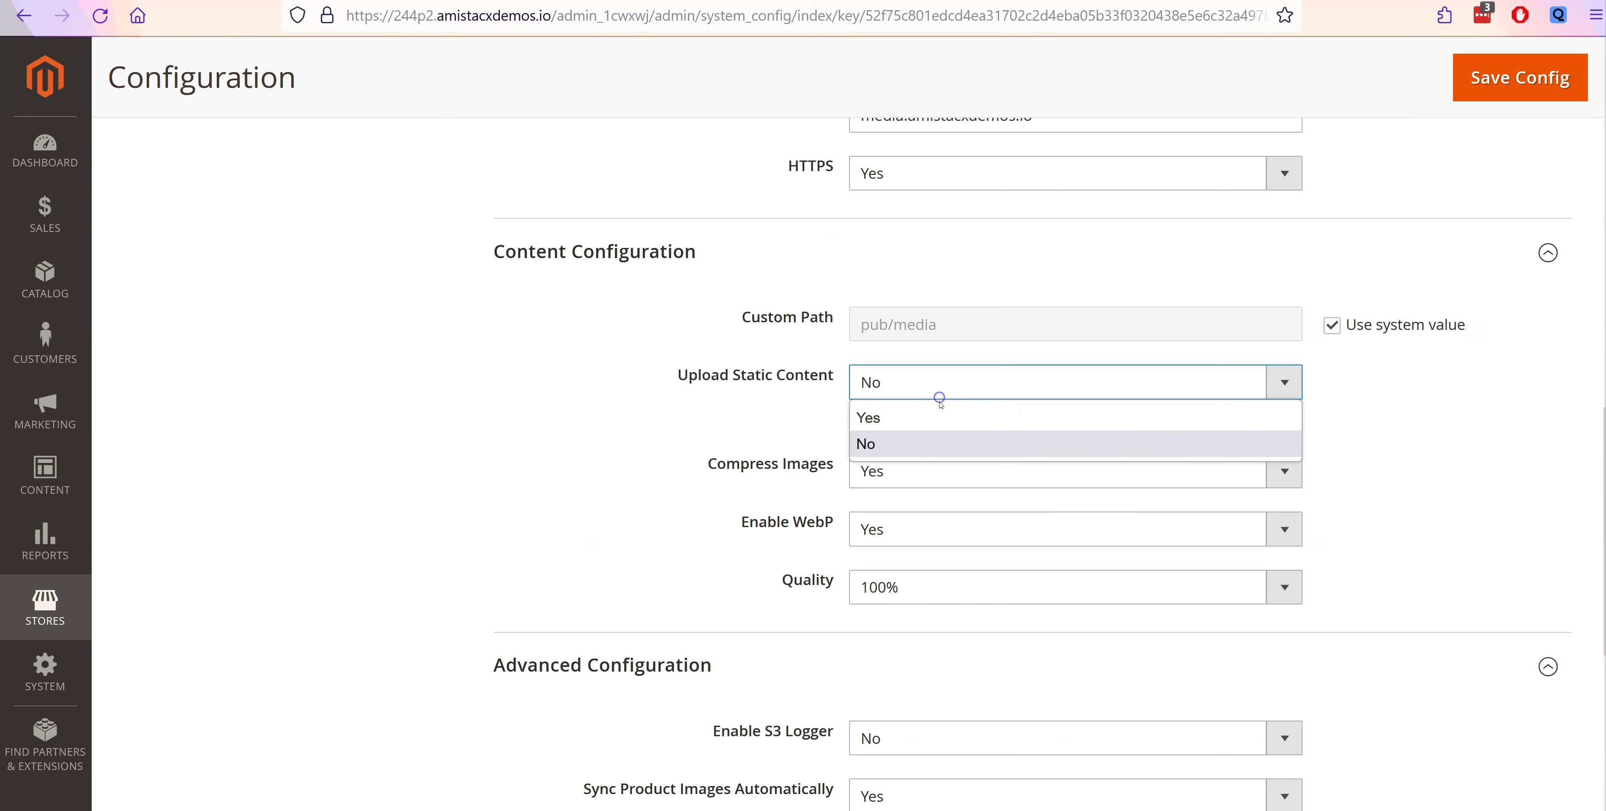
click(925, 417)
click(1484, 74)
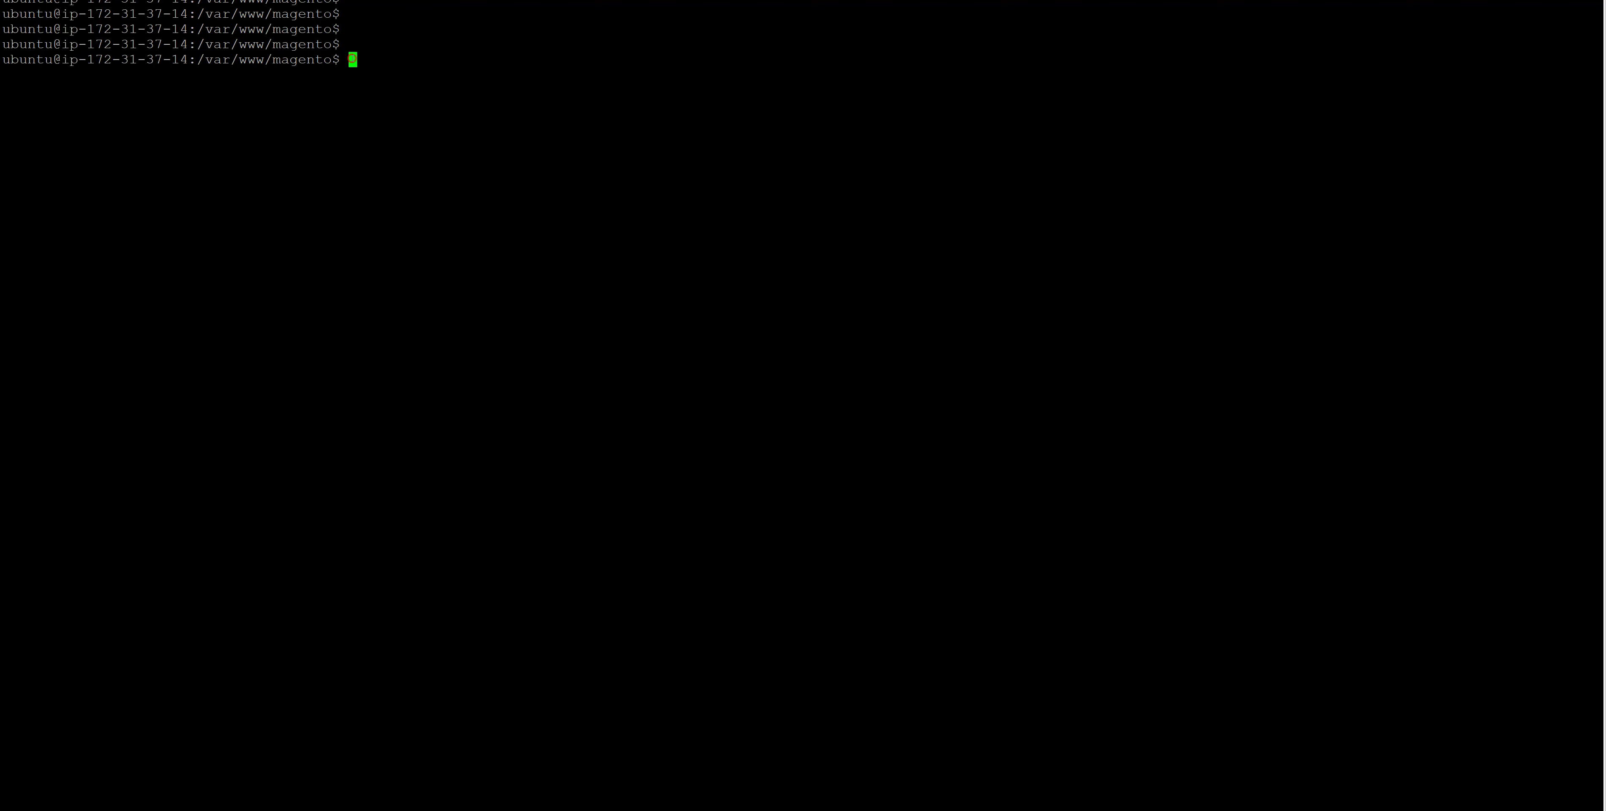
Step: Run sudo php bin/magento s3rocket:bucket:sync --static-content in the terminal
right_click(566, 36)
key(Return)
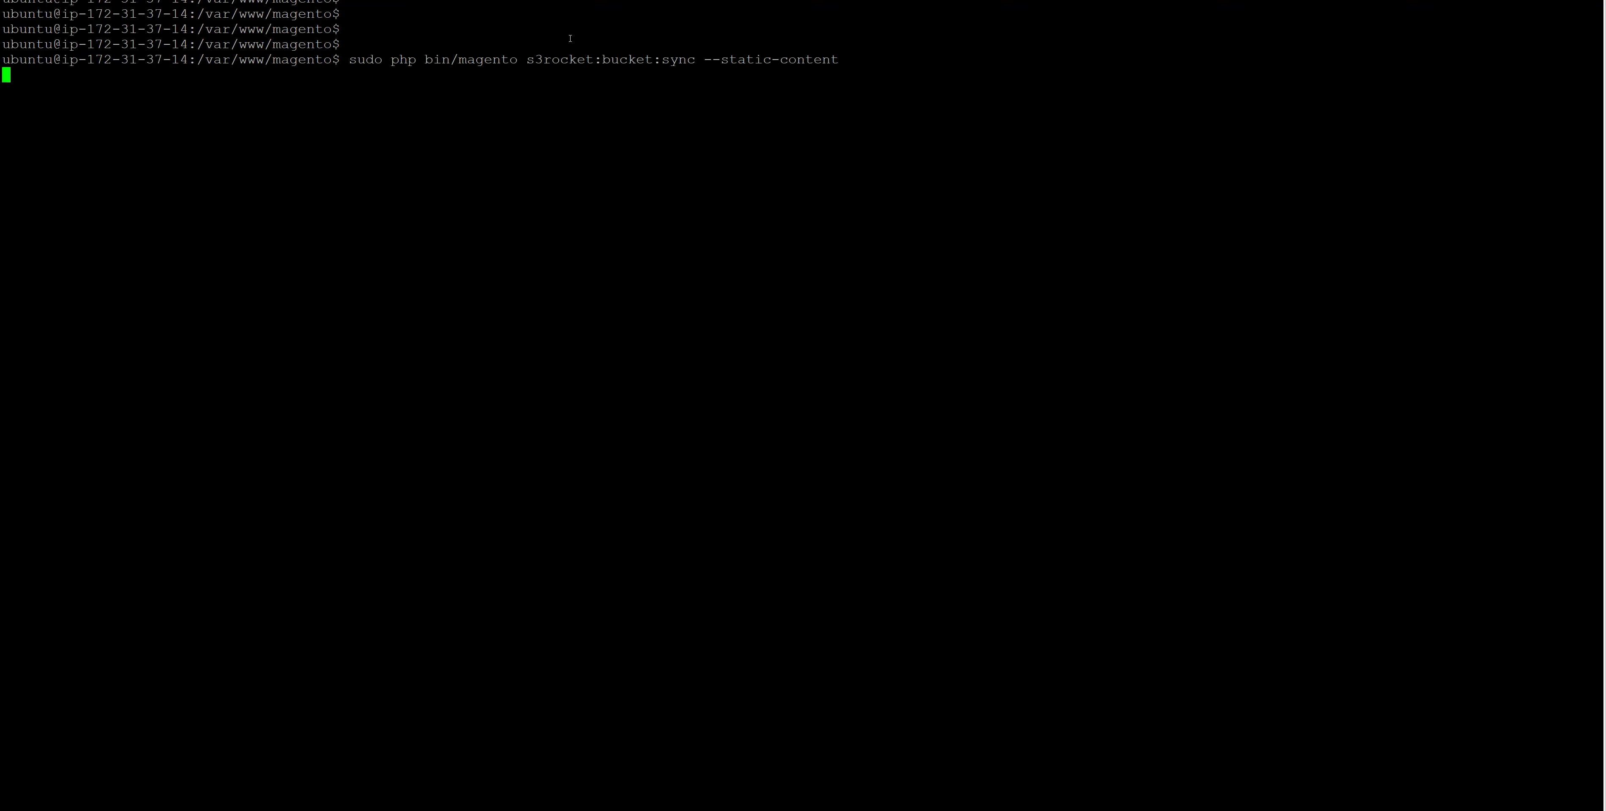
key(alt+Tab)
click(100, 16)
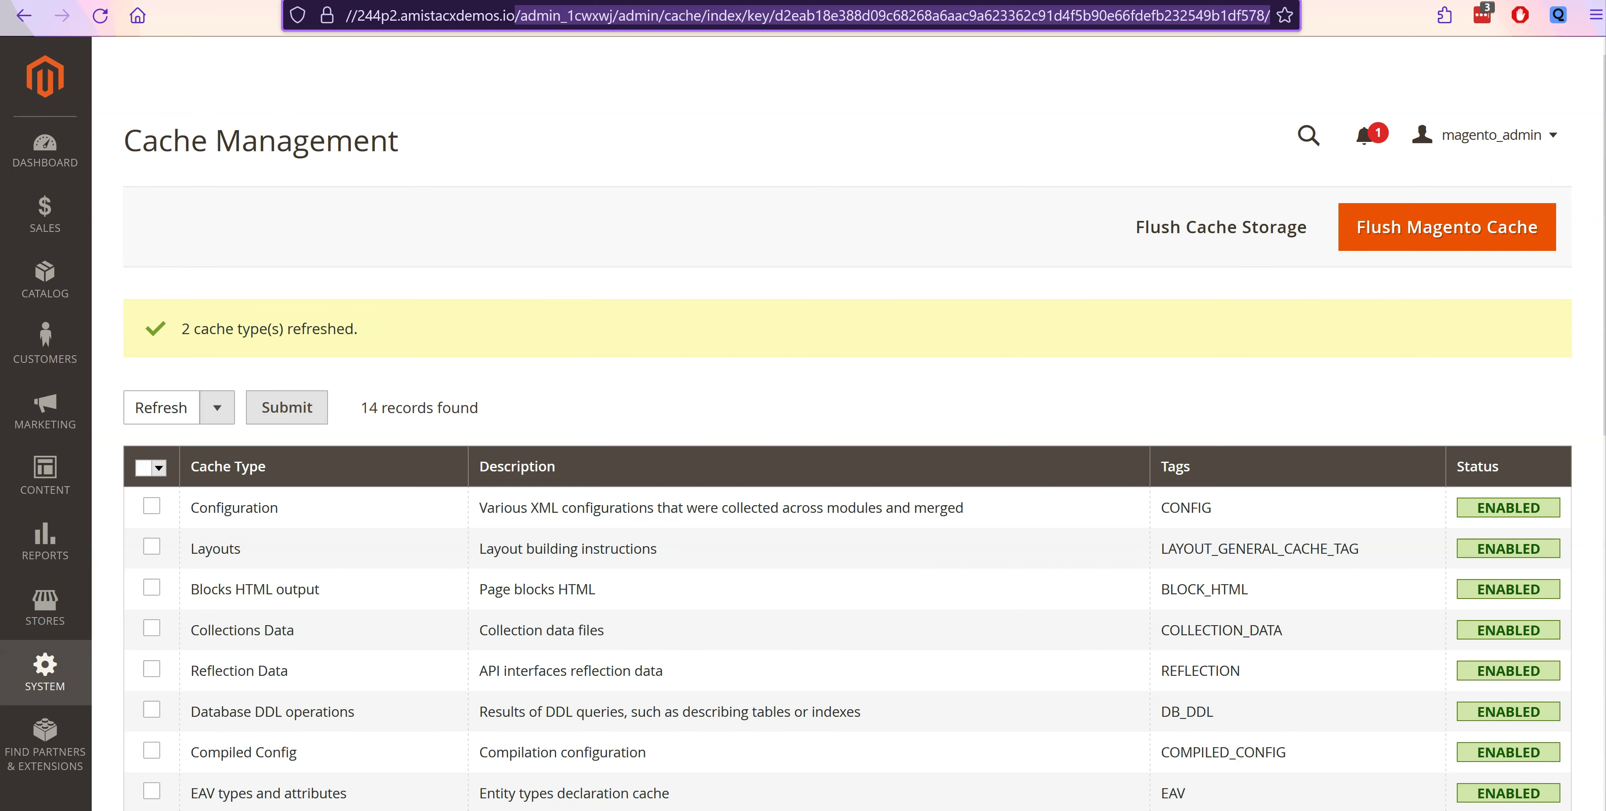
key(ctrl+l)
text(https://244p2.amistacxdemos.io/)
key(Return)
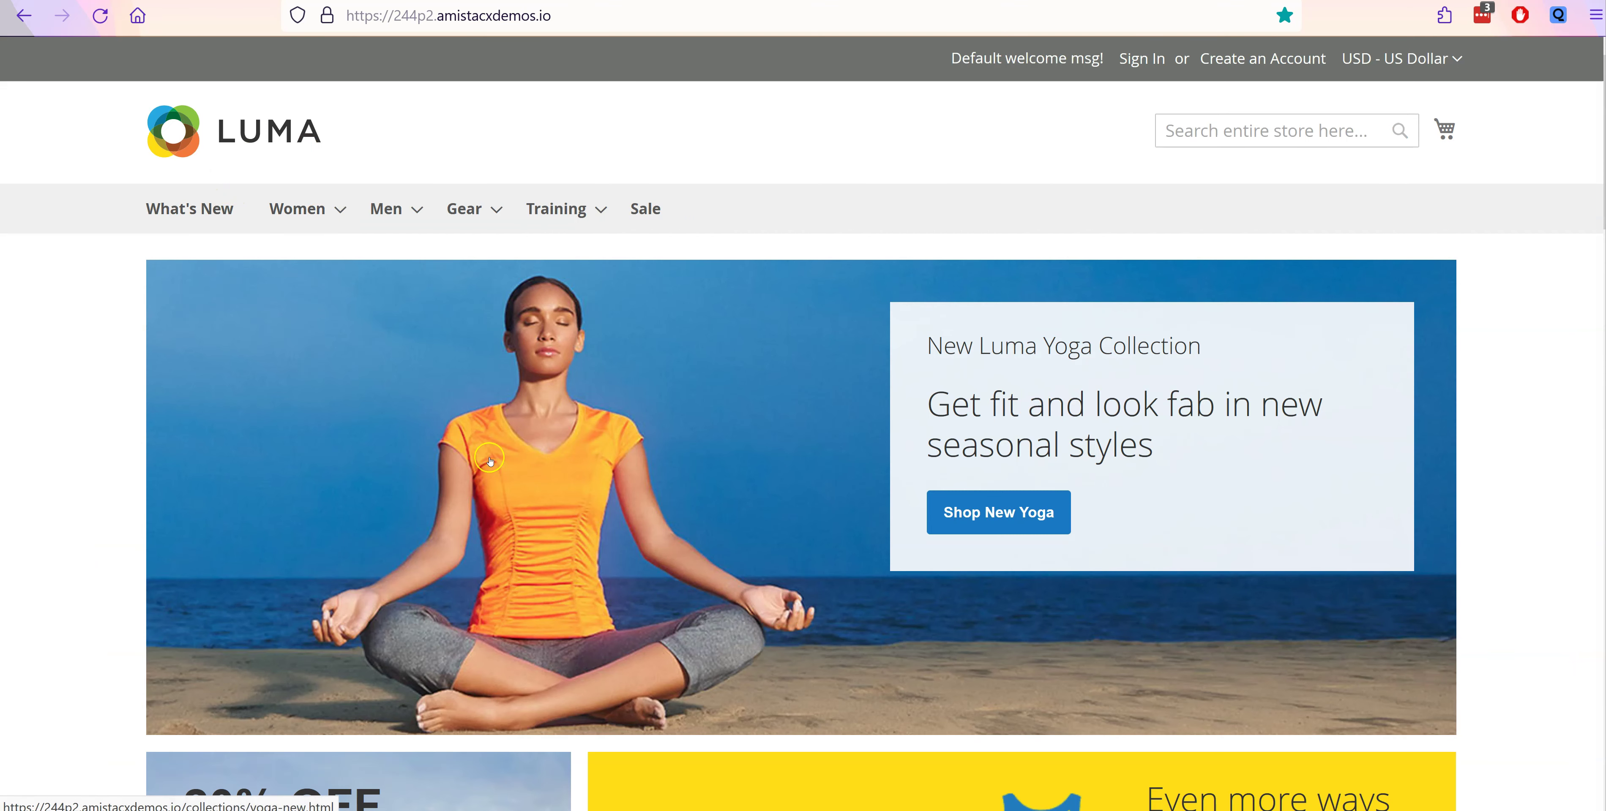
Step: Open the Fiona Fitness Short from the New Luma Yoga Collection and view it in size 30 and Red
click(973, 526)
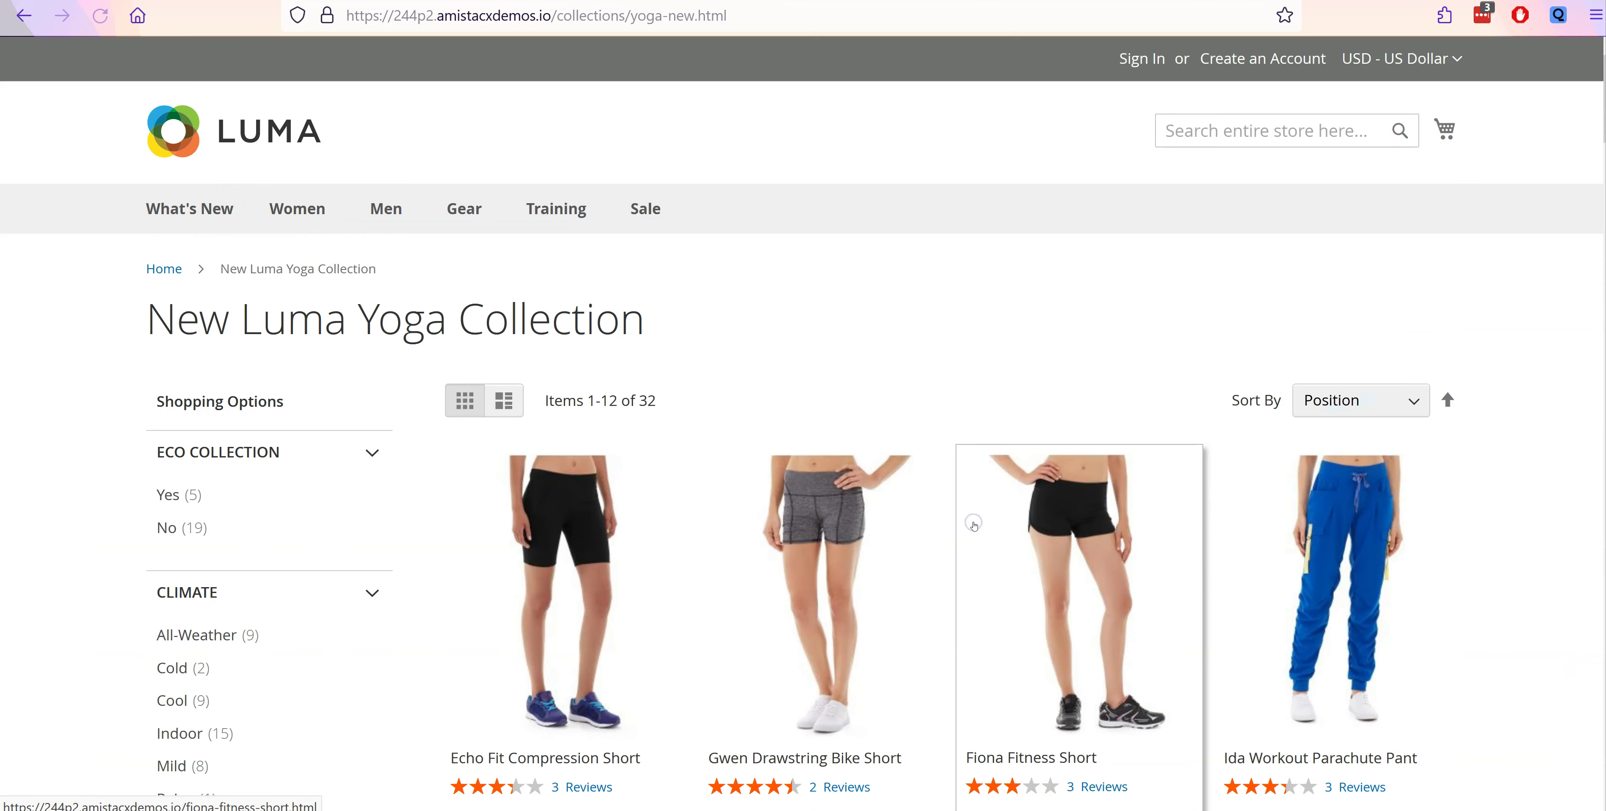
click(1089, 589)
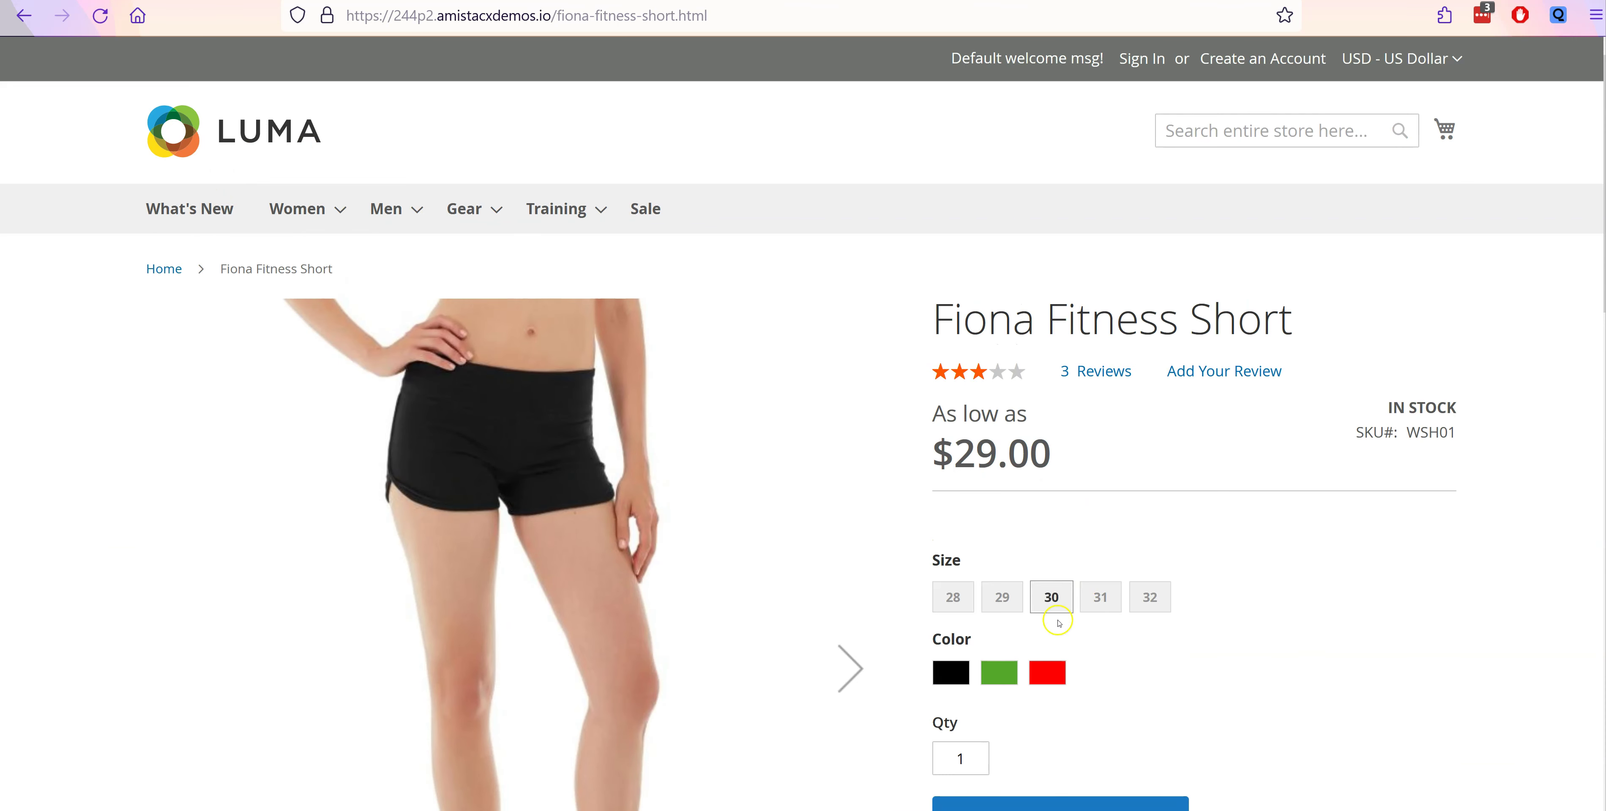
click(1051, 559)
click(1047, 639)
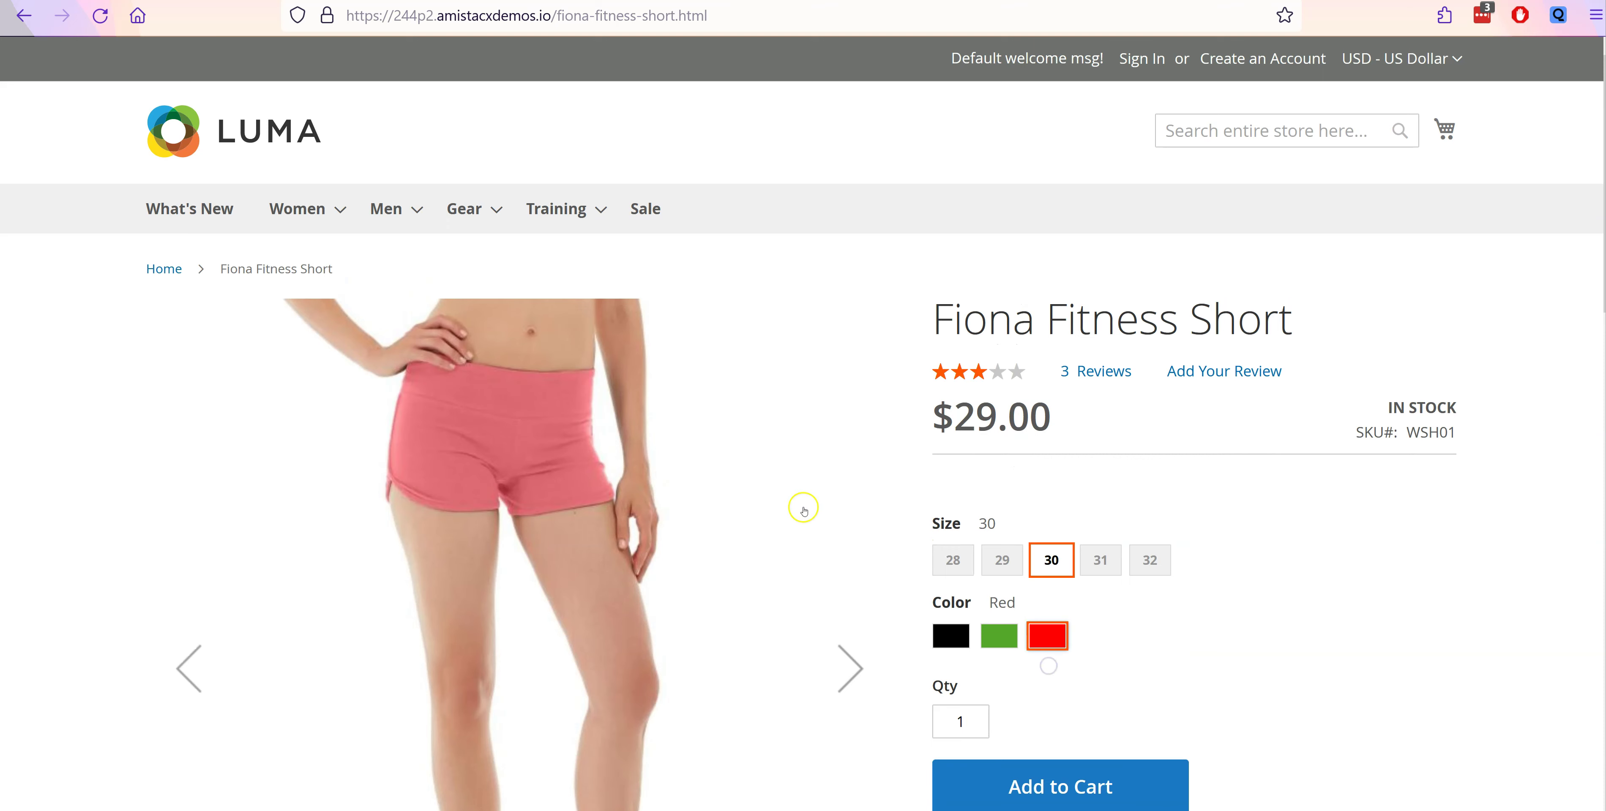
Step: Check the Bags category under Gear and open the Strive Shoulder Pack
mouse_move(464, 209)
click(477, 253)
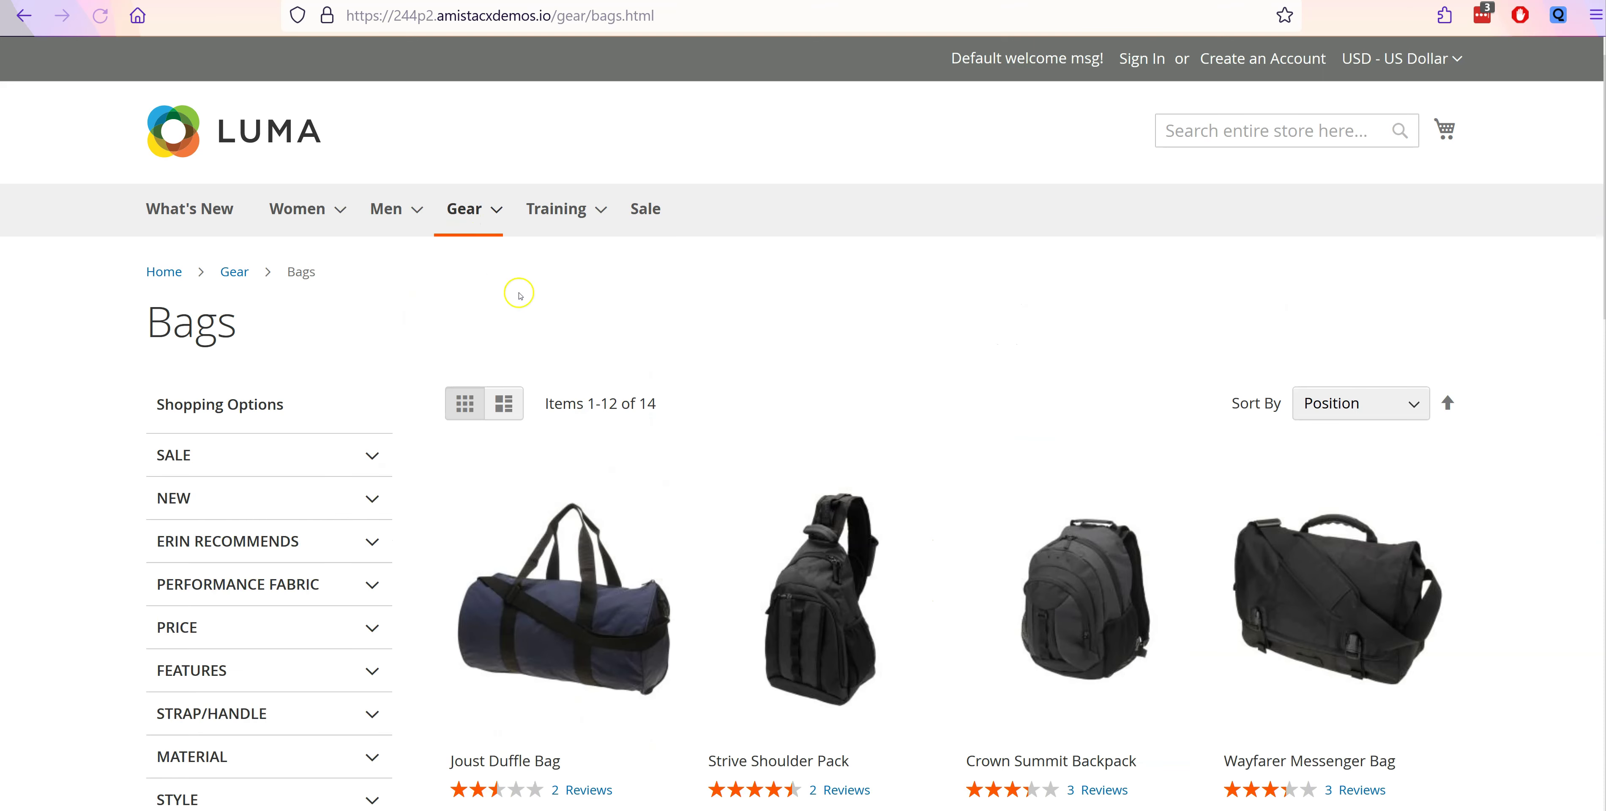
click(812, 605)
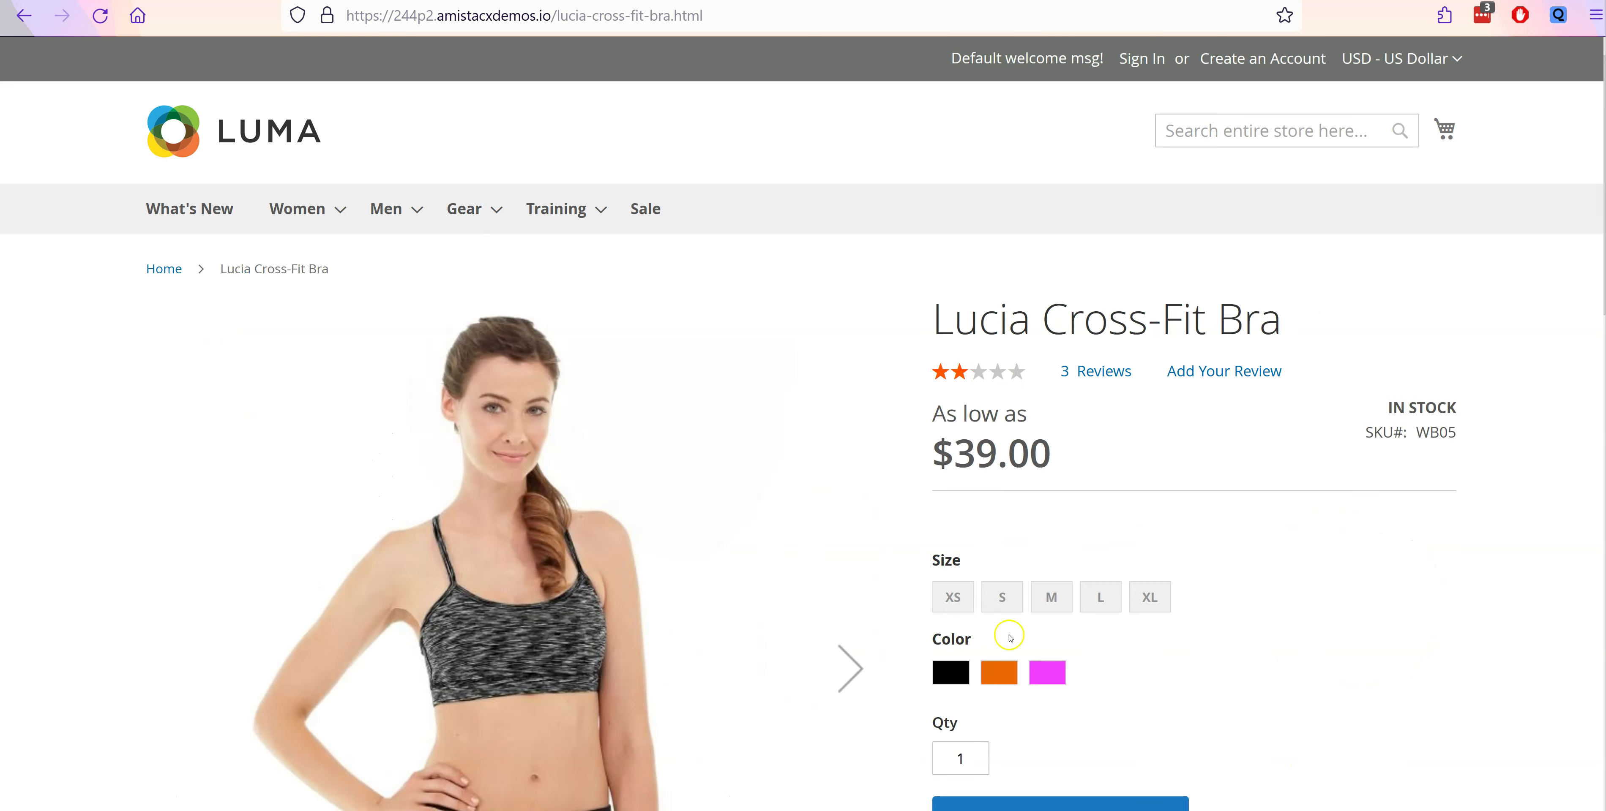
Step: Check each color of the Lucia Cross-Fit Bra, choose Black in size S and add it to the cart
click(1047, 672)
click(998, 673)
click(954, 674)
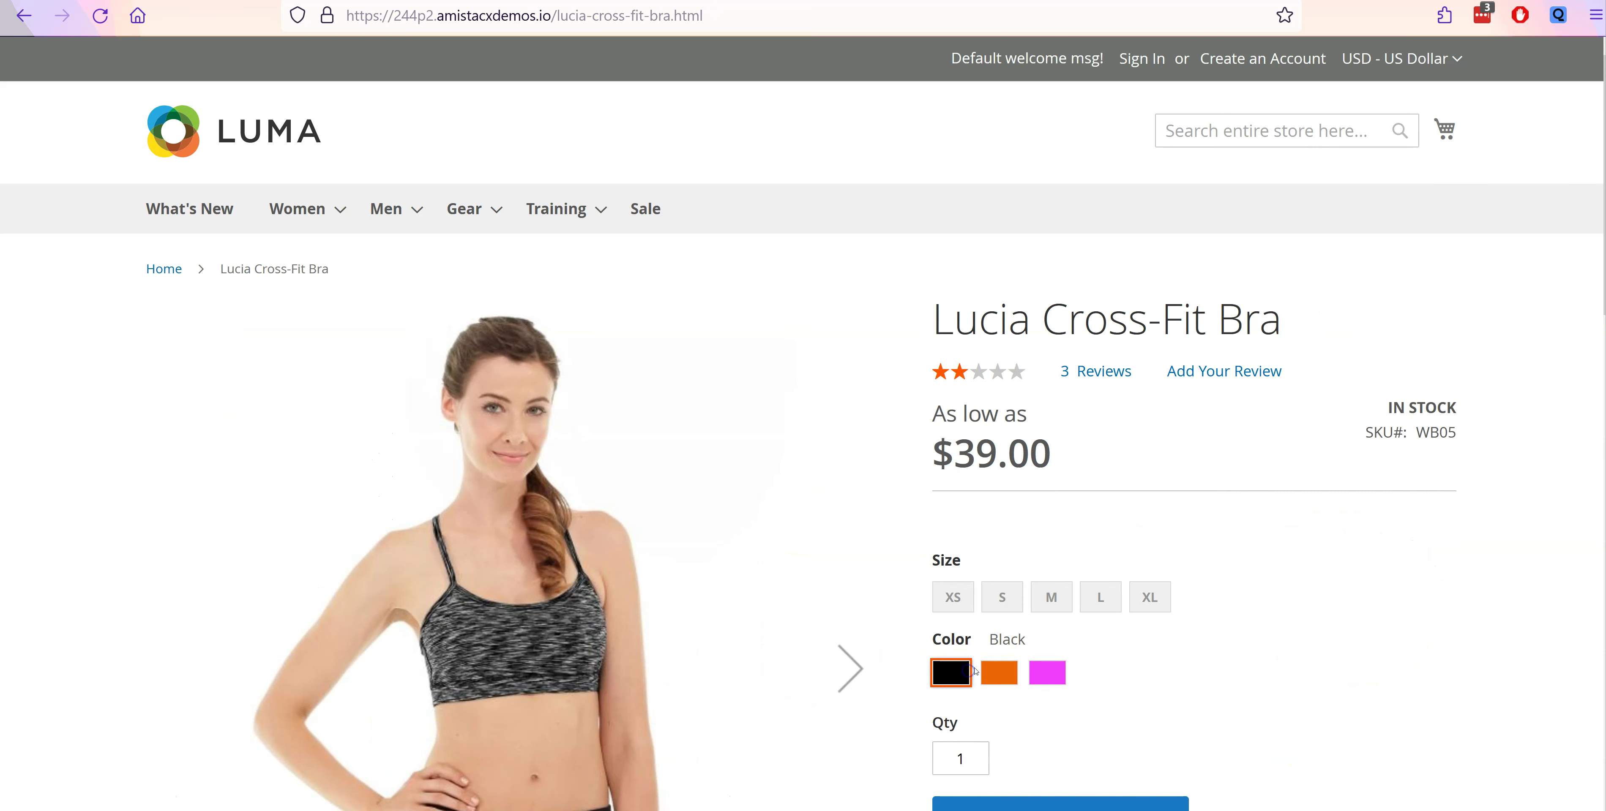
click(1008, 599)
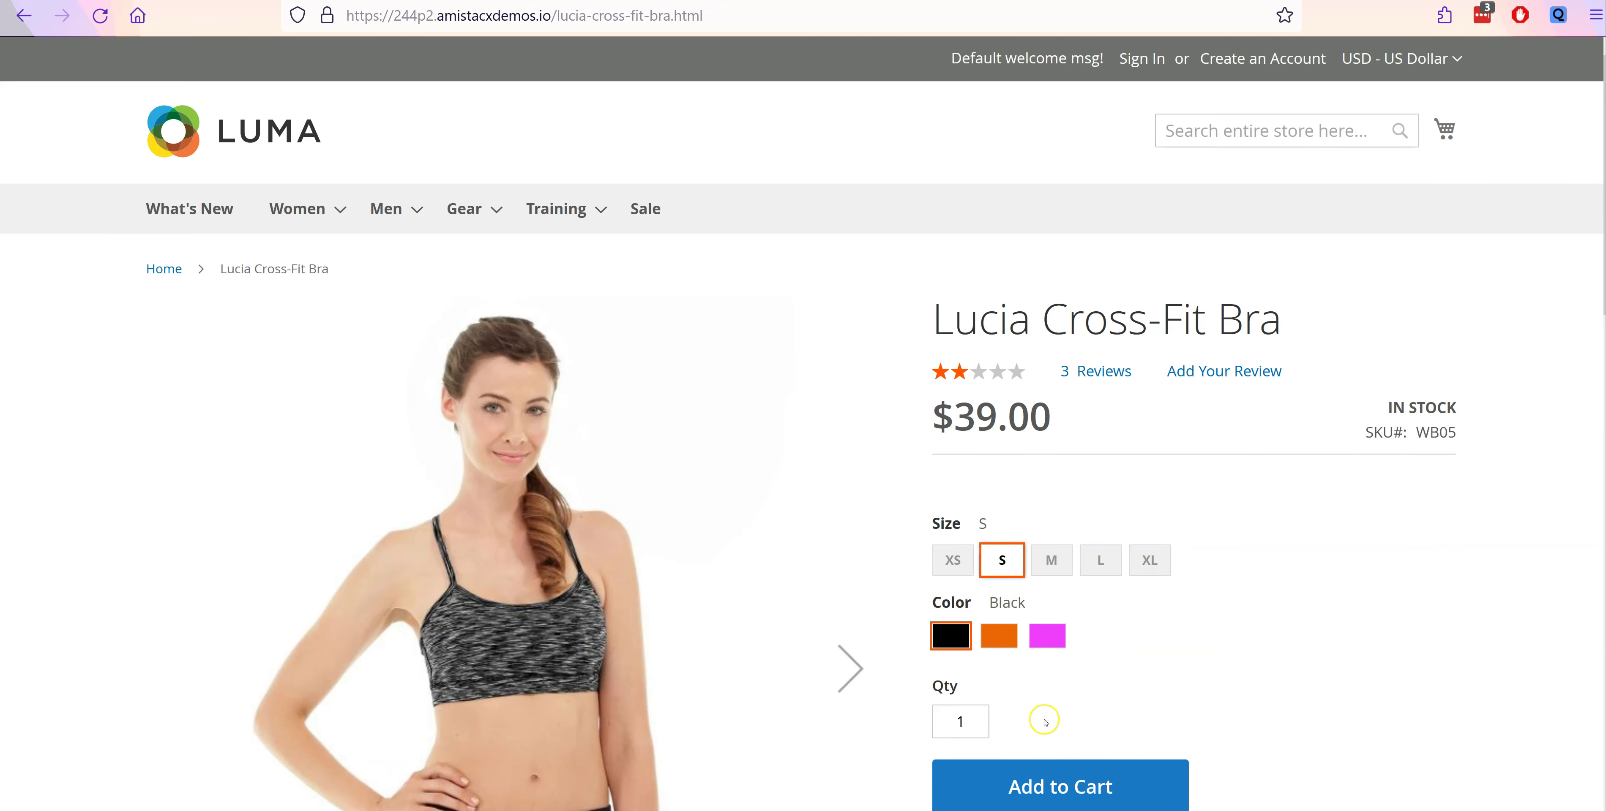
click(1047, 776)
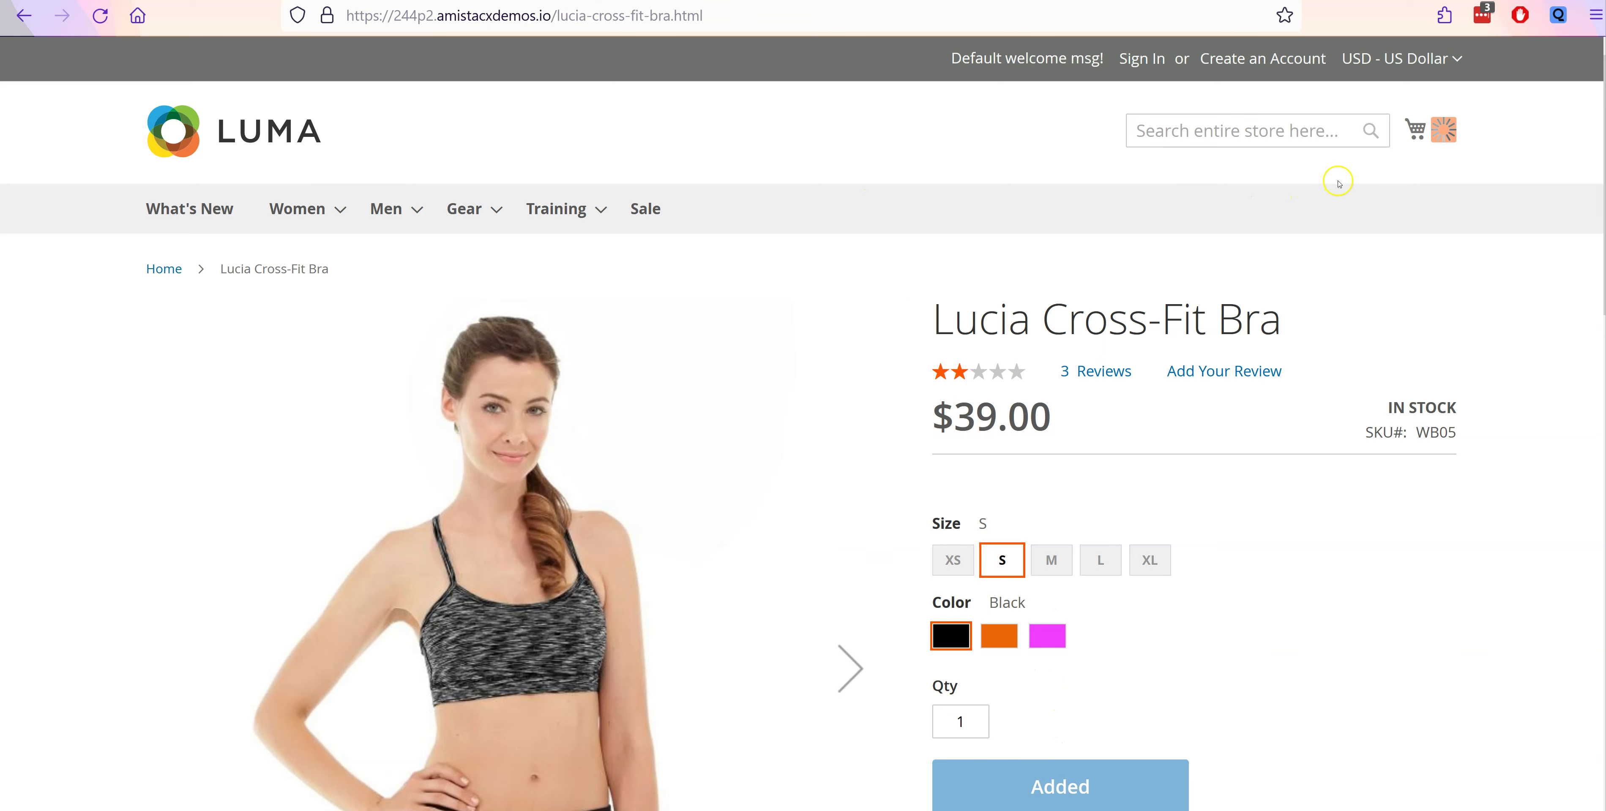
Step: Return to the homepage, open the Tees promotion and view the Gwyn Endurance Tee in Green
click(178, 134)
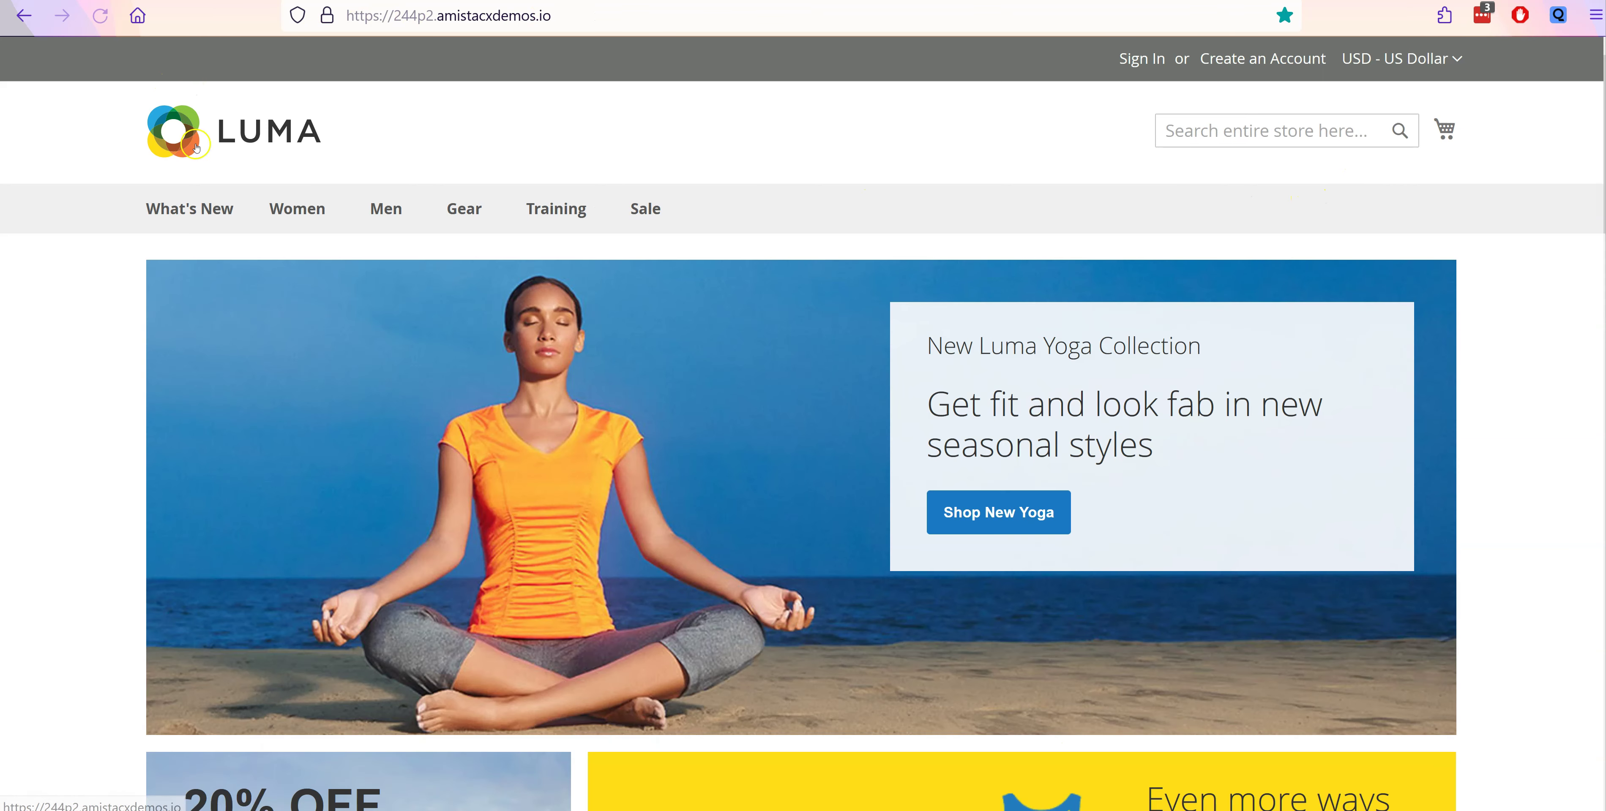
click(1011, 800)
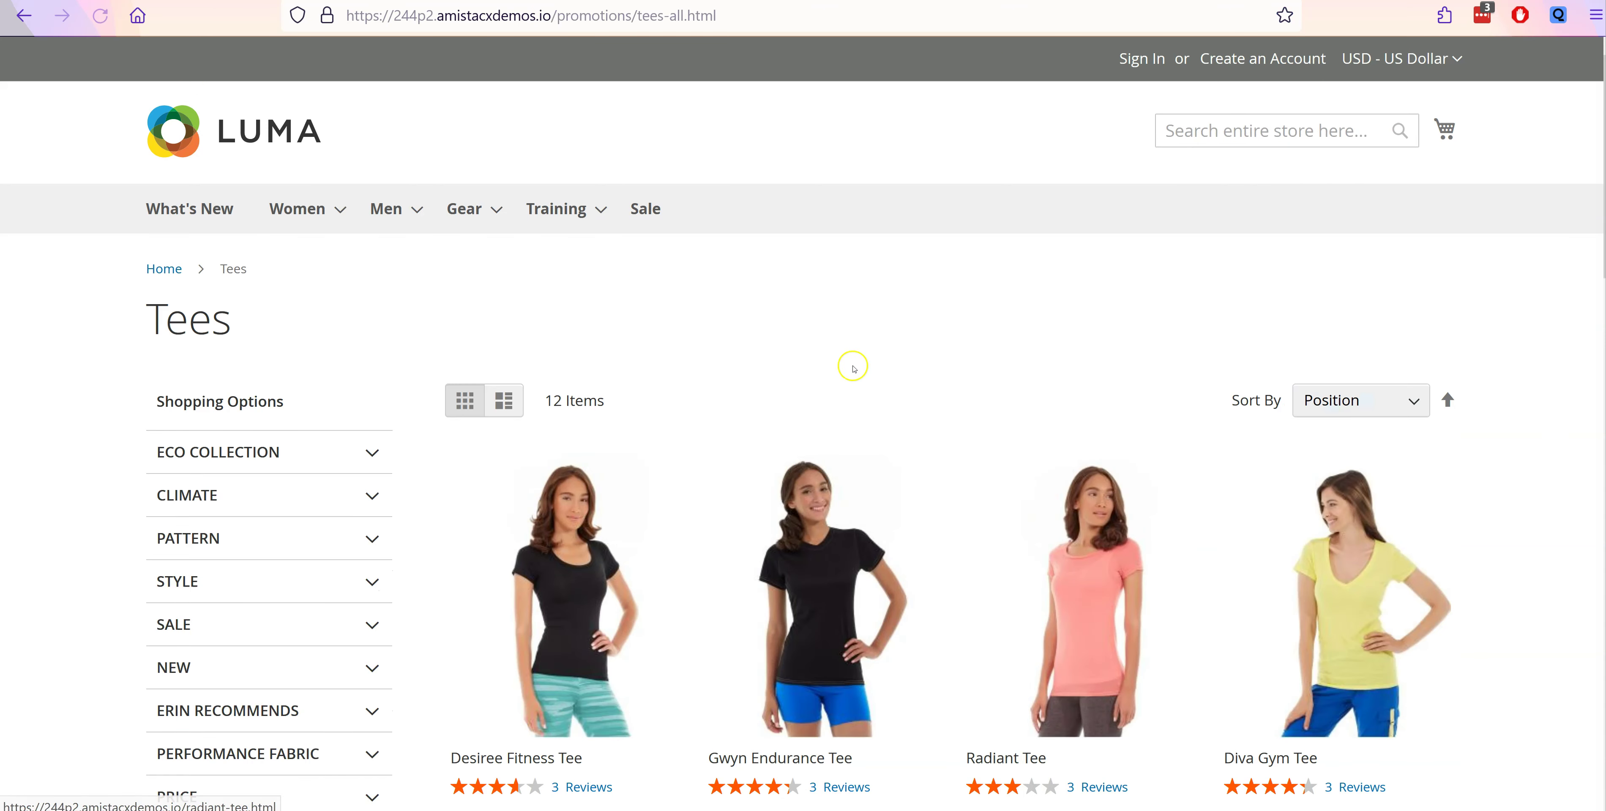
click(880, 592)
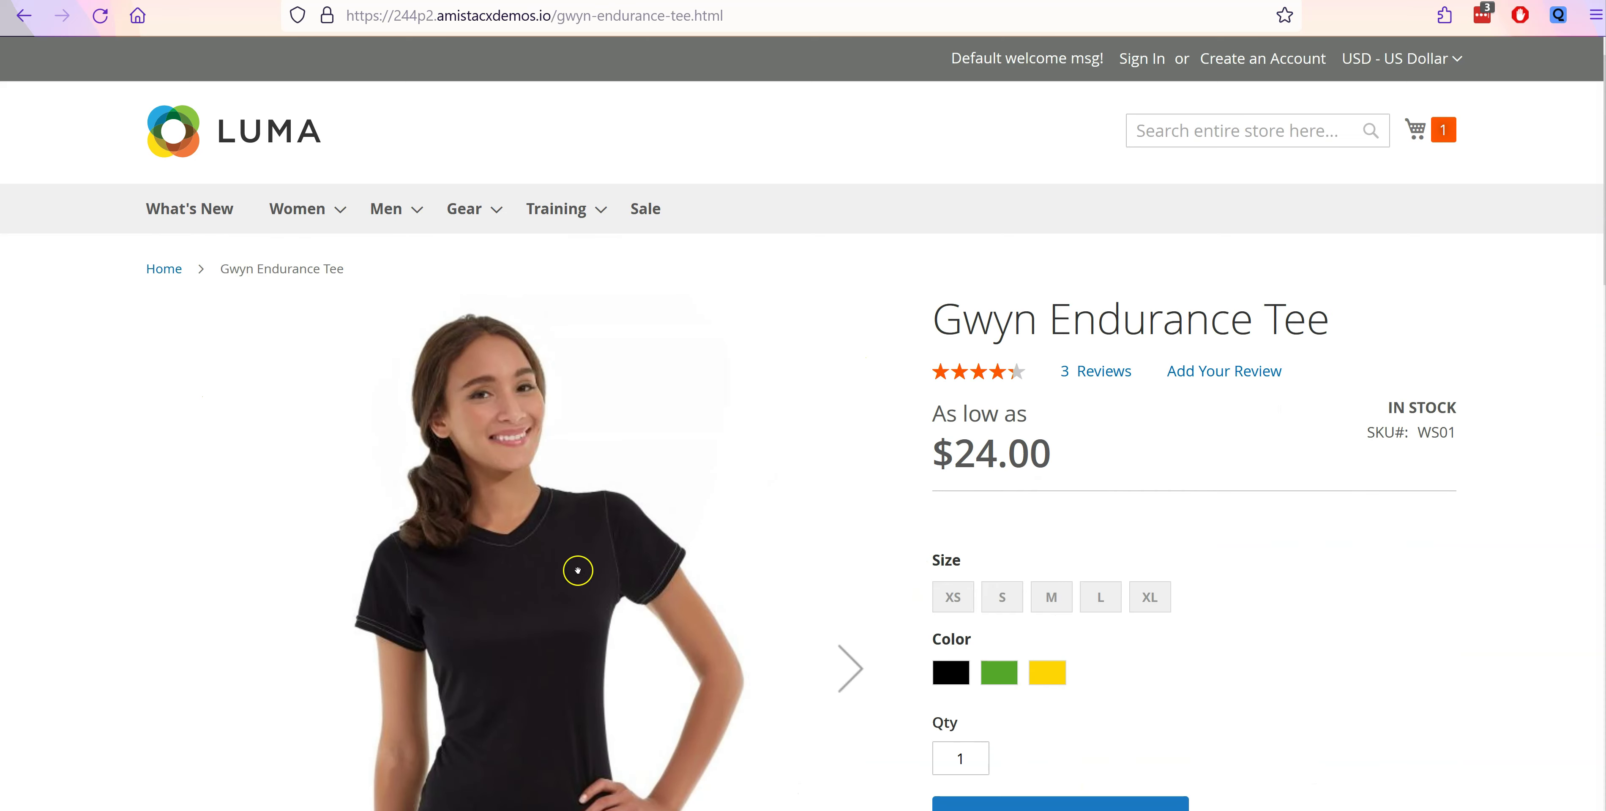
click(999, 672)
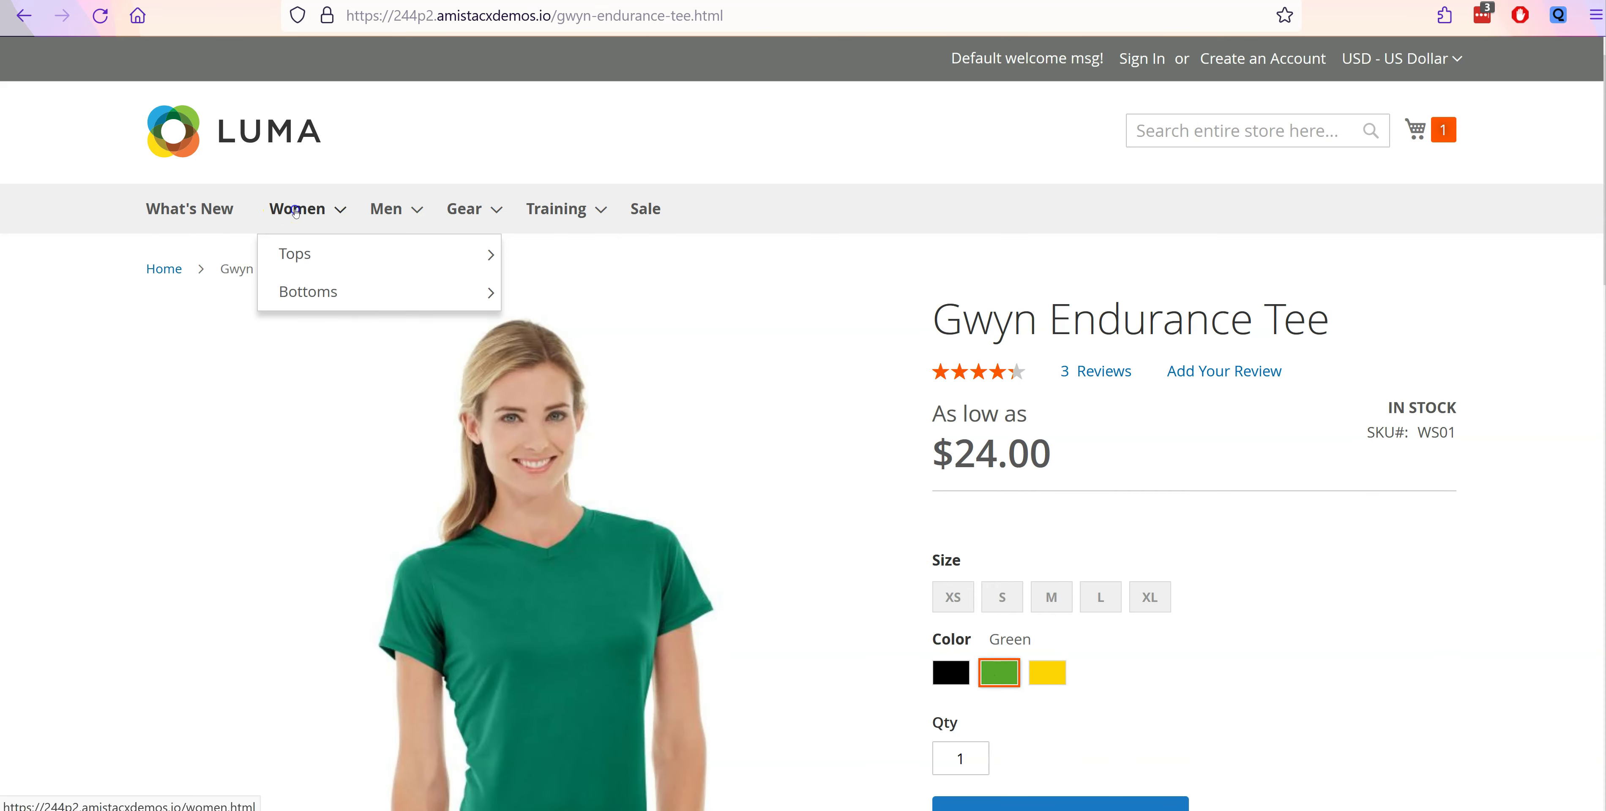
Step: Browse to the women's shorts category and open the Ana Running Short
click(274, 211)
mouse_move(327, 314)
click(533, 332)
click(1062, 551)
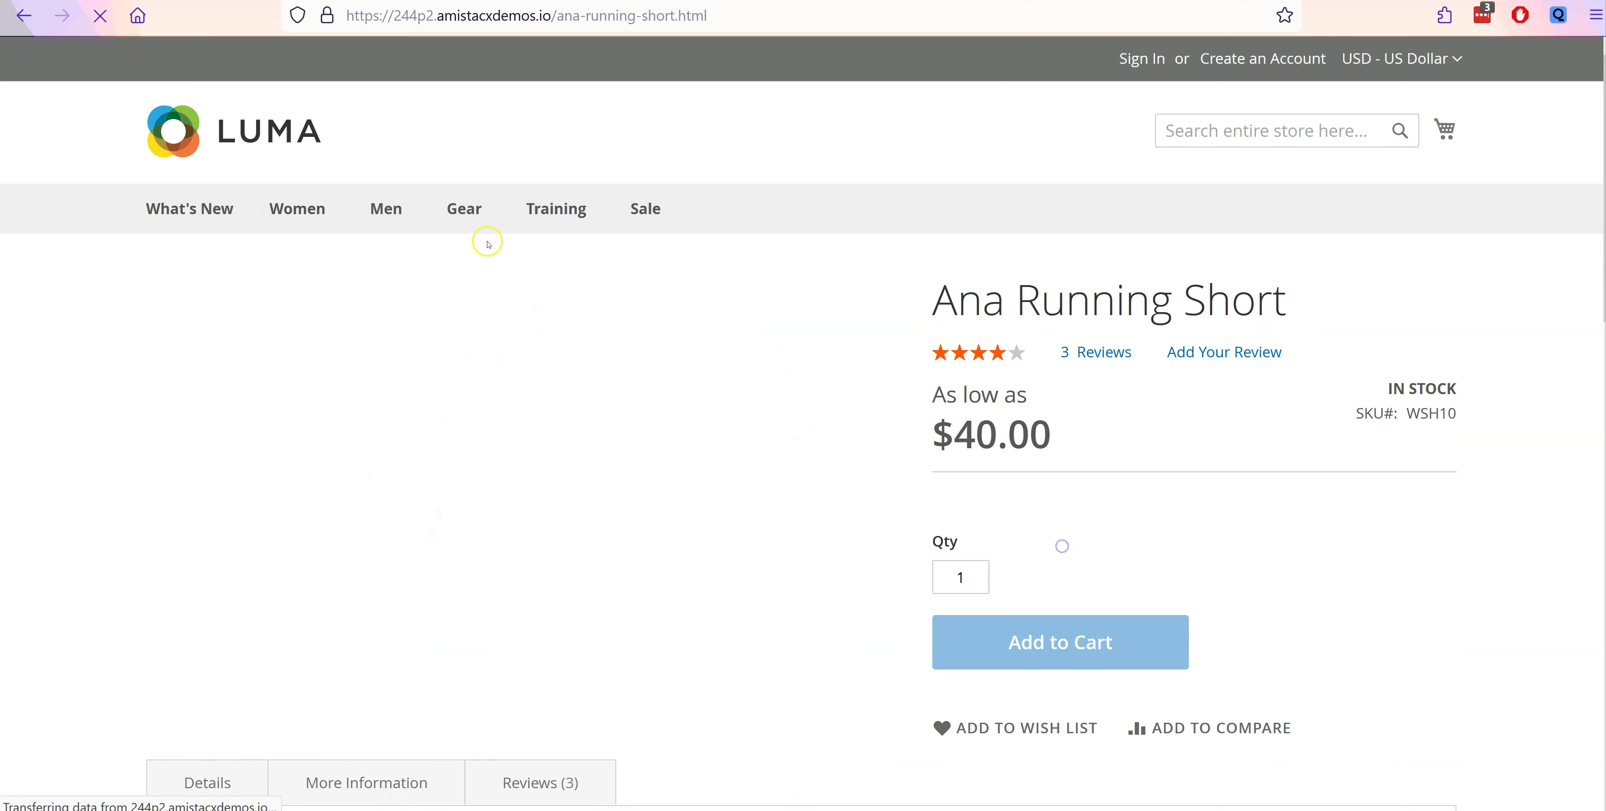
Step: Check the Fitness Equipment category and its Pursuit Lumaflex Tone Band, then the Watches category under Gear
mouse_move(464, 209)
click(489, 288)
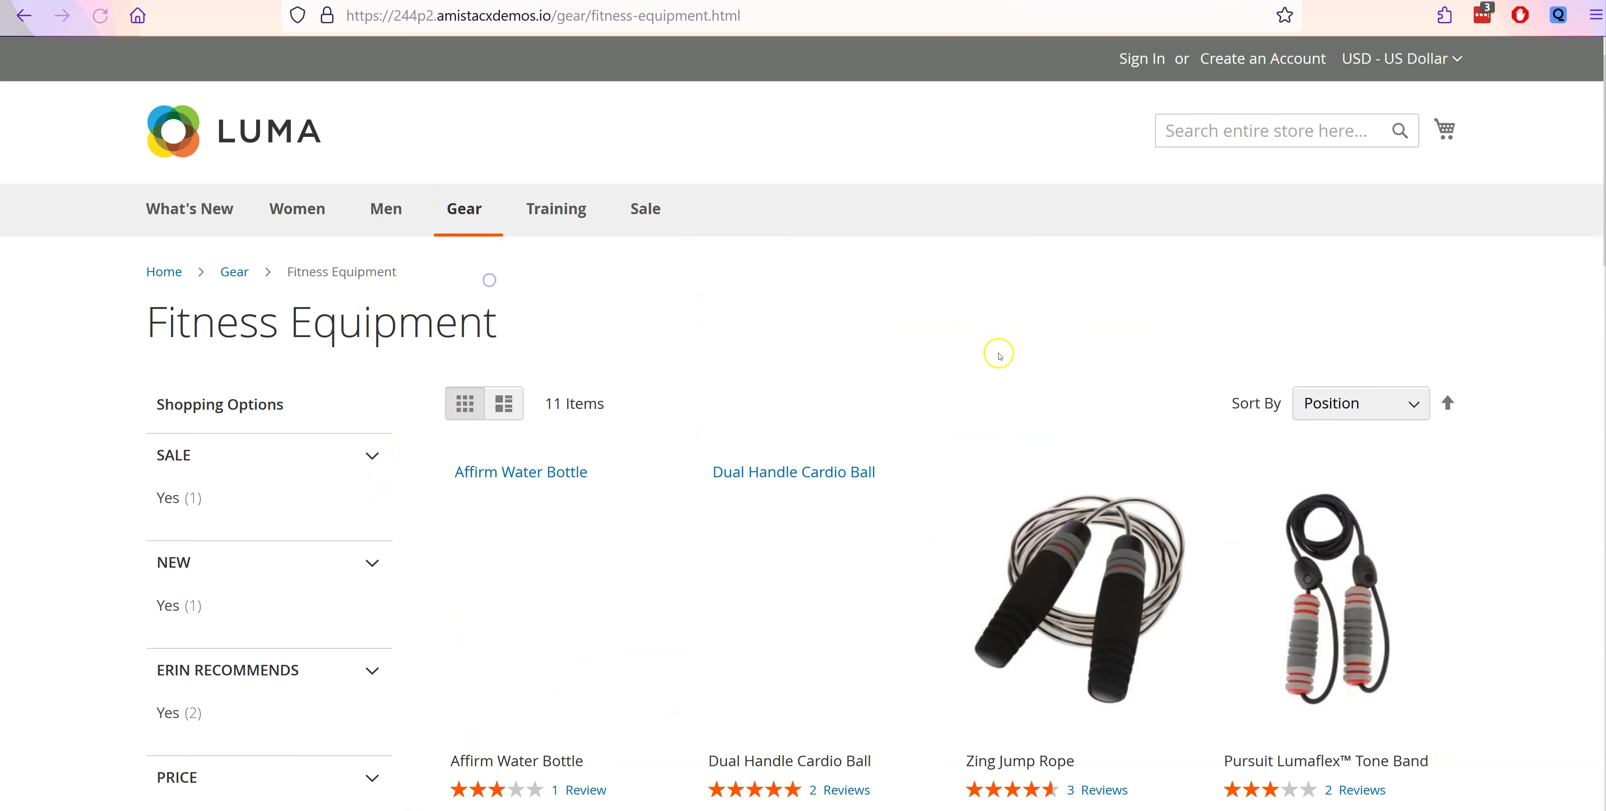
click(1353, 604)
mouse_move(464, 209)
click(462, 325)
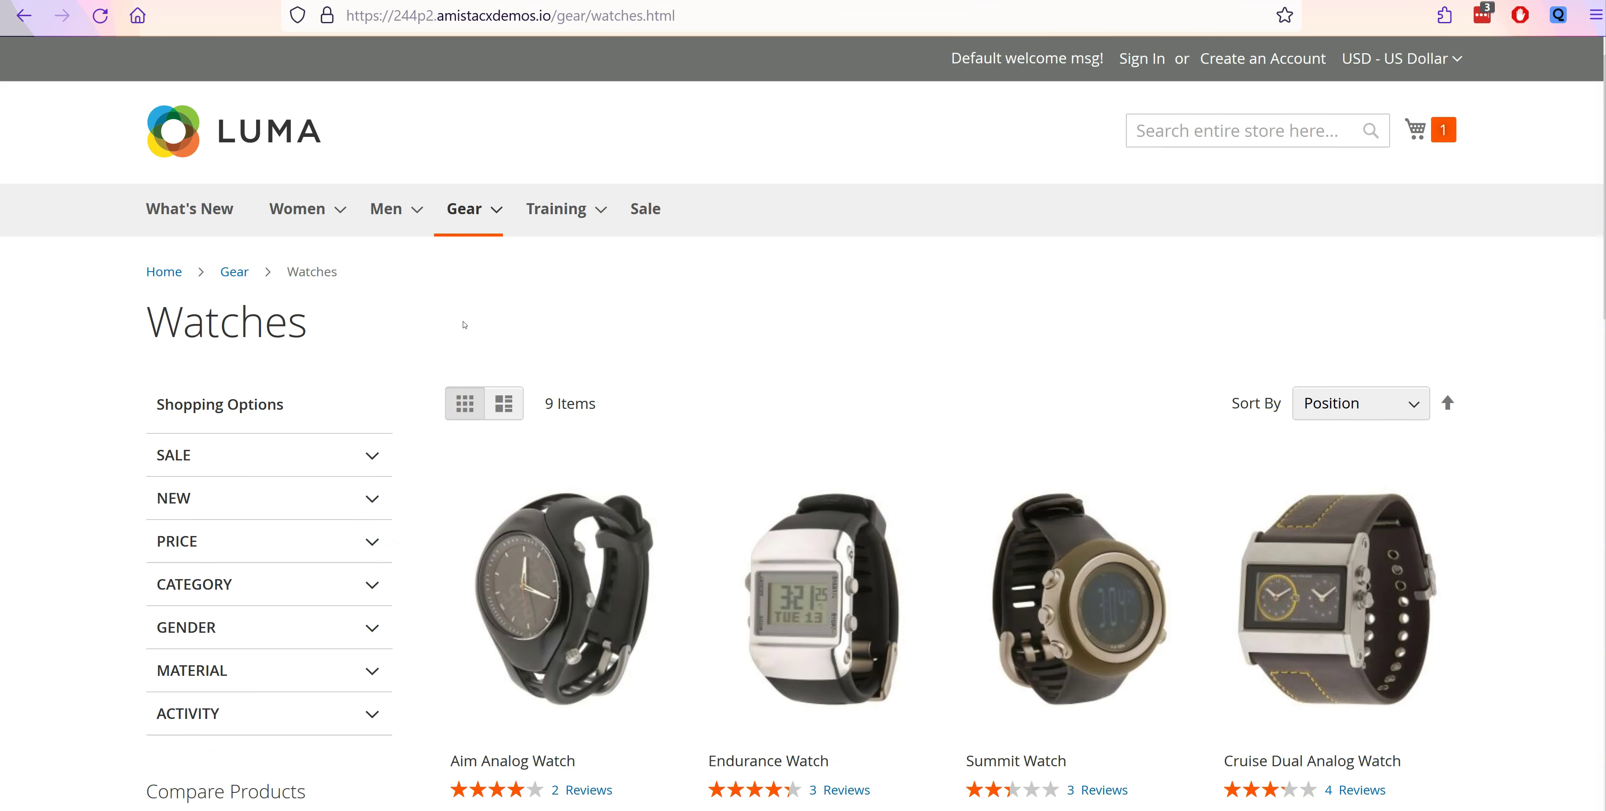
Step: Open the women's Bras & Tanks category and look through its product images
mouse_move(297, 208)
mouse_move(293, 251)
click(572, 355)
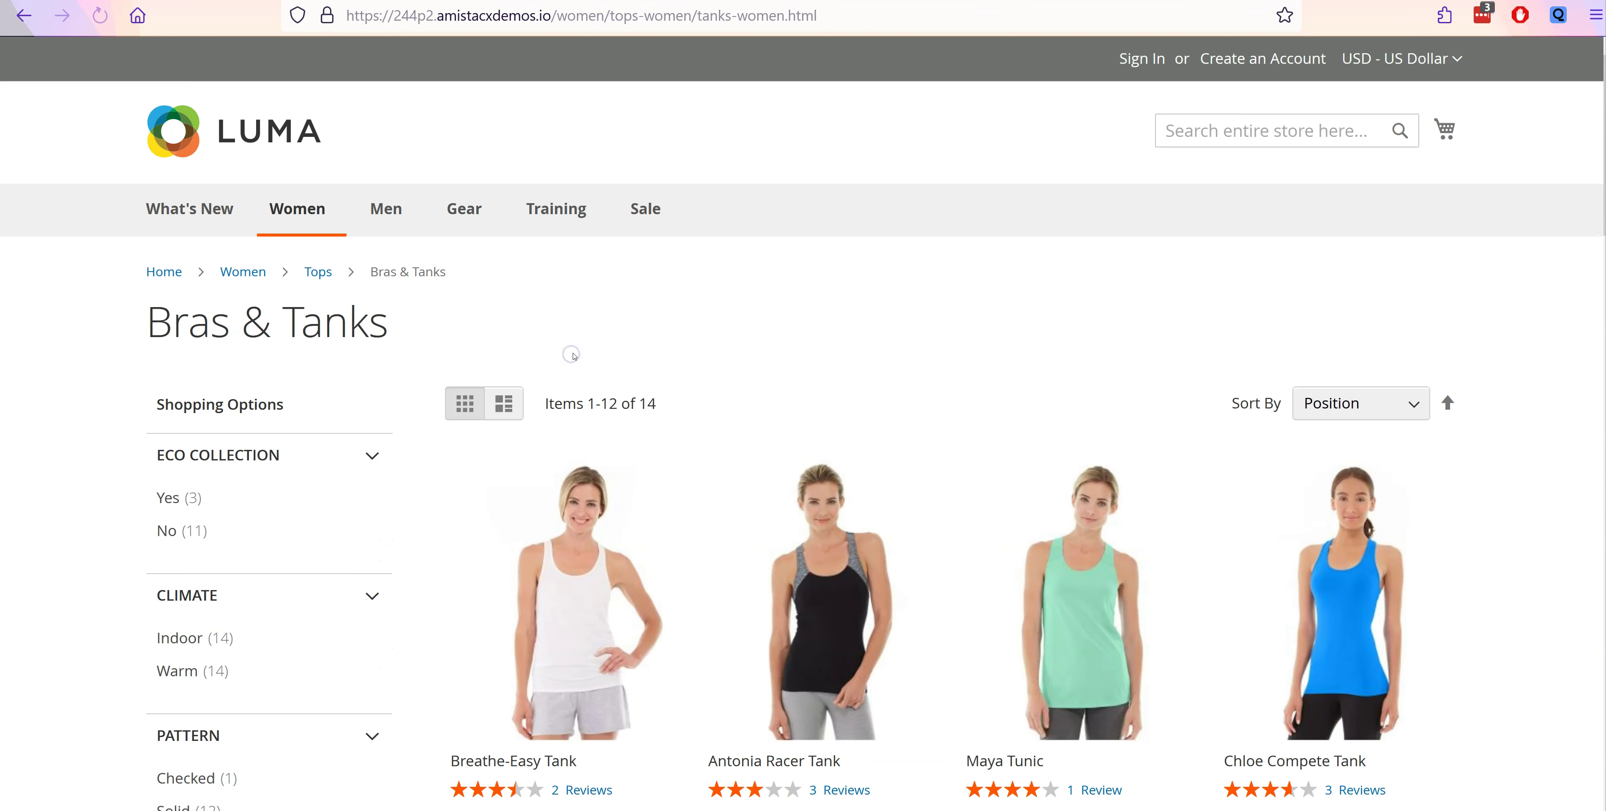
scroll(1271, 590, down, 5)
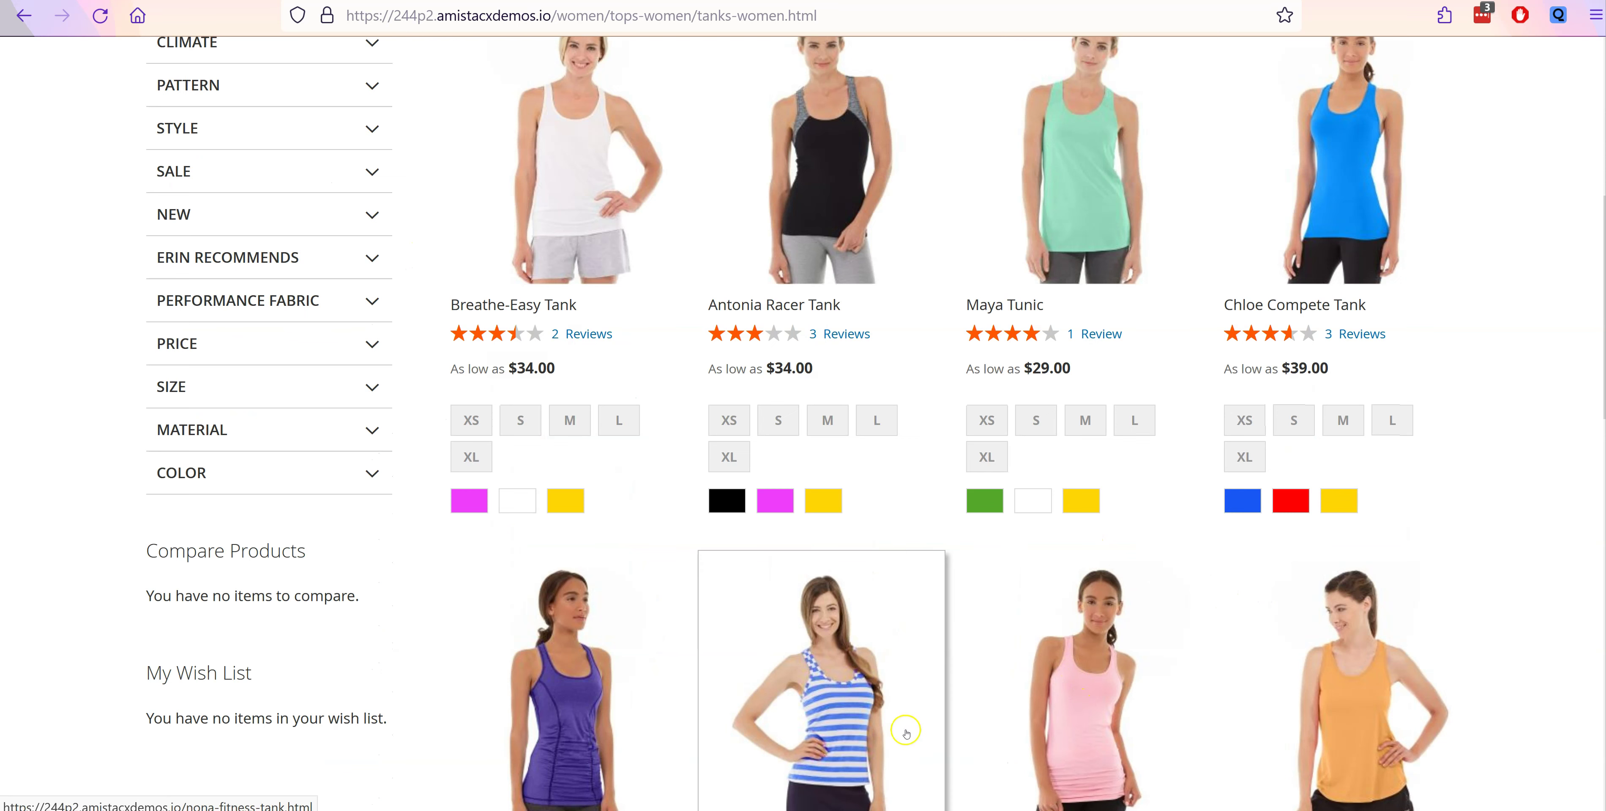
Step: Open the Nona Fitness Tank and view its product image in purple and in Red
click(863, 737)
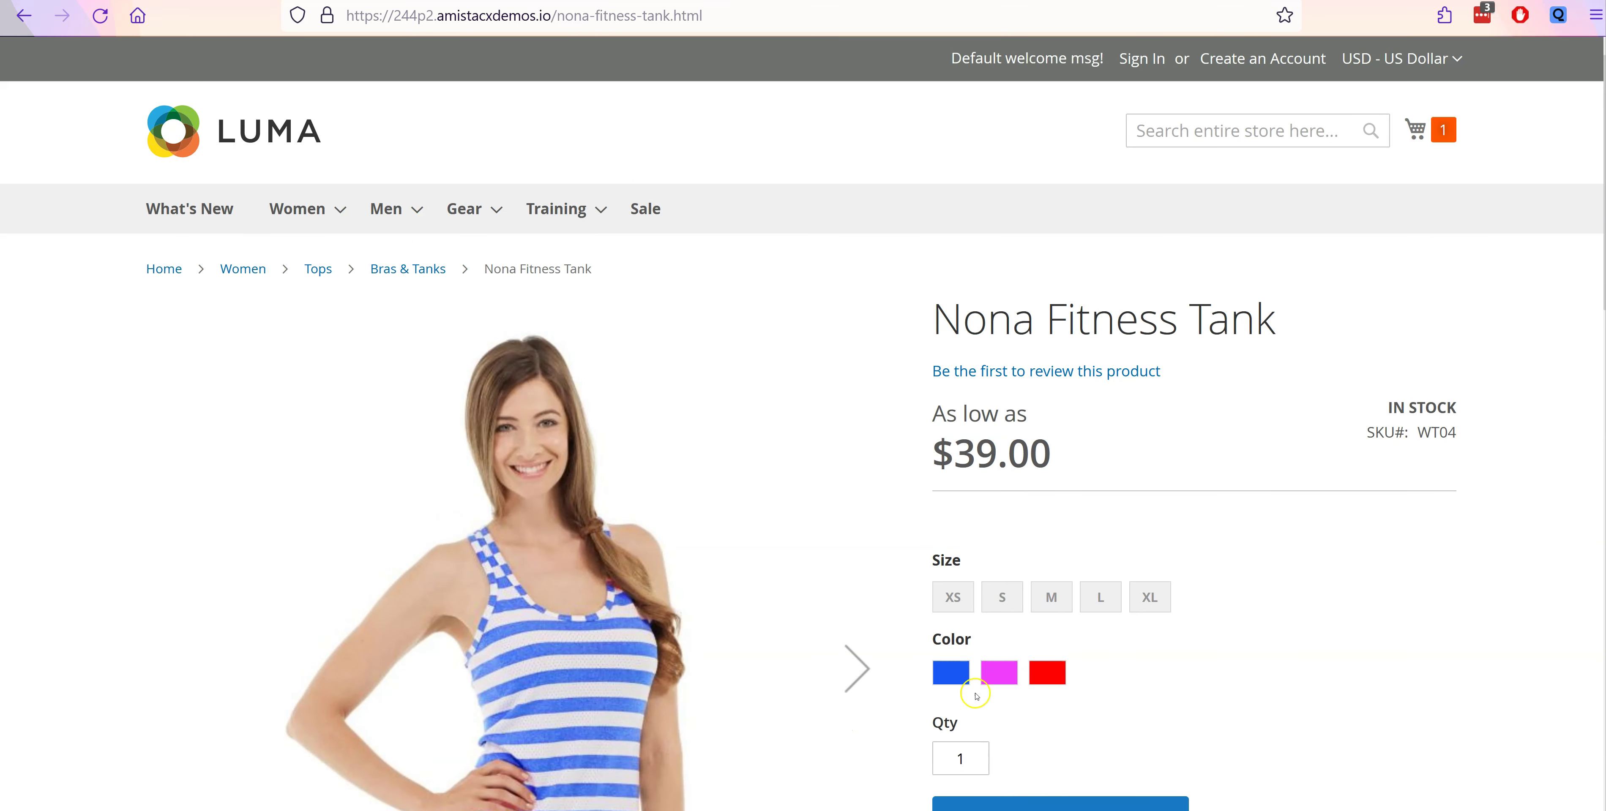
click(1004, 675)
click(1047, 673)
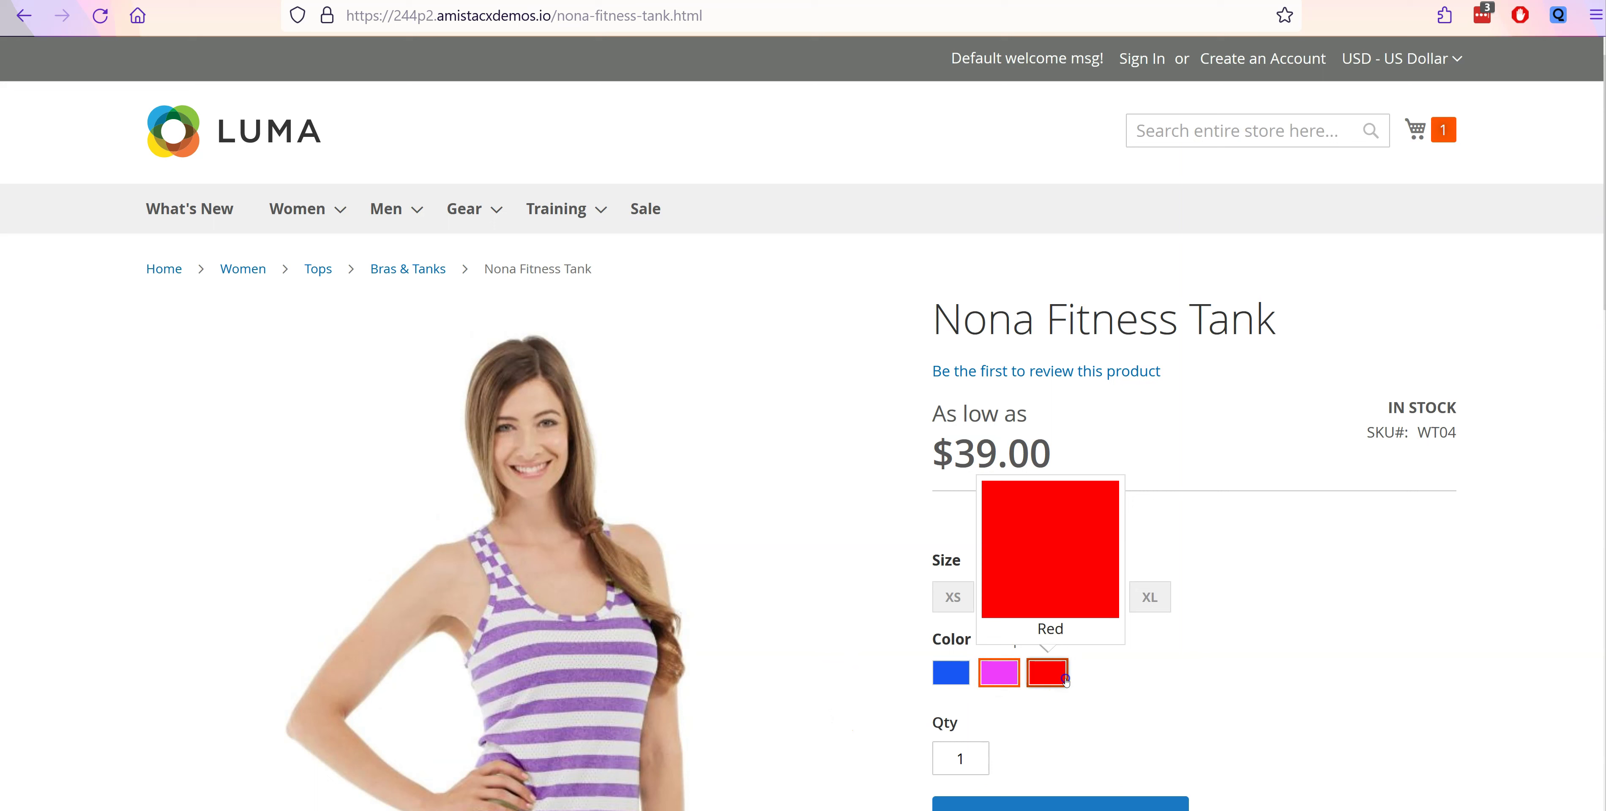
scroll(870, 625, down, 3)
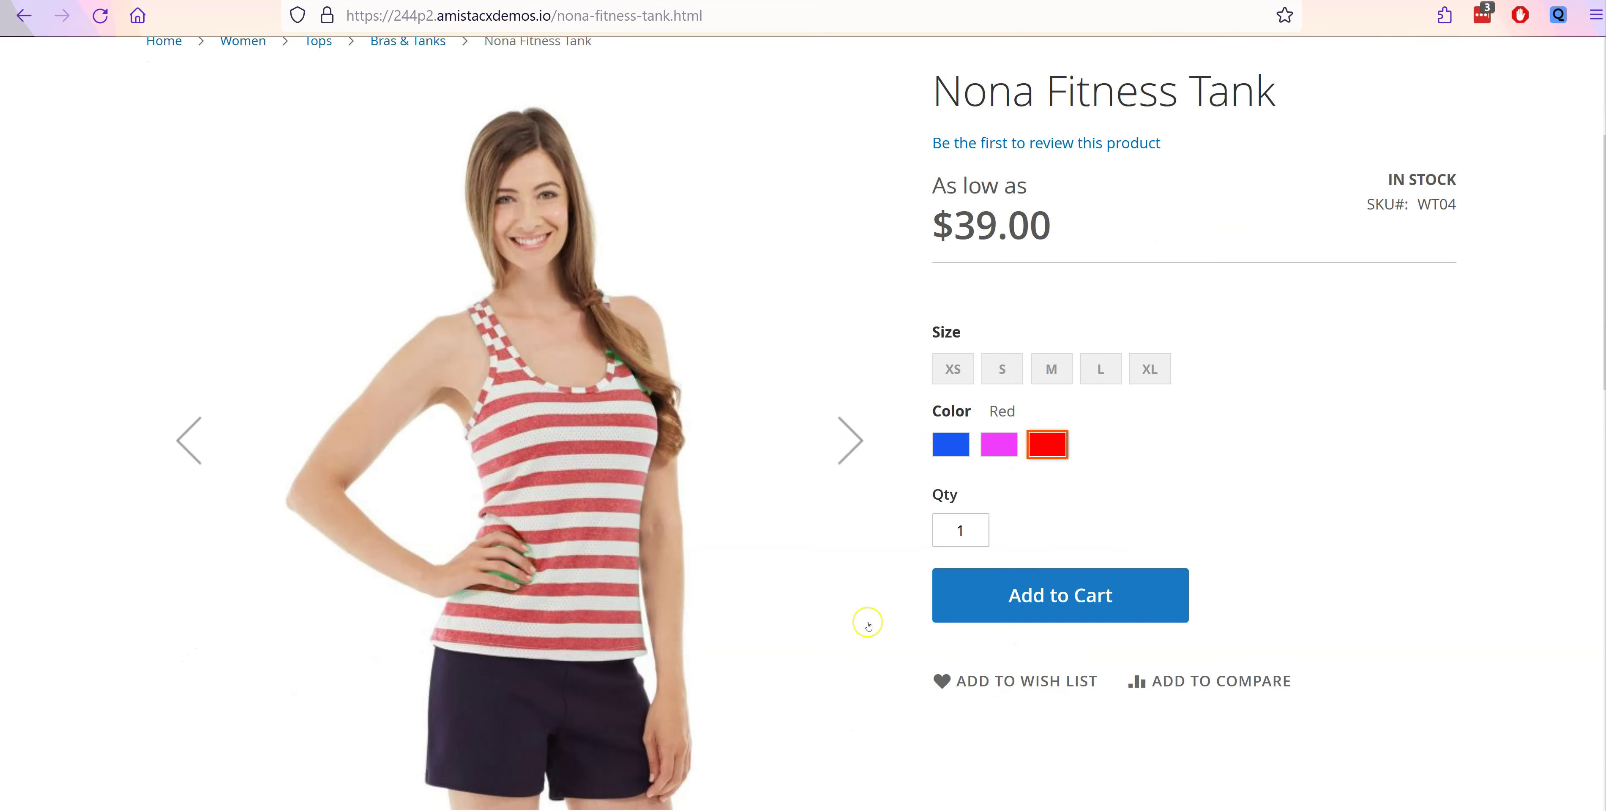
scroll(876, 600, up, 3)
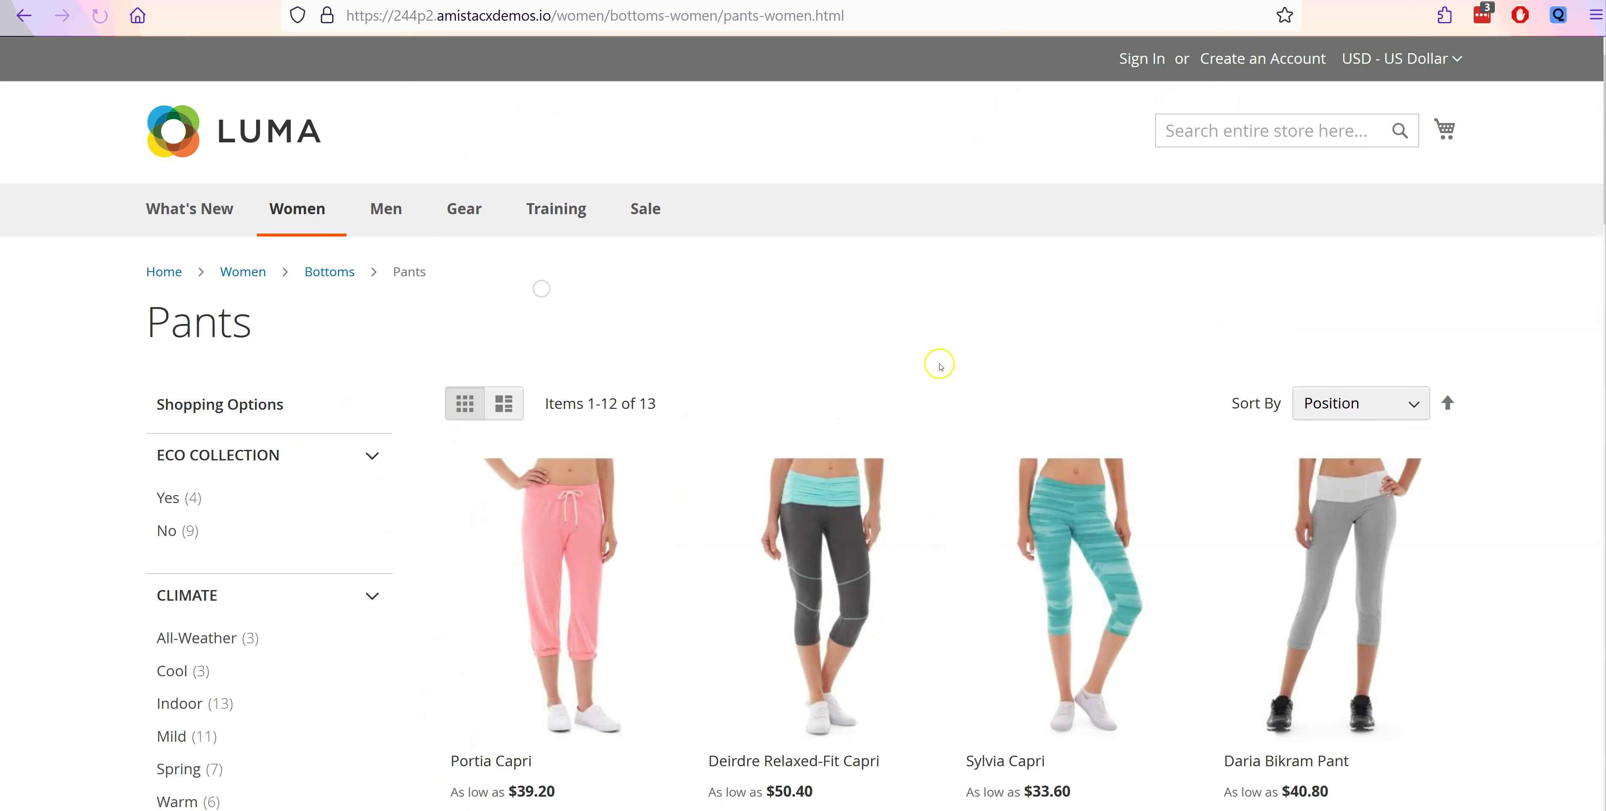
Step: Look through the women's Pants category and view the Bardot Capri in Green
scroll(1172, 559, down, 3)
scroll(1310, 506, down, 6)
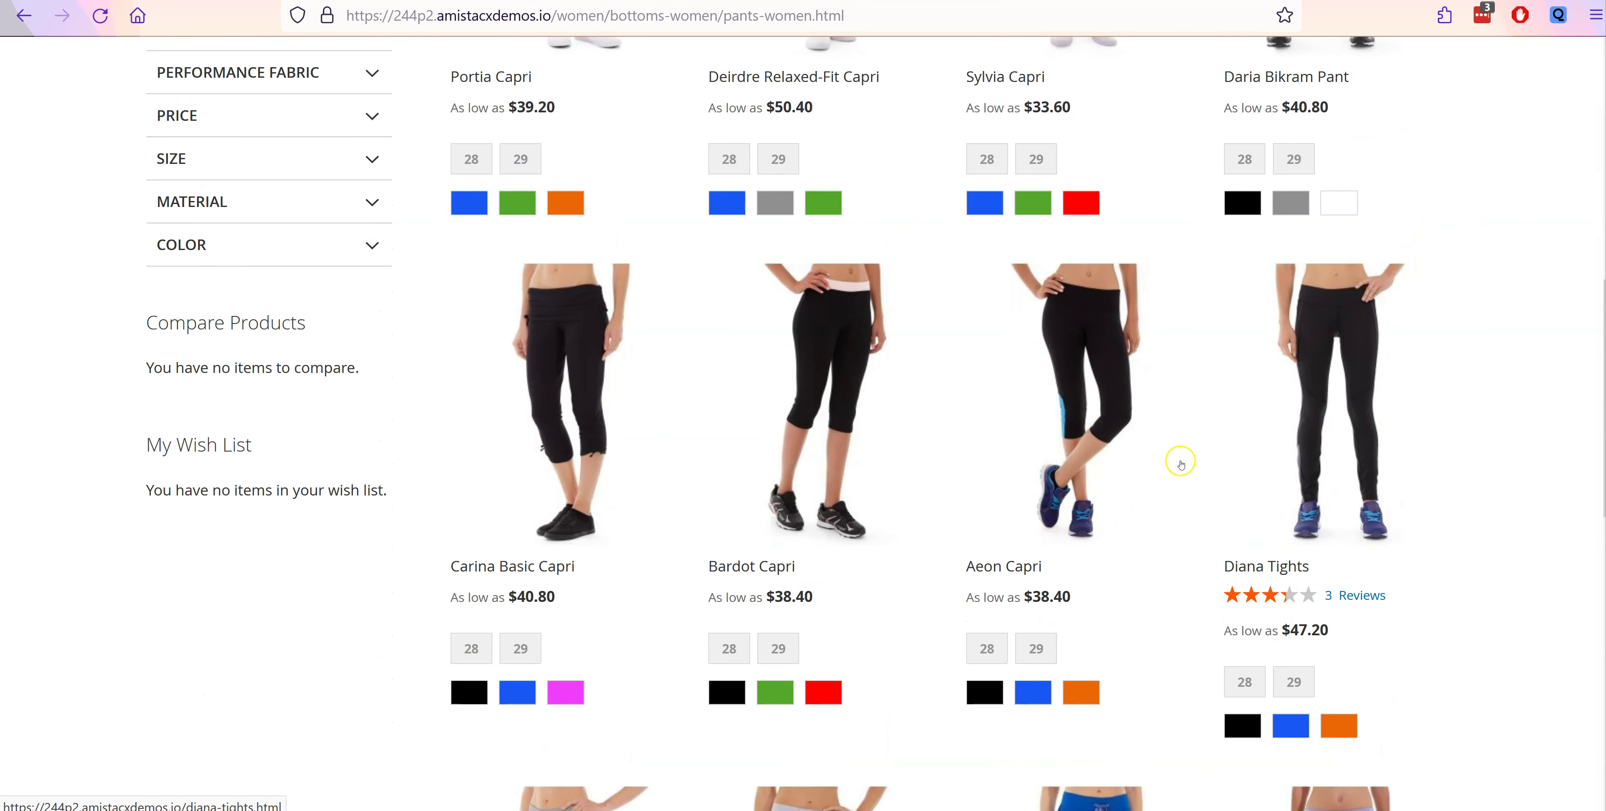
click(841, 434)
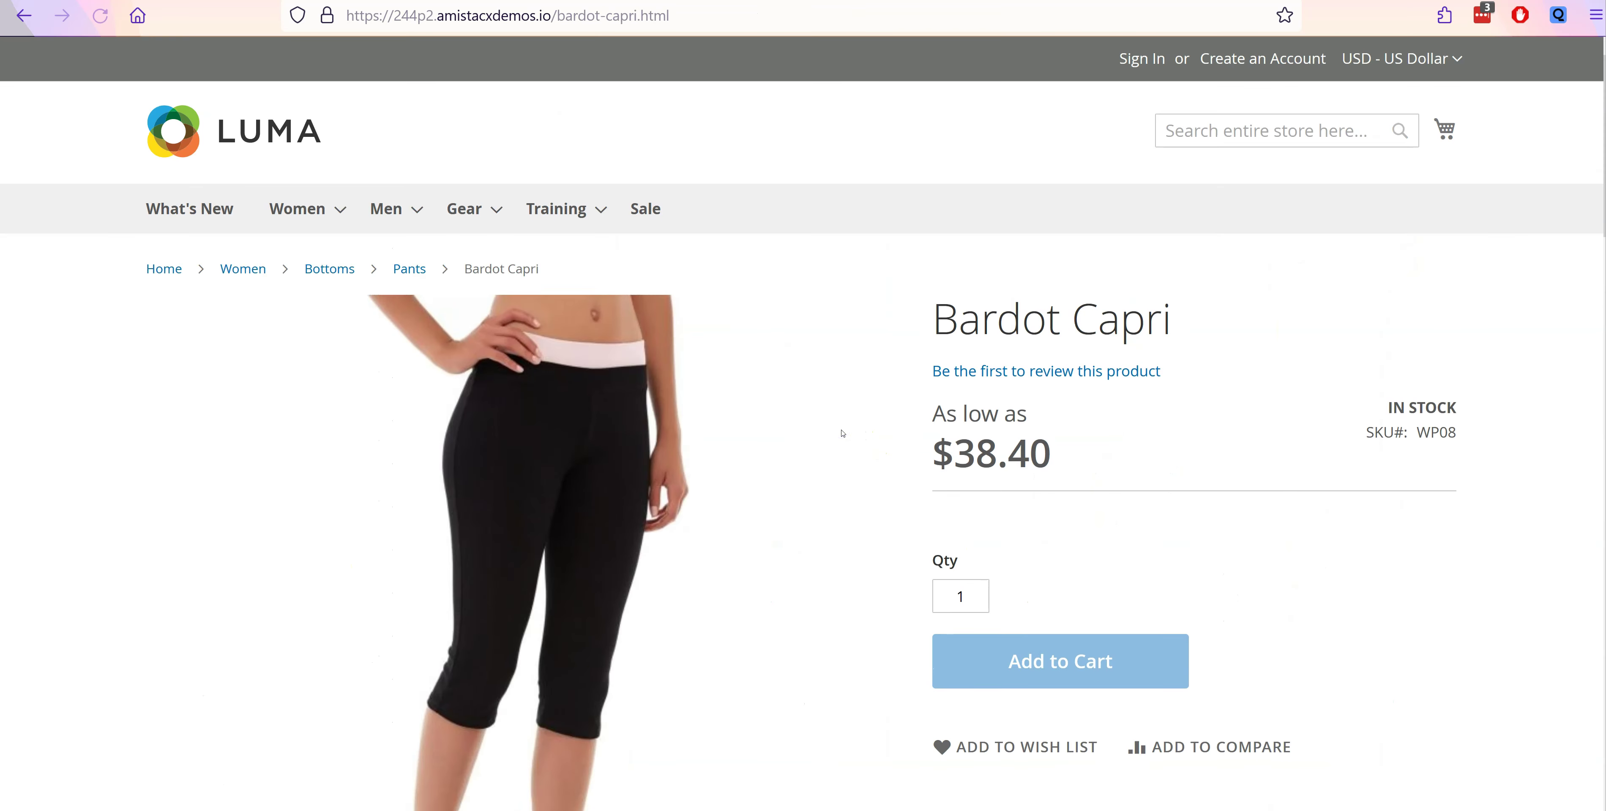
click(1000, 672)
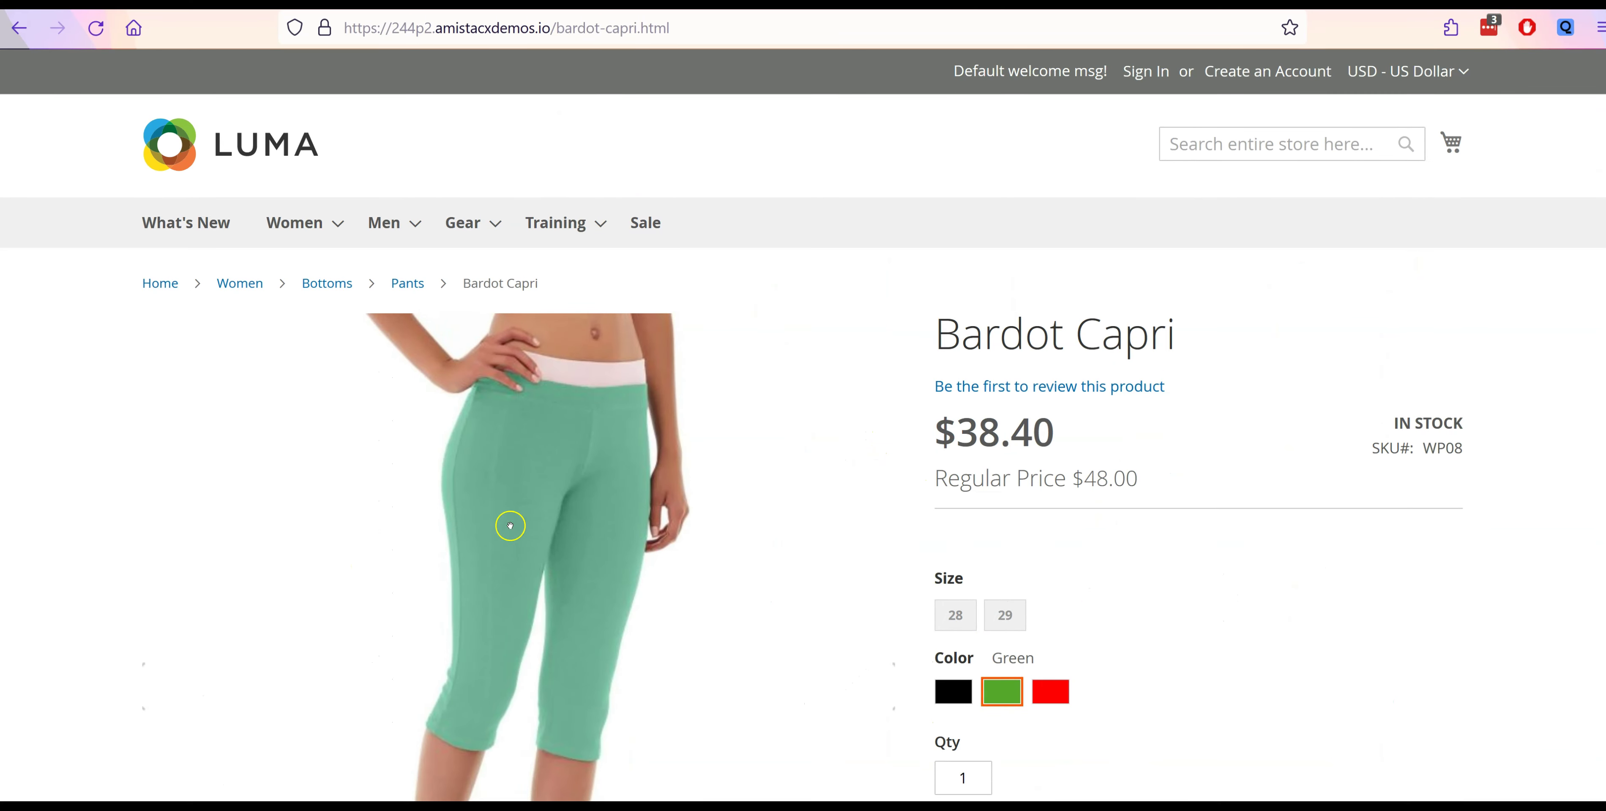
Step: Open the green Bardot Capri image in a new tab and inspect its full URL through to the file extension
right_click(513, 512)
click(554, 549)
key(ctrl+Tab)
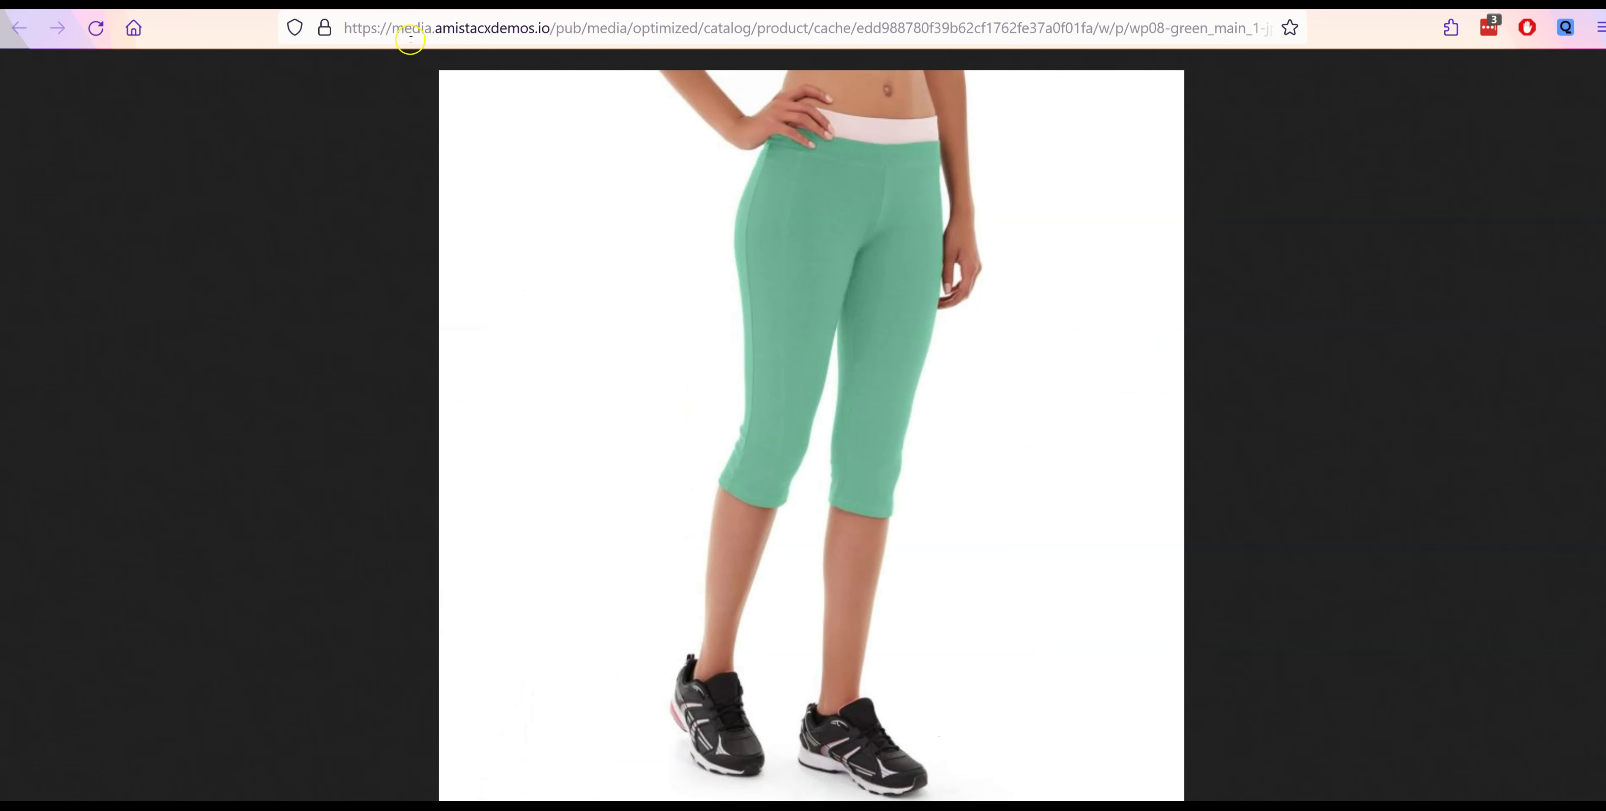
click(832, 26)
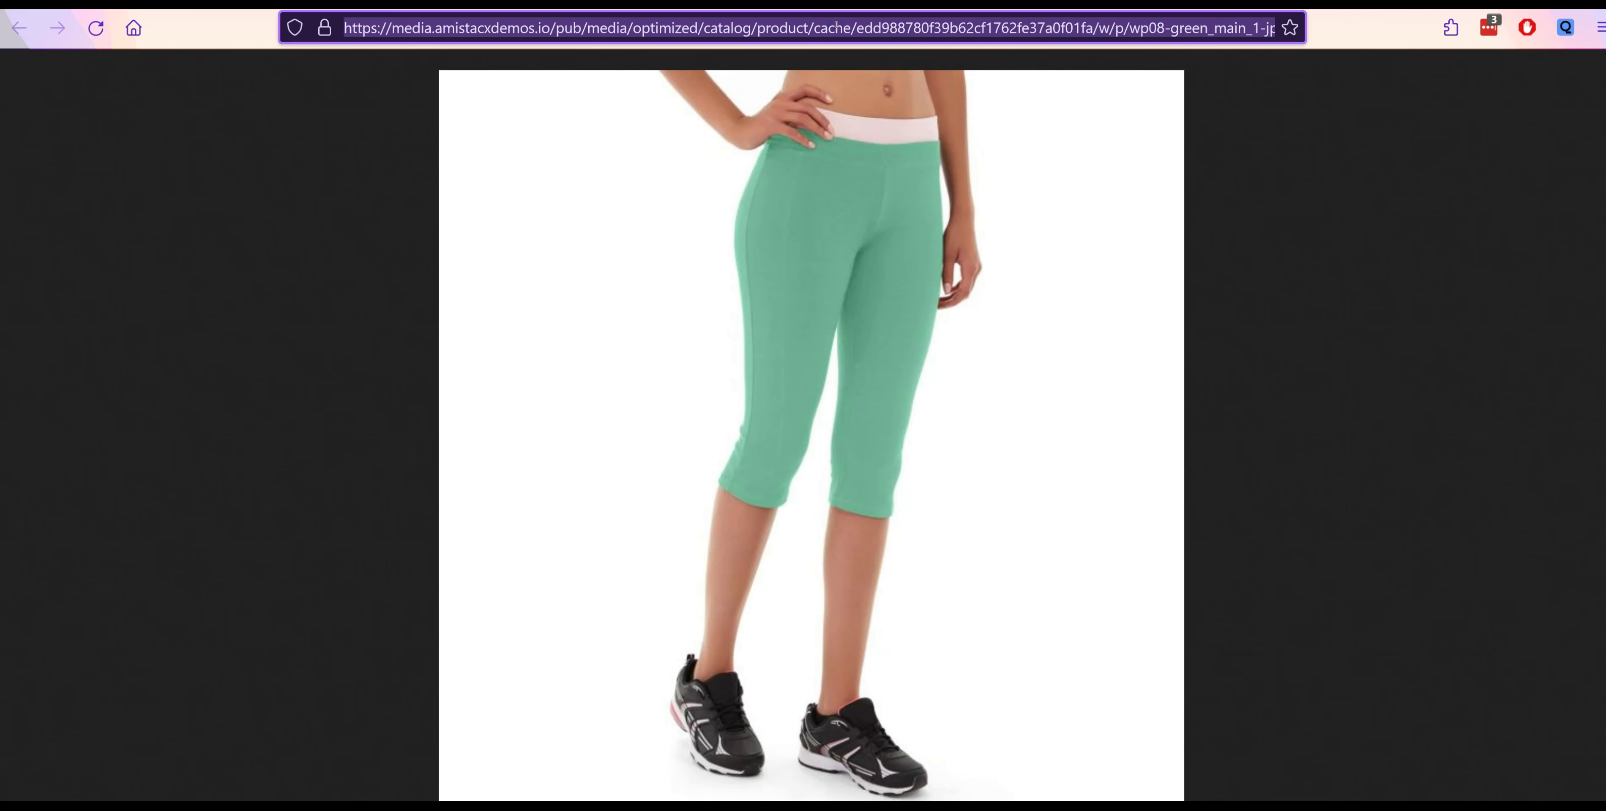
key(End)
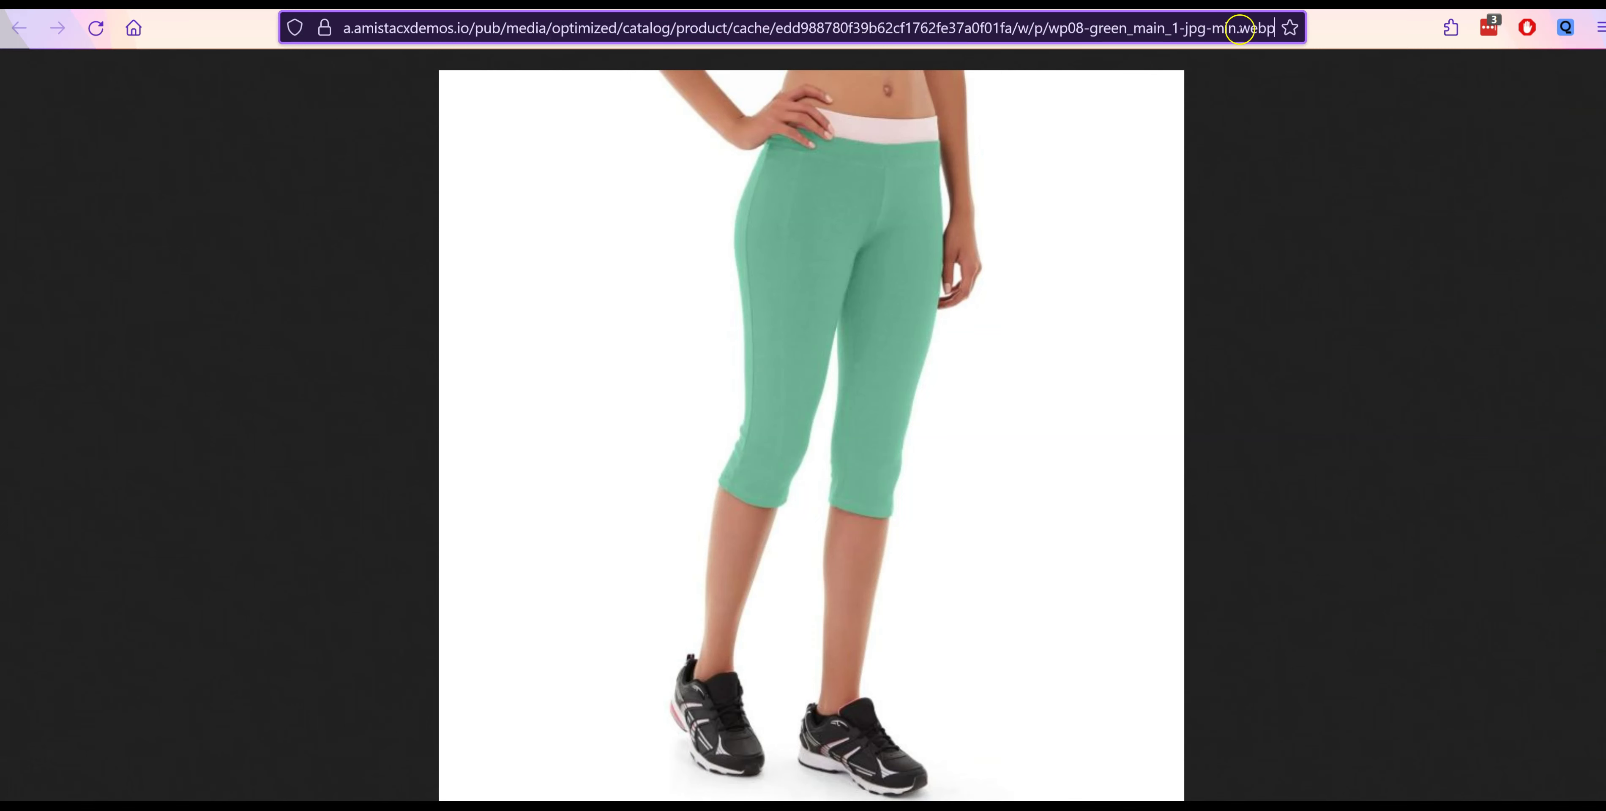